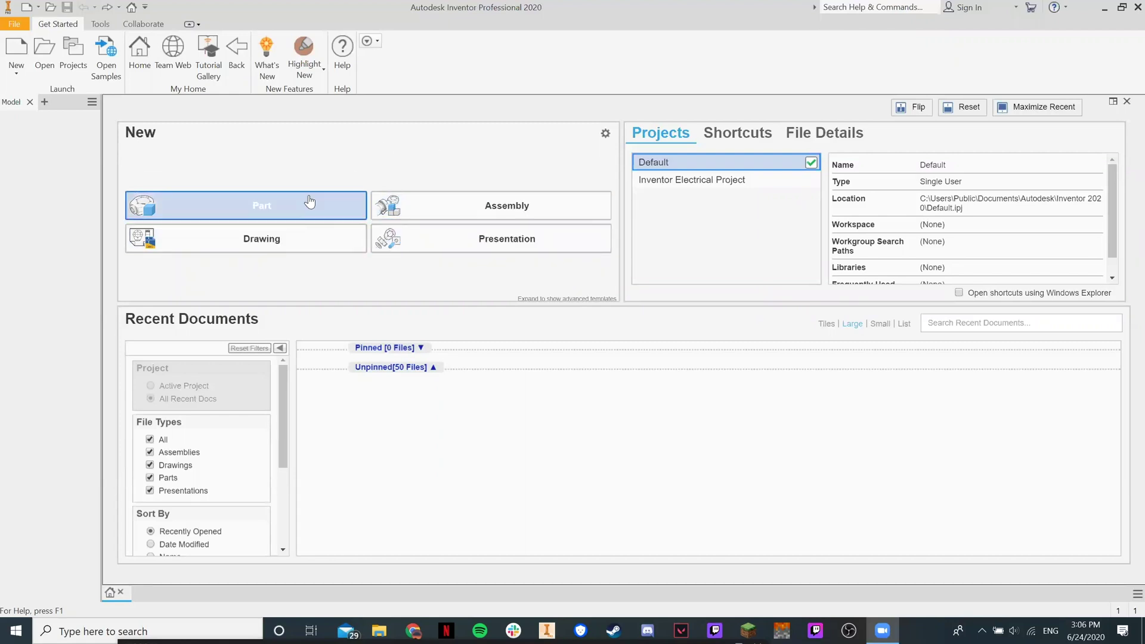
{"action": "left_click", "coordinate": [245, 215]}
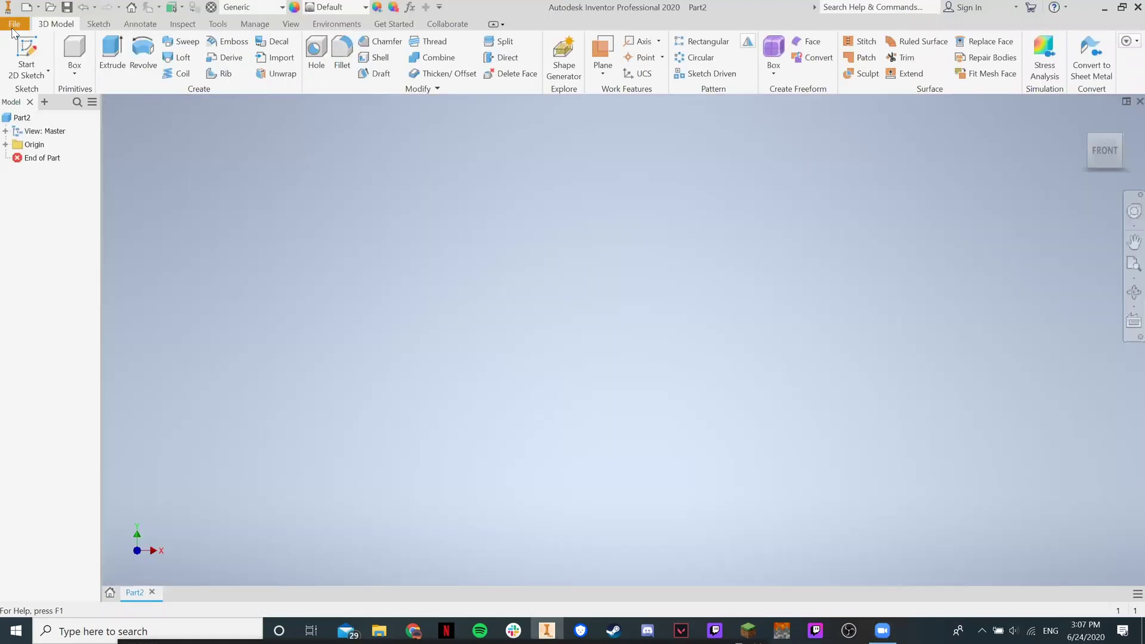
{"action": "left_click", "coordinate": [14, 24]}
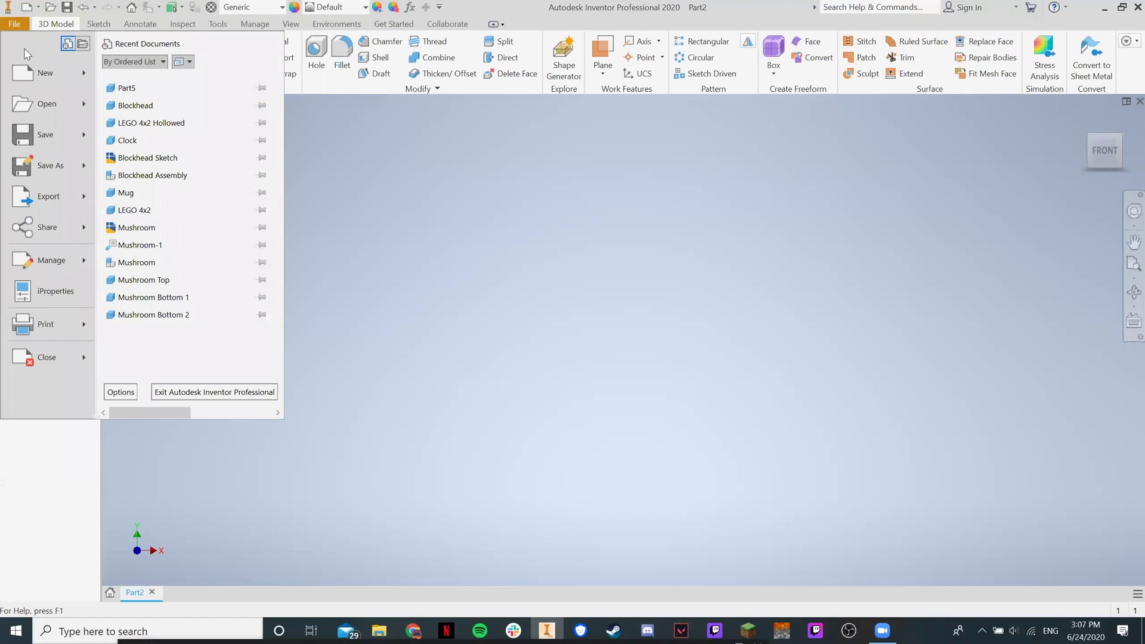
{"action": "mouse_move", "coordinate": [80, 76]}
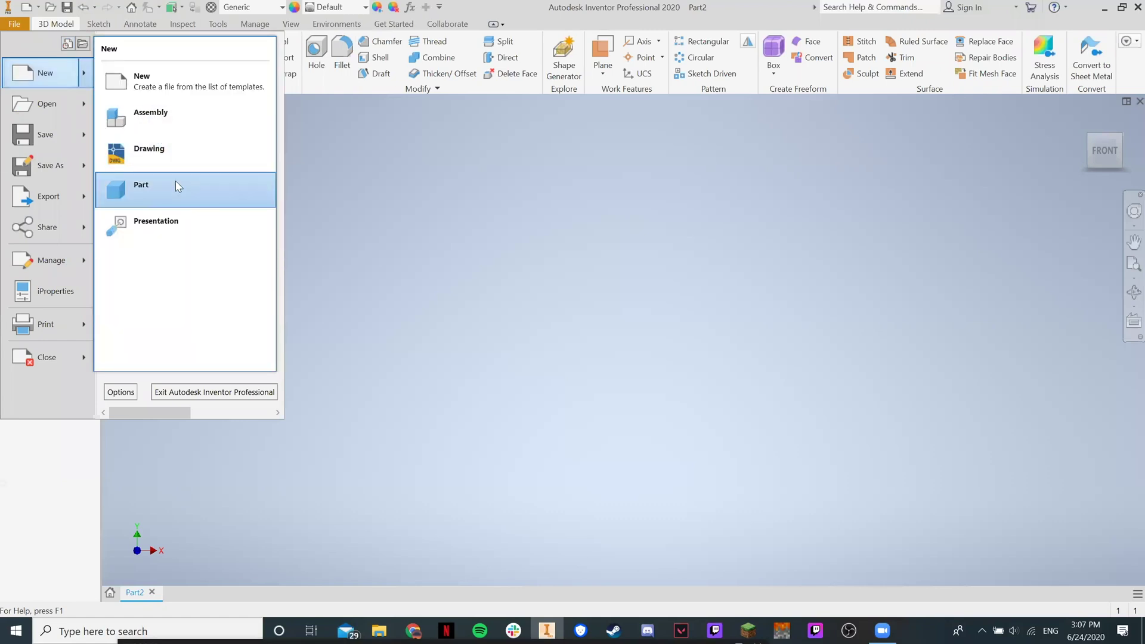
{"action": "left_click", "coordinate": [552, 295]}
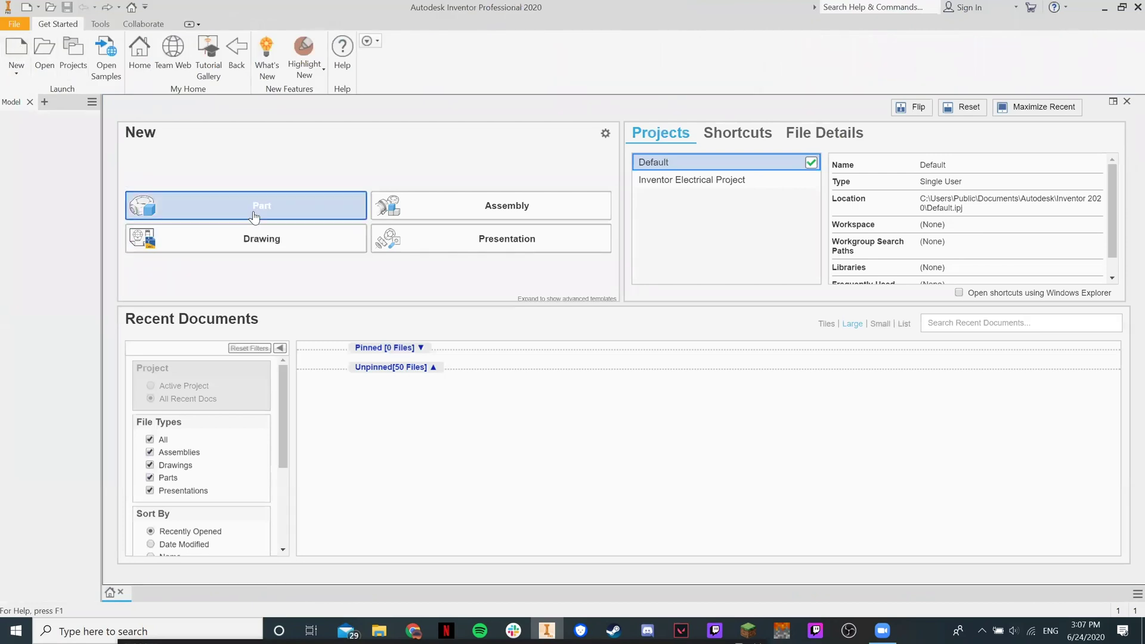
- Create a new part and start a 2D sketch on the YZ plane
{"action": "left_click", "coordinate": [254, 217]}
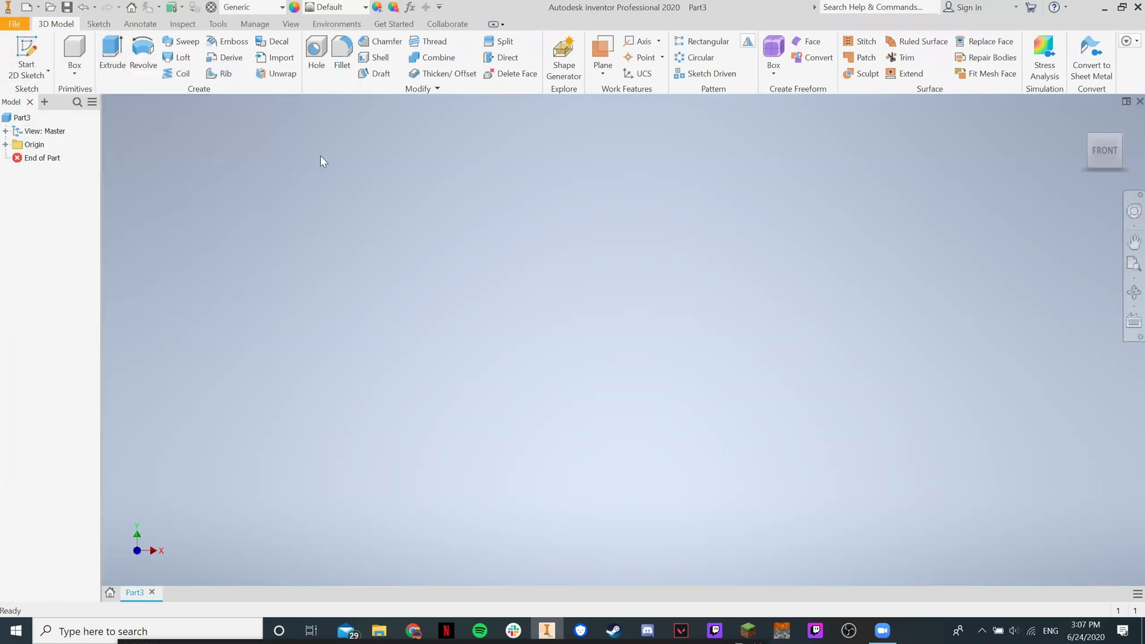
{"action": "left_click", "coordinate": [22, 39]}
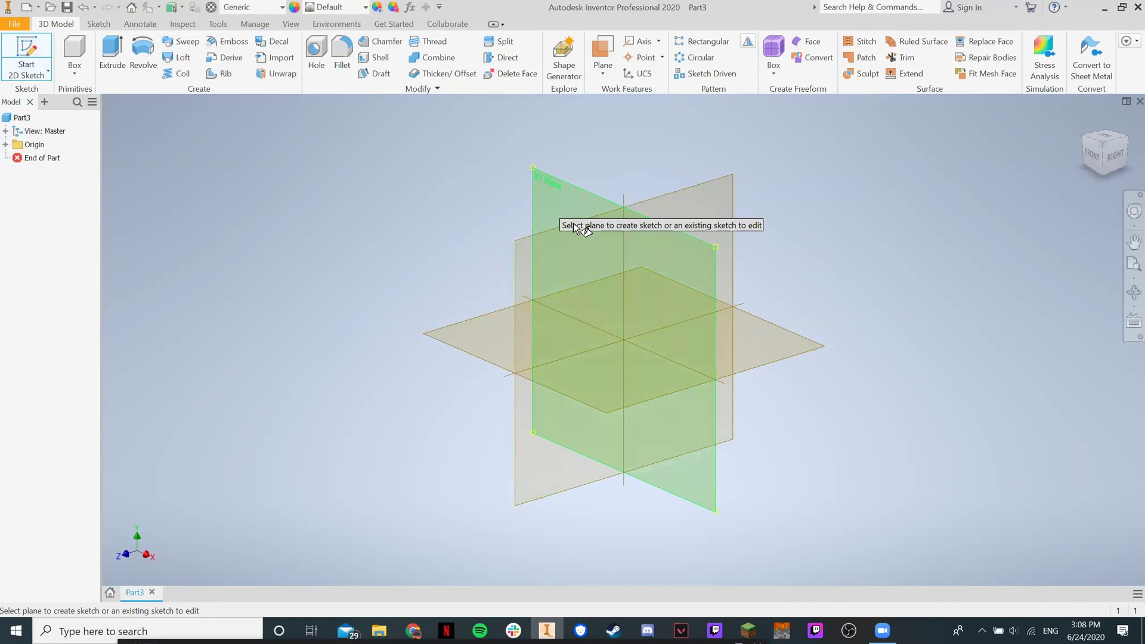
{"action": "left_click", "coordinate": [709, 216]}
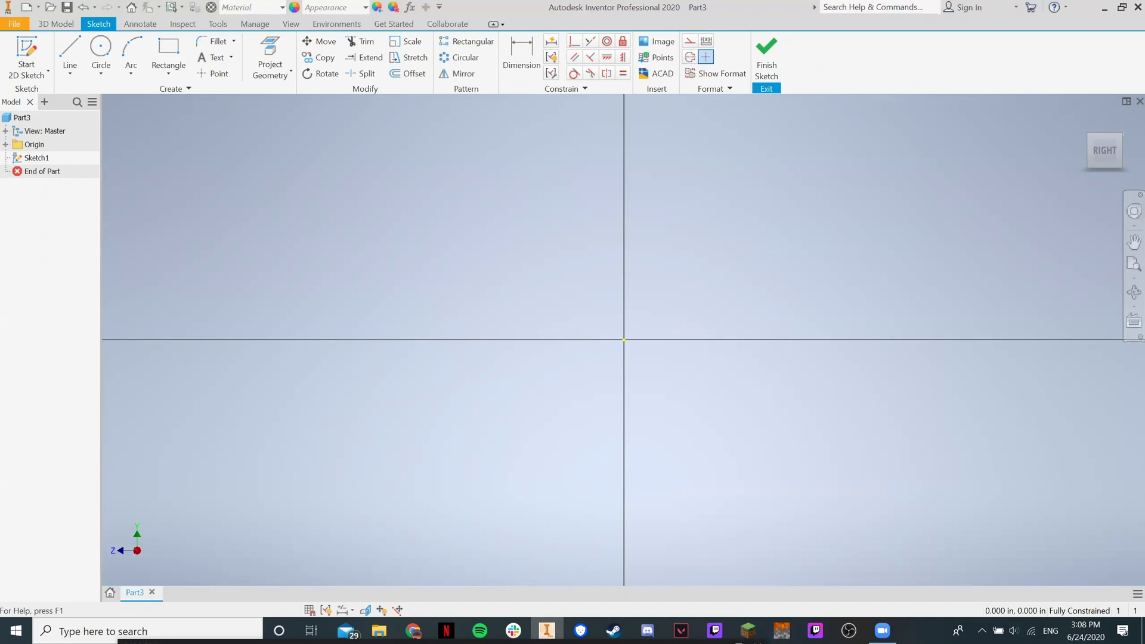
{"action": "mouse_move", "coordinate": [1099, 151]}
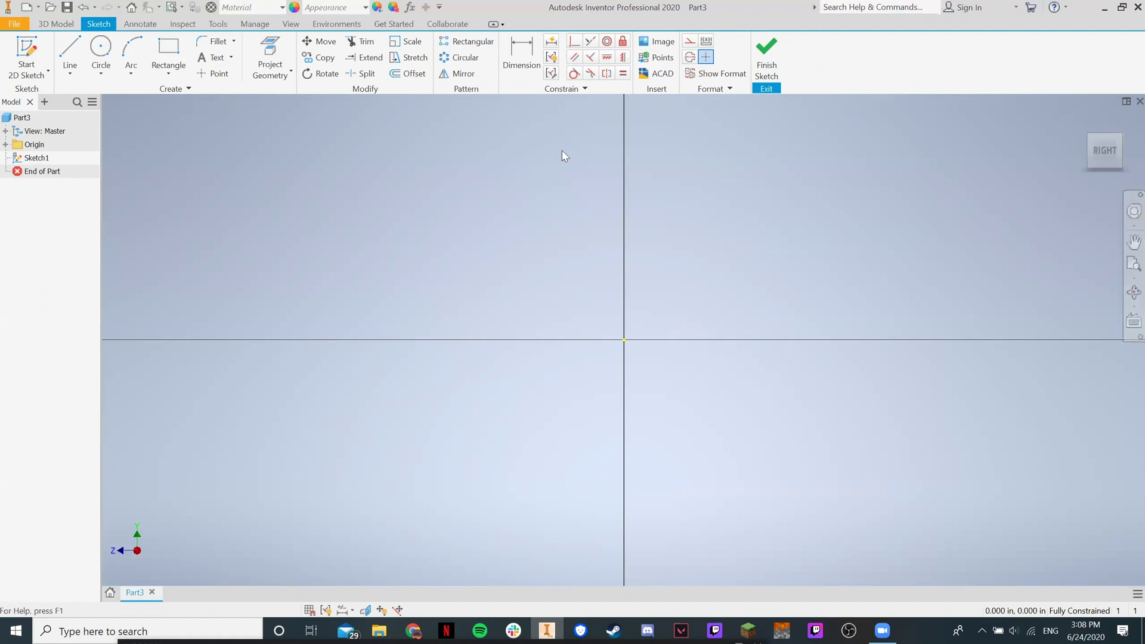
- Sketch a closed right triangle from the origin, about 5.1 in wide and 6.3 in tall, and finish the sketch
{"action": "left_click", "coordinate": [70, 50]}
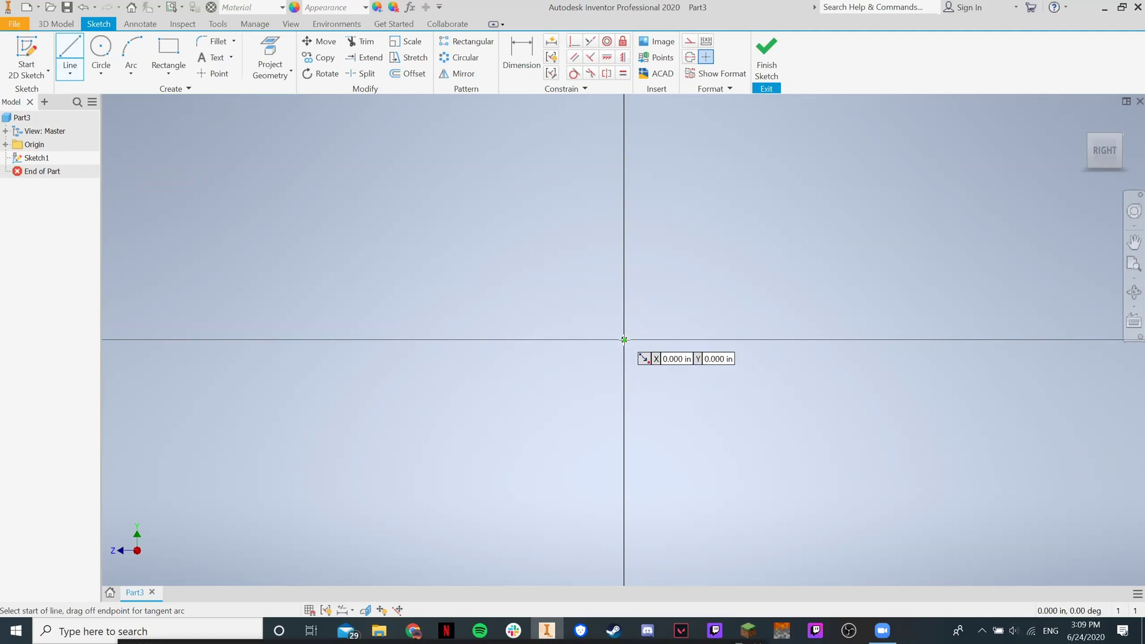
{"action": "left_click", "coordinate": [624, 340]}
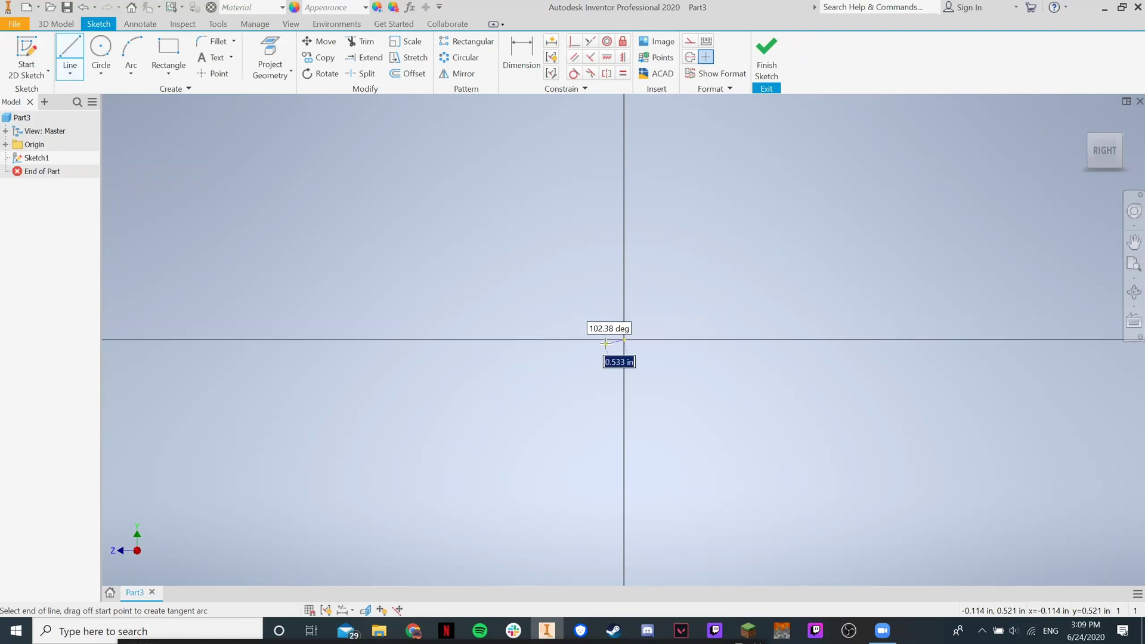
{"action": "left_click", "coordinate": [801, 339]}
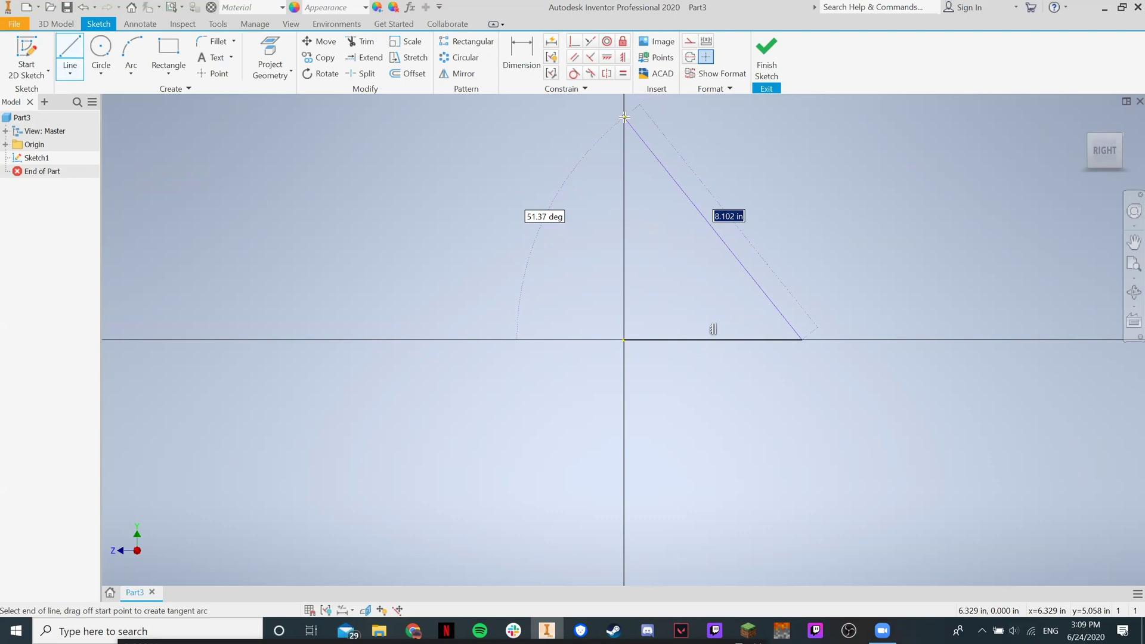
{"action": "left_click", "coordinate": [624, 117]}
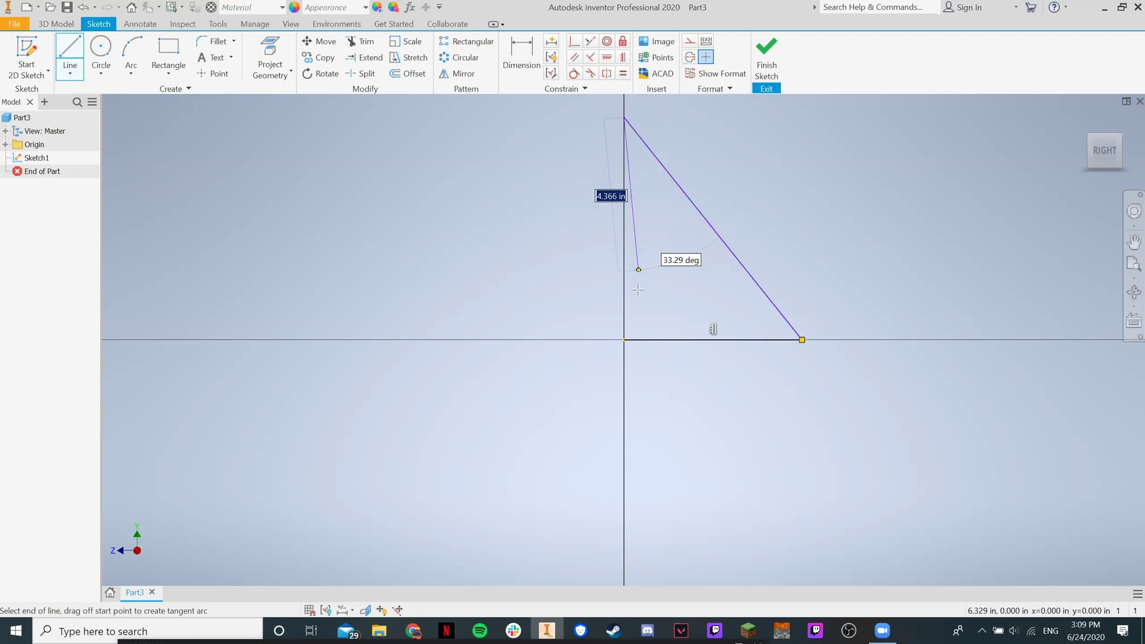
{"action": "left_click", "coordinate": [624, 340]}
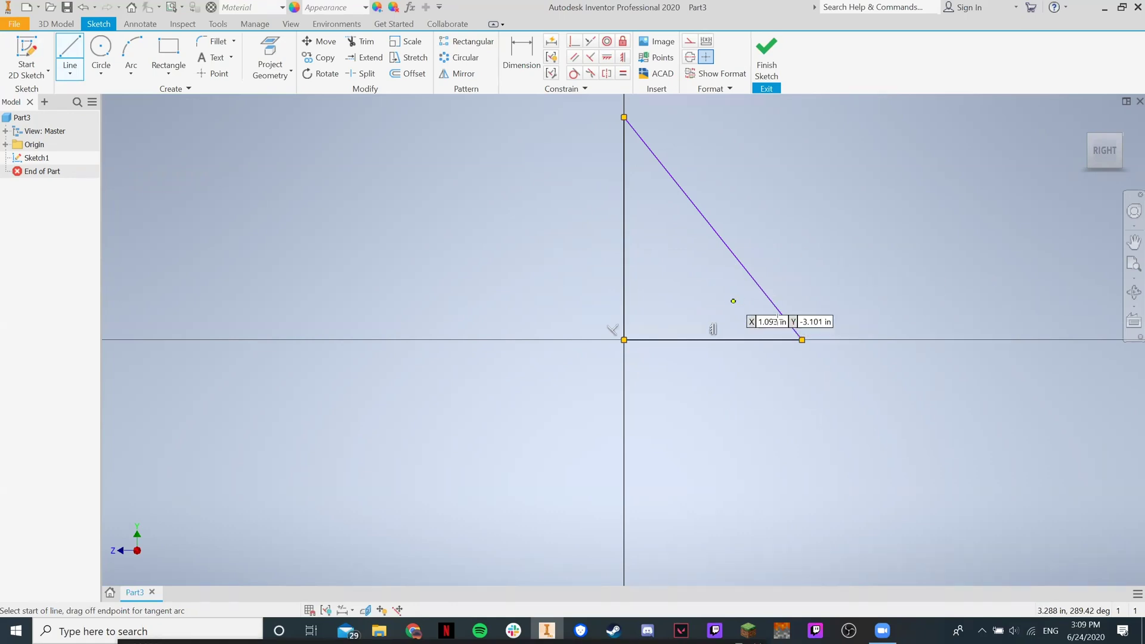
{"action": "key", "text": "Escape"}
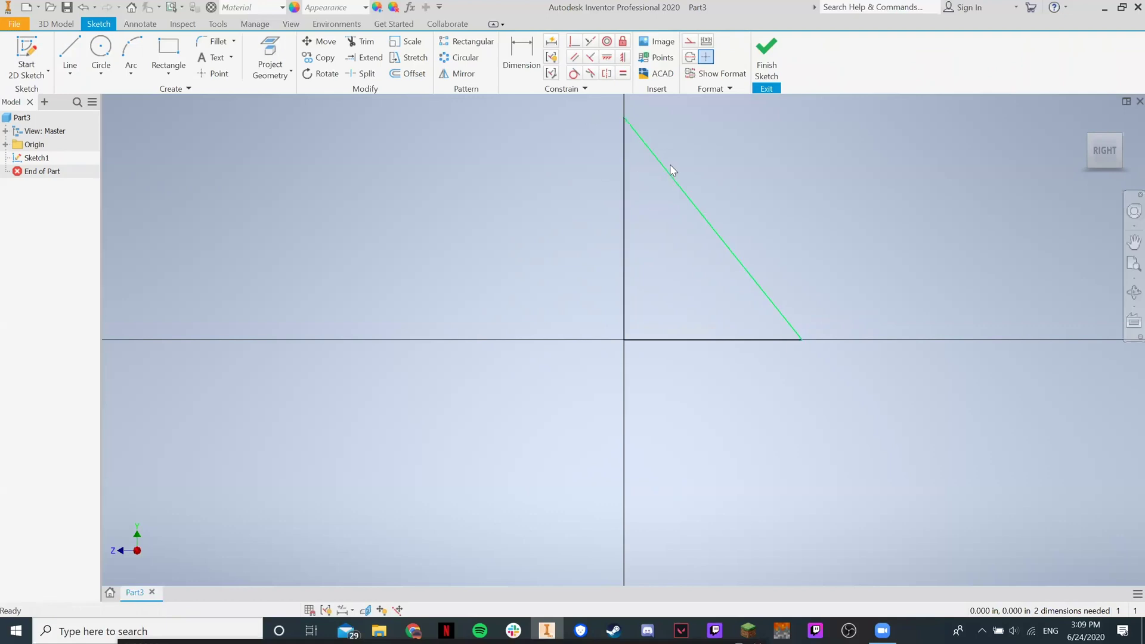
{"action": "left_click", "coordinate": [1104, 150]}
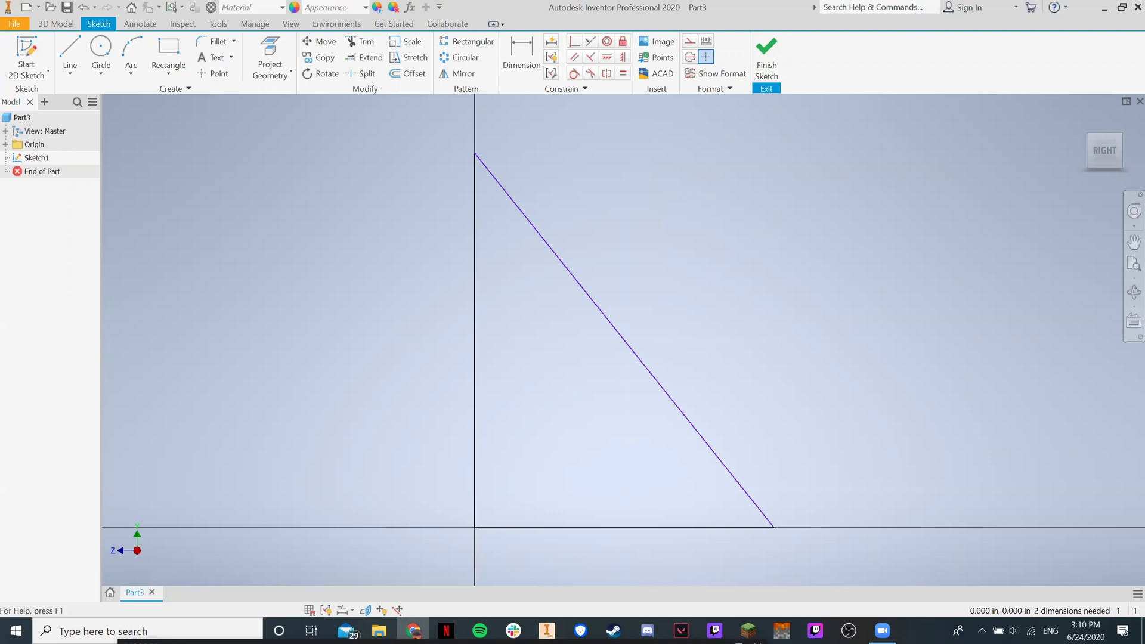
{"action": "left_click", "coordinate": [756, 74]}
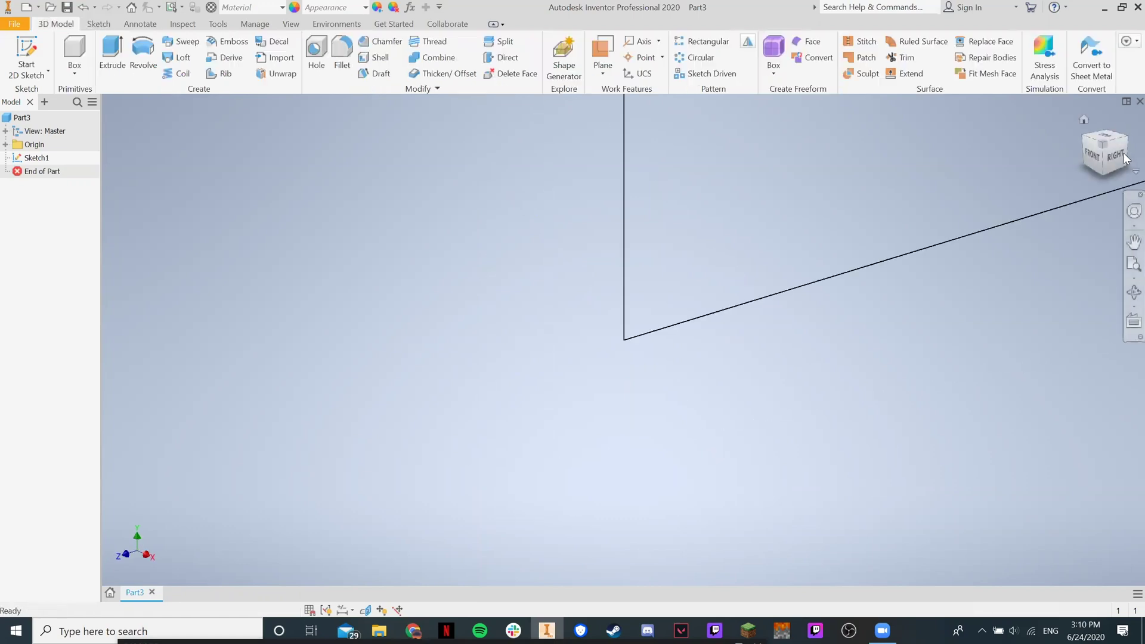
{"action": "left_click", "coordinate": [1080, 120]}
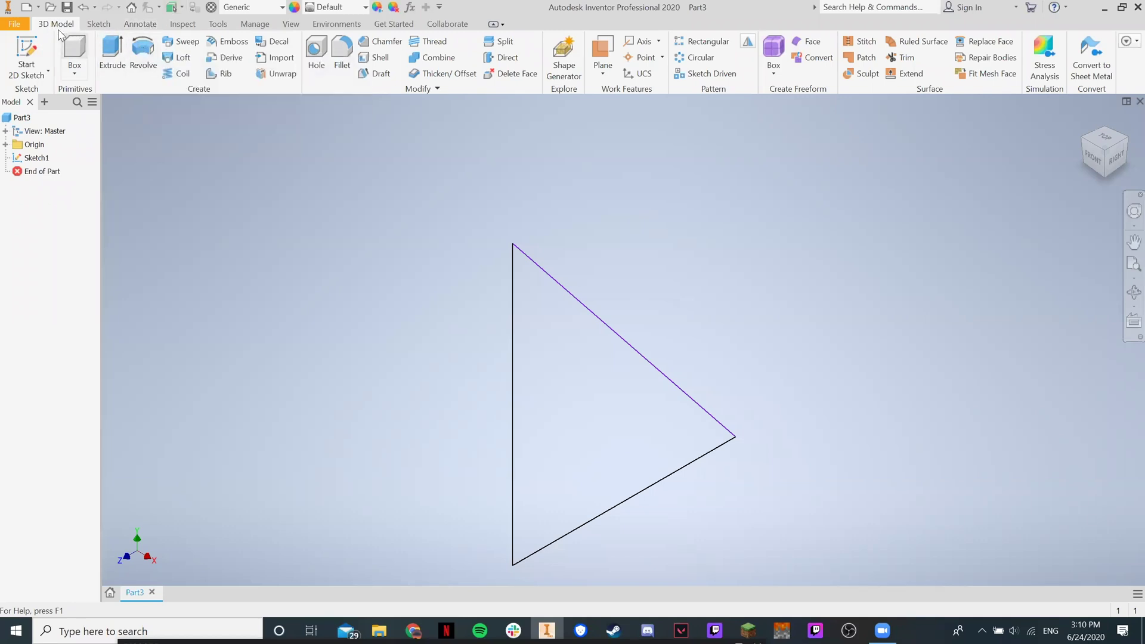
- Try a full 360-degree revolve of the triangle about its vertical leg and discard it
{"action": "left_click", "coordinate": [141, 63]}
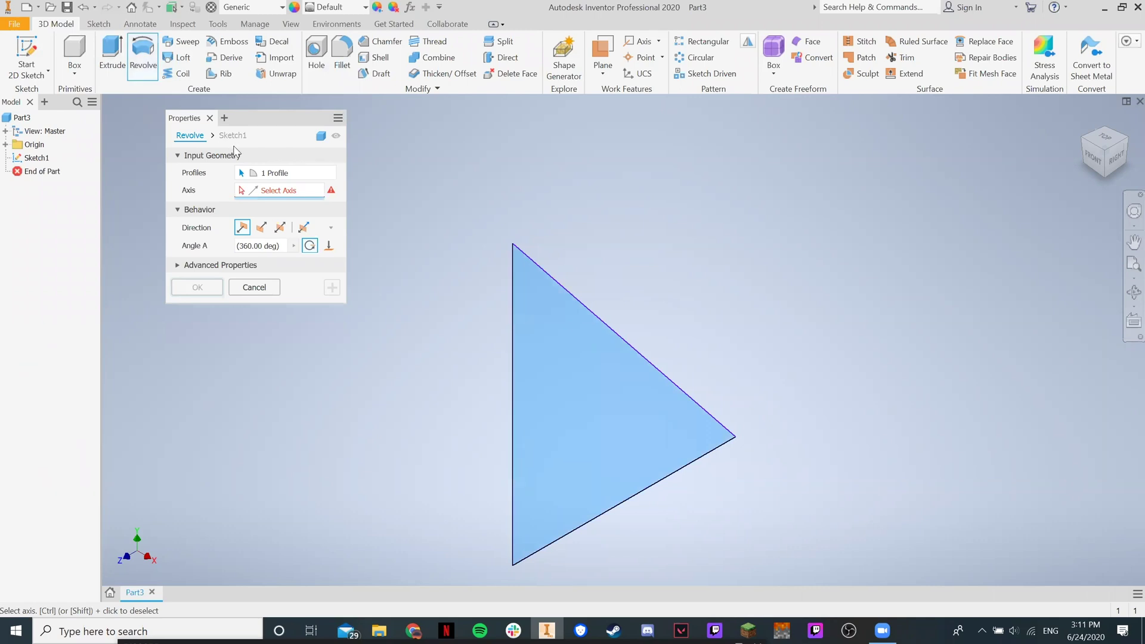
{"action": "left_click_drag", "start_coordinate": [271, 143], "coordinate": [299, 184]}
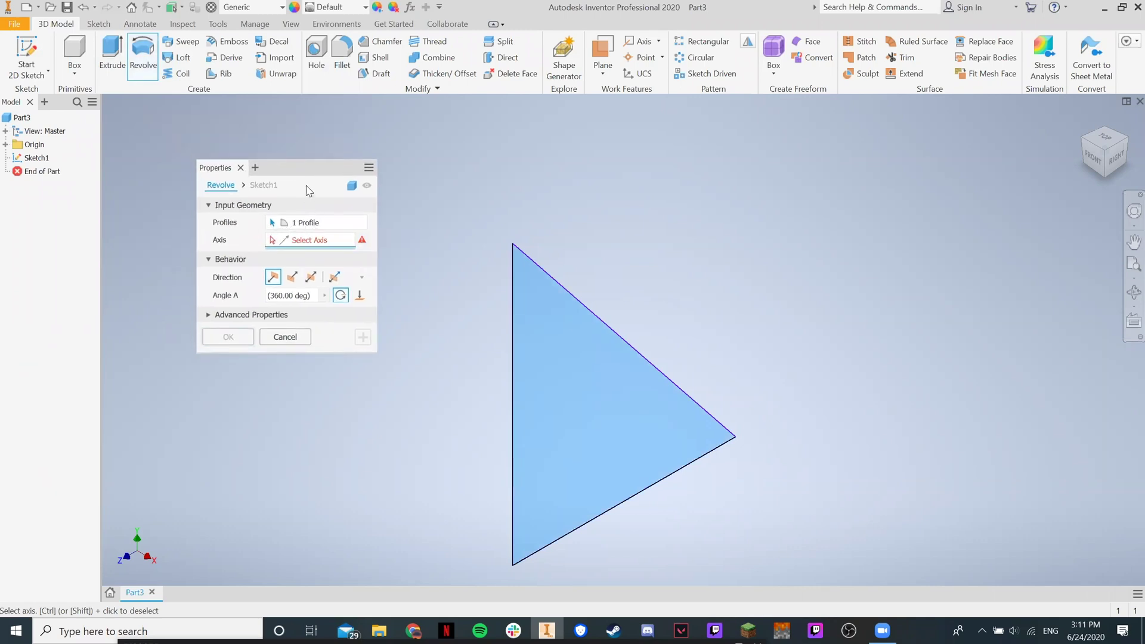
{"action": "left_click", "coordinate": [309, 222]}
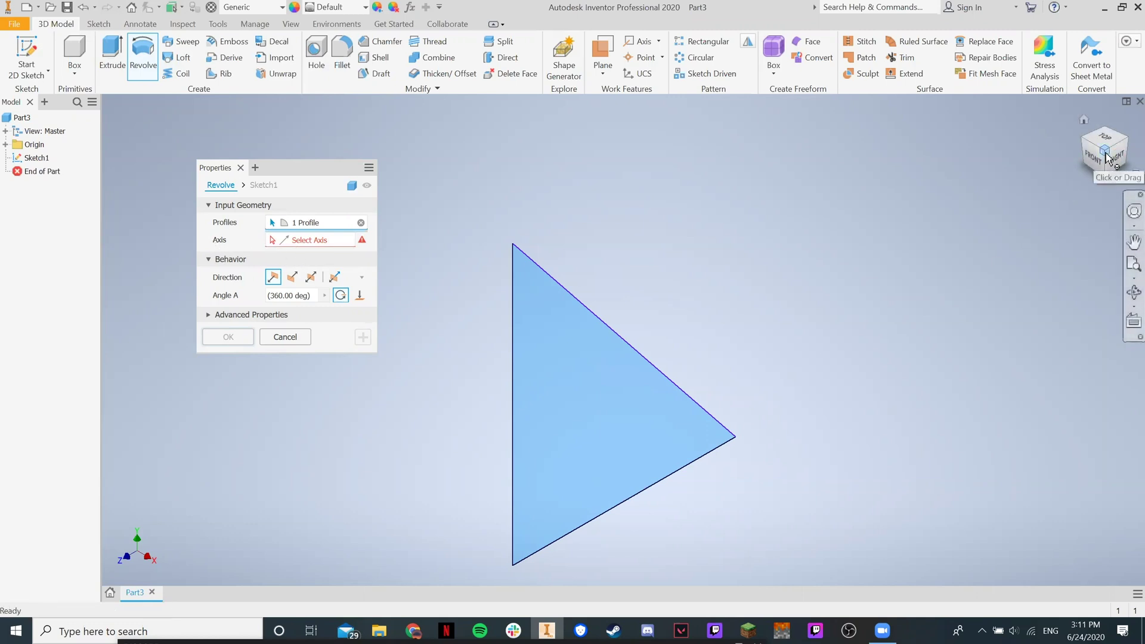
{"action": "left_click", "coordinate": [270, 244]}
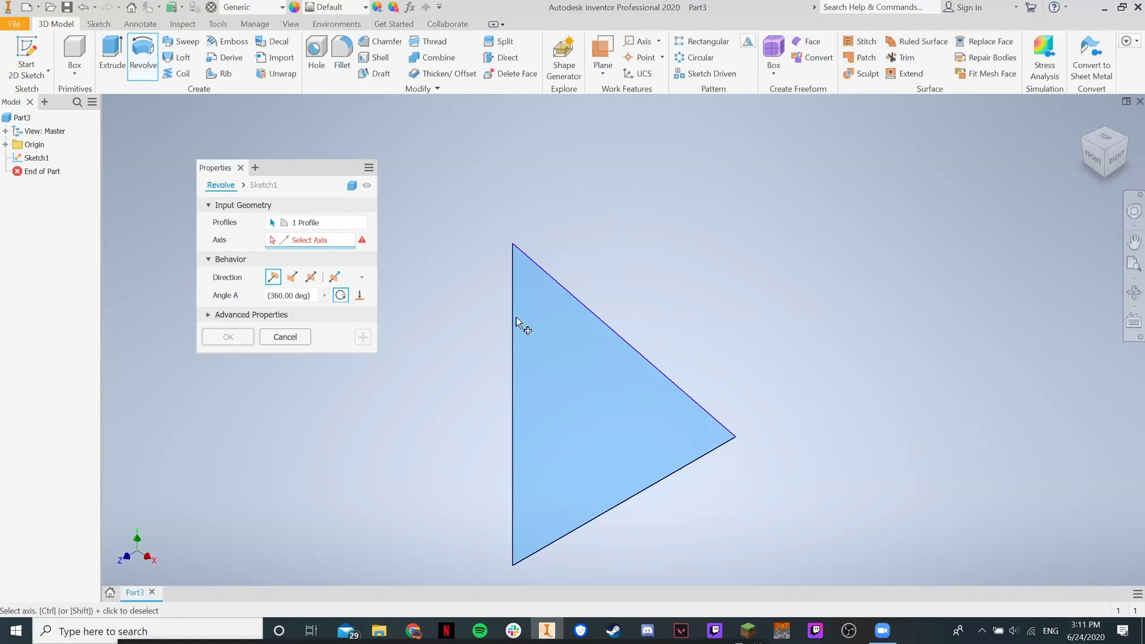
{"action": "left_click", "coordinate": [1113, 162]}
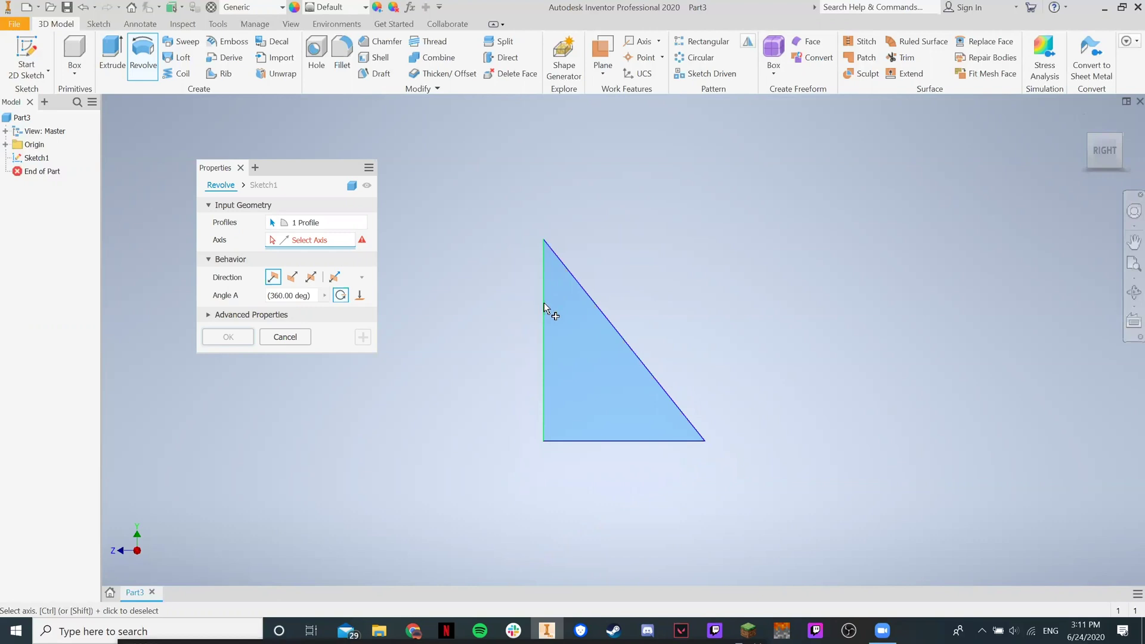
{"action": "left_click", "coordinate": [544, 304]}
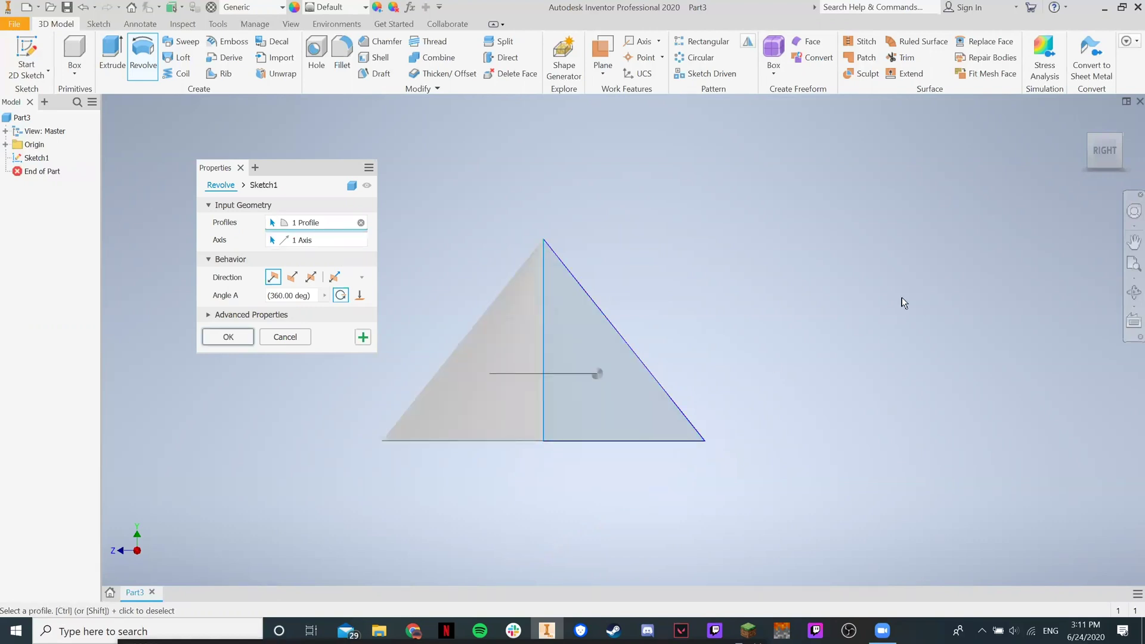
{"action": "left_click", "coordinate": [1080, 122]}
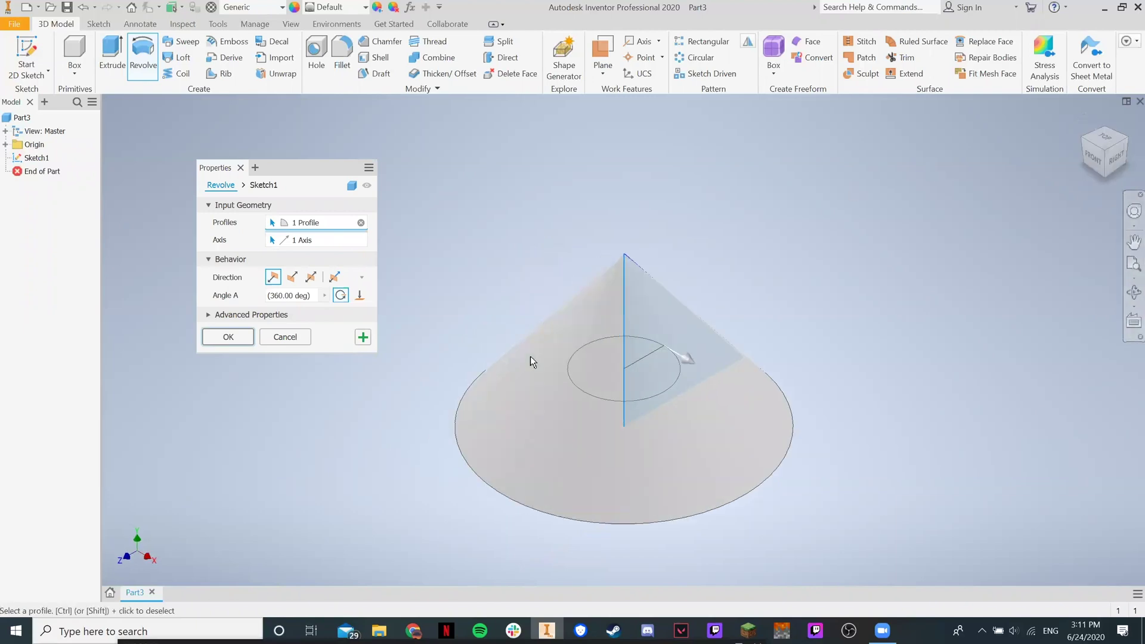
{"action": "left_click", "coordinate": [292, 341]}
- Try a full 360-degree revolve of the triangle about its horizontal base leg, inspect the preview and discard it
{"action": "left_click", "coordinate": [143, 54]}
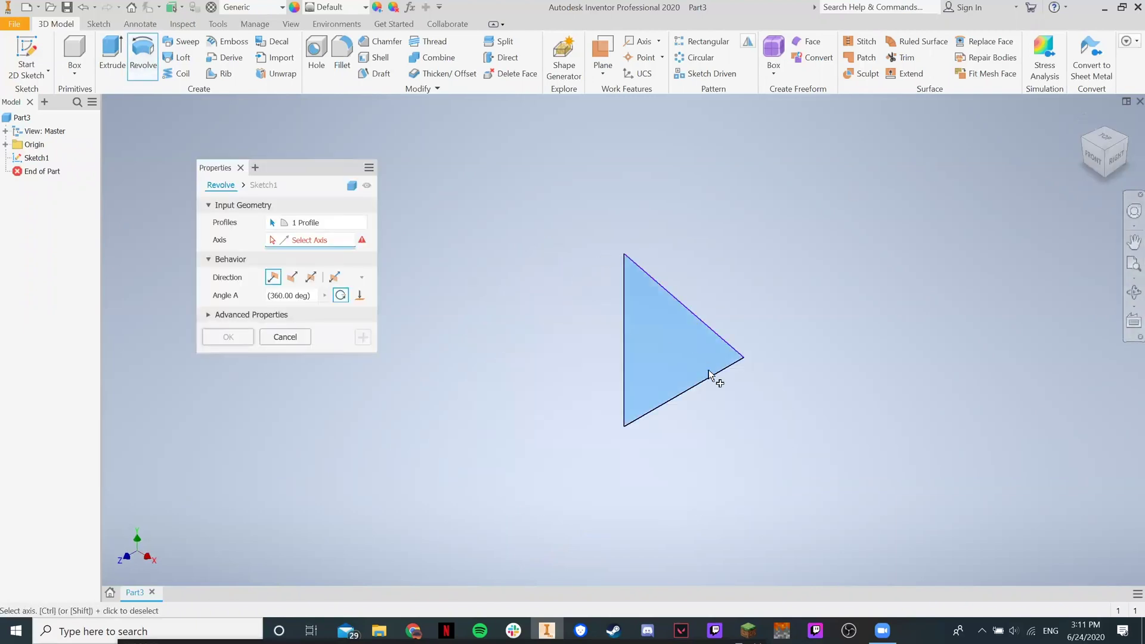
{"action": "left_click", "coordinate": [699, 383]}
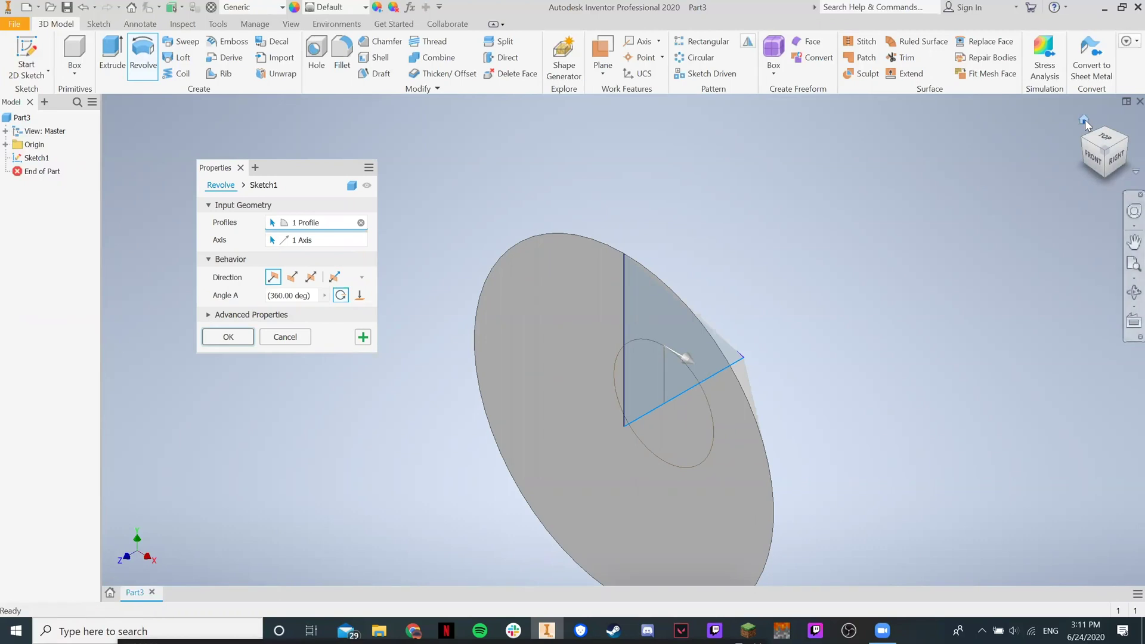
{"action": "left_click", "coordinate": [1085, 119]}
{"action": "left_click", "coordinate": [1125, 142]}
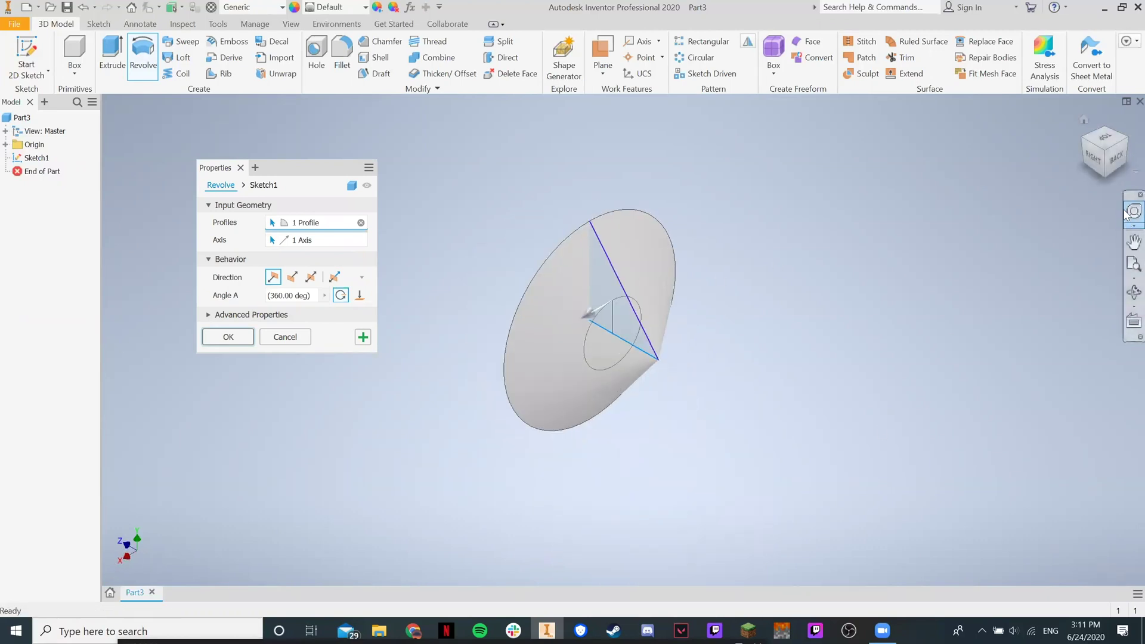
{"action": "left_click", "coordinate": [1083, 120]}
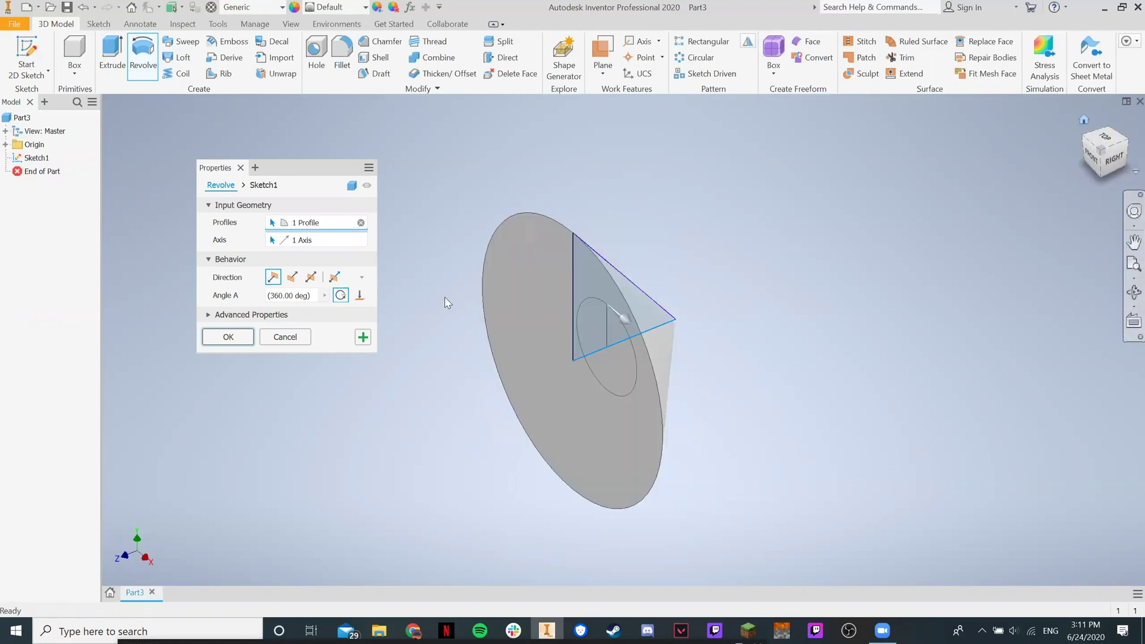
{"action": "left_click", "coordinate": [298, 337]}
- Revolve the triangle 360 degrees about its vertical leg, inspect the solid and undo the revolve
{"action": "left_click", "coordinate": [143, 57]}
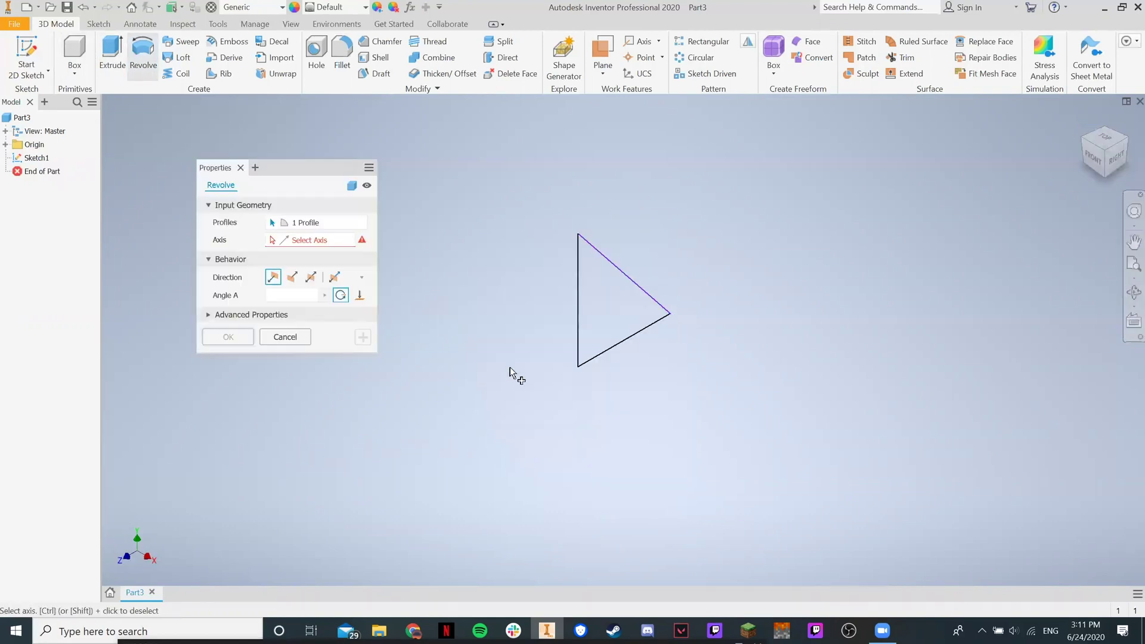
{"action": "left_click", "coordinate": [577, 301]}
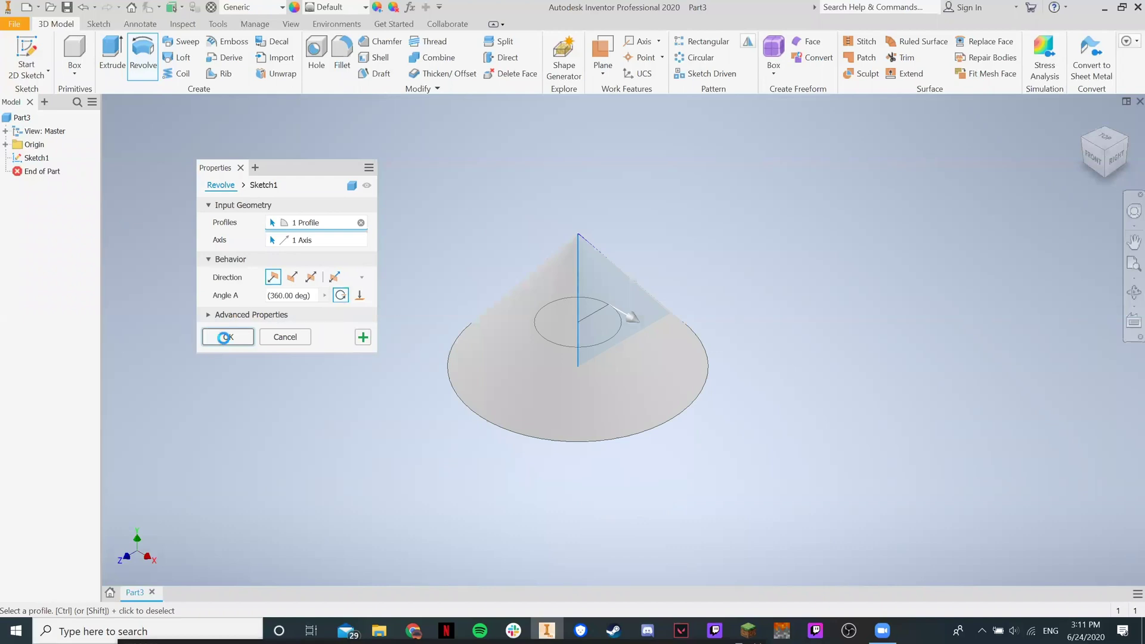
{"action": "left_click", "coordinate": [228, 338]}
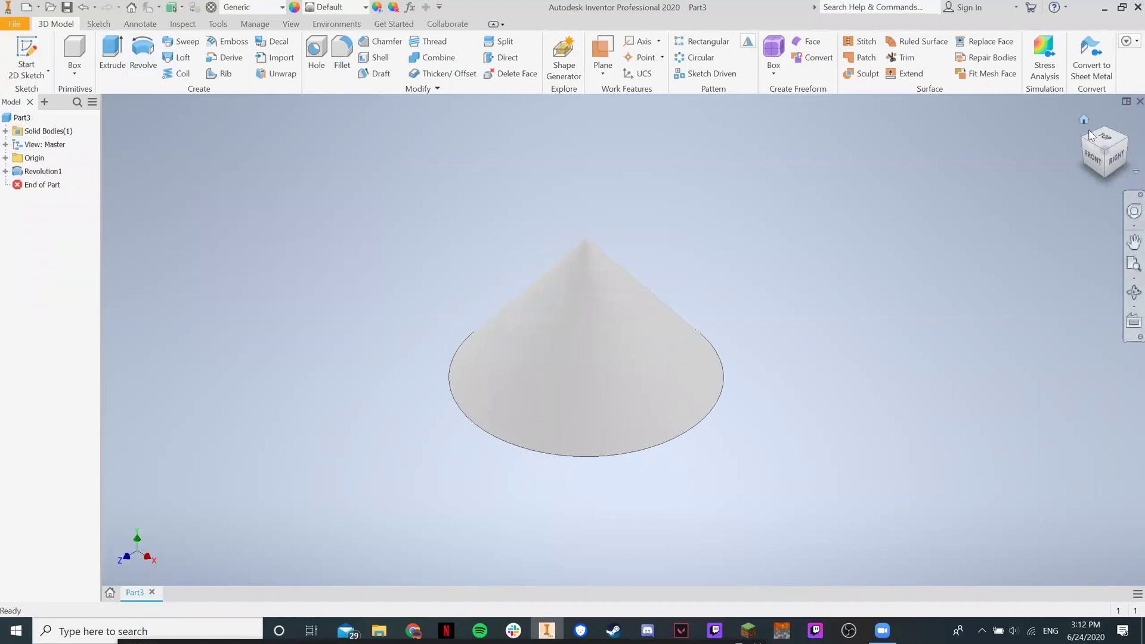
{"action": "left_click", "coordinate": [1133, 292]}
{"action": "mouse_move", "coordinate": [756, 372]}
{"action": "left_mouse_down"}
{"action": "mouse_move", "coordinate": [668, 422]}
{"action": "mouse_move", "coordinate": [664, 475]}
{"action": "mouse_move", "coordinate": [703, 501]}
{"action": "mouse_move", "coordinate": [724, 472]}
{"action": "mouse_move", "coordinate": [720, 439]}
{"action": "left_mouse_up"}
{"action": "key", "text": "ctrl+z"}
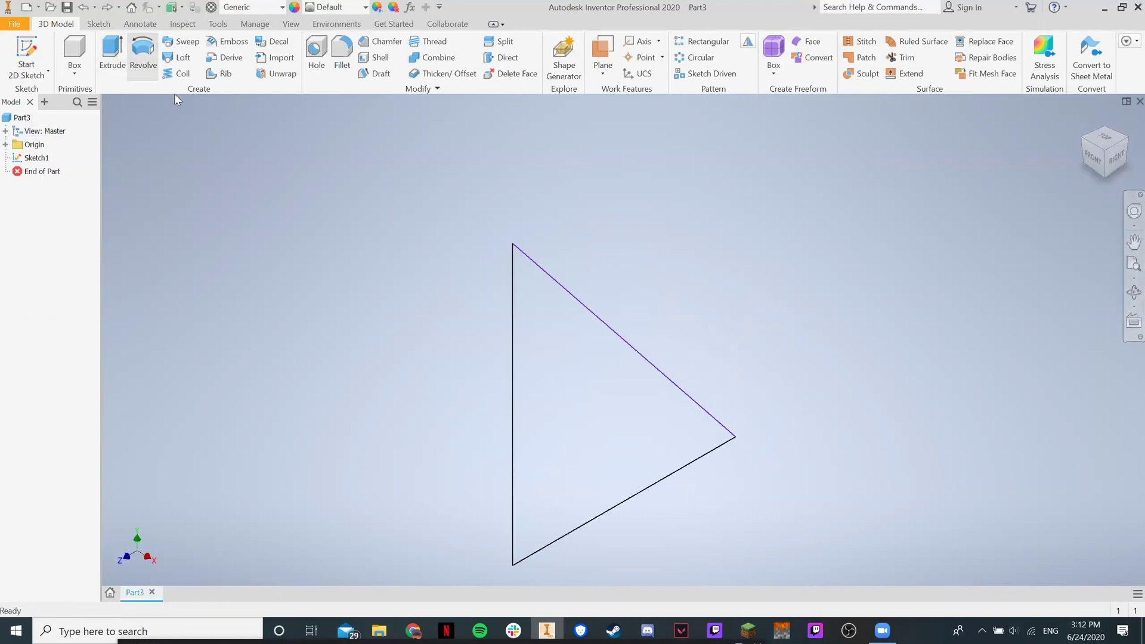
- Start a revolve of the triangle using its vertical leg as the axis
{"action": "left_click", "coordinate": [143, 57]}
{"action": "left_click", "coordinate": [512, 328]}
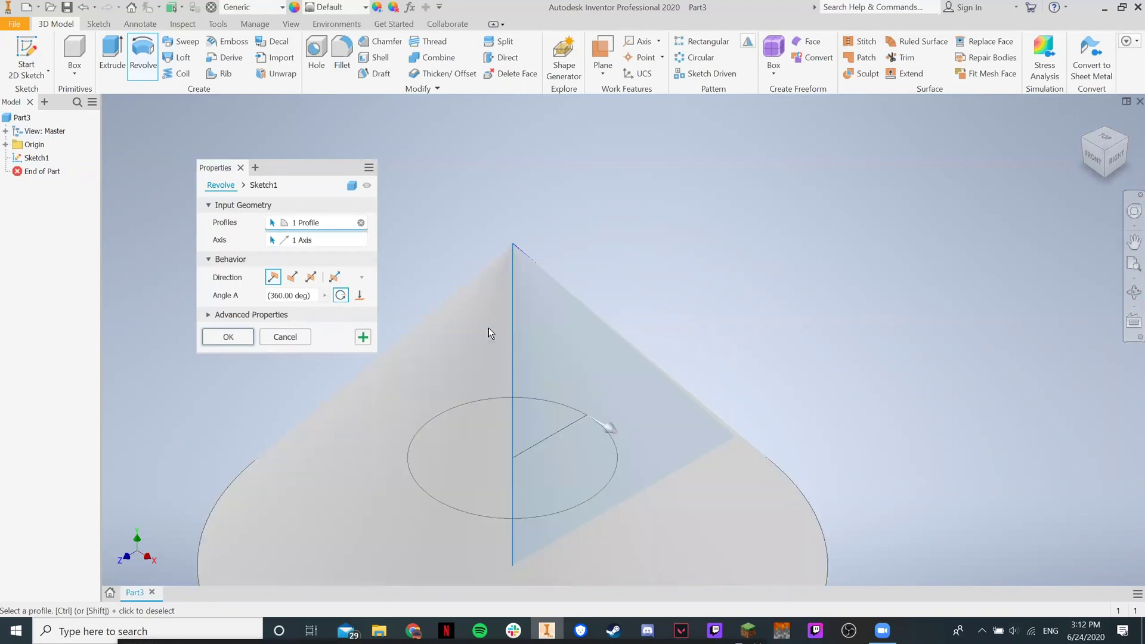
{"action": "left_click", "coordinate": [1084, 119]}
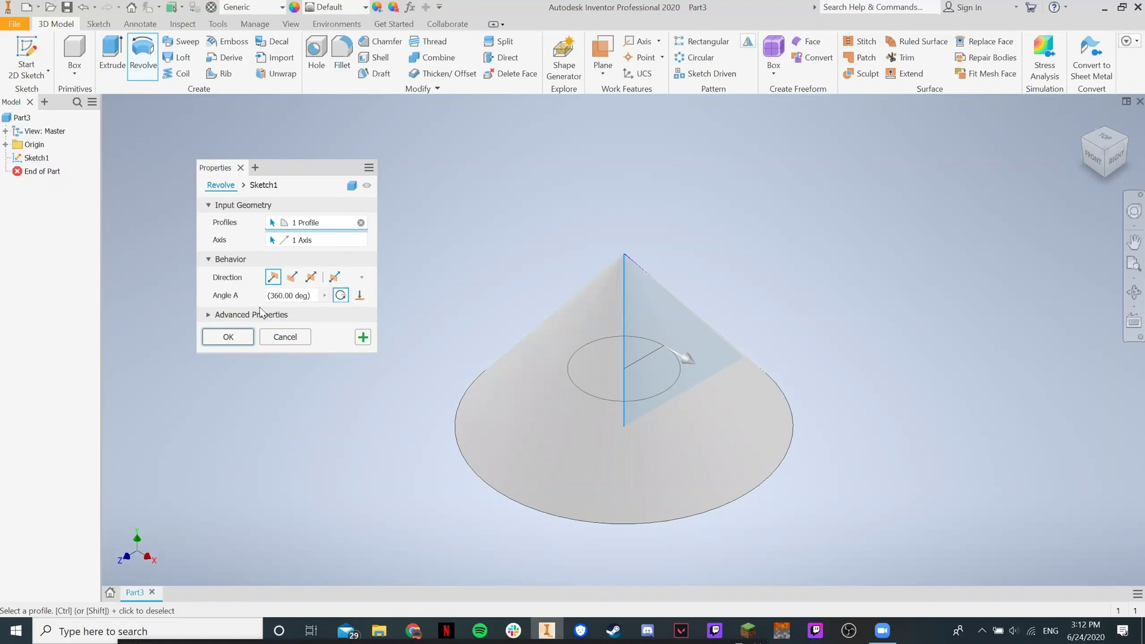
- Try a revolve angle of 180 degrees and inspect the half-cone preview from another side
{"action": "left_click", "coordinate": [288, 295]}
{"action": "key", "text": "BackSpace"}
{"action": "key", "text": "BackSpace"}
{"action": "key", "text": "BackSpace"}
{"action": "key", "text": "BackSpace"}
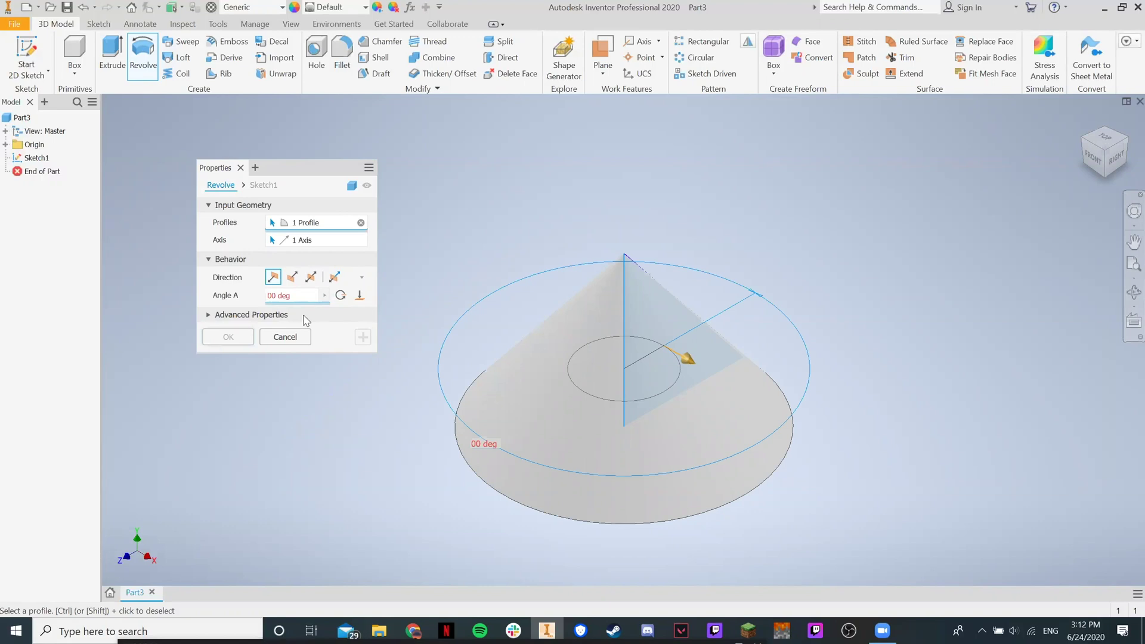
{"action": "type", "text": "18"}
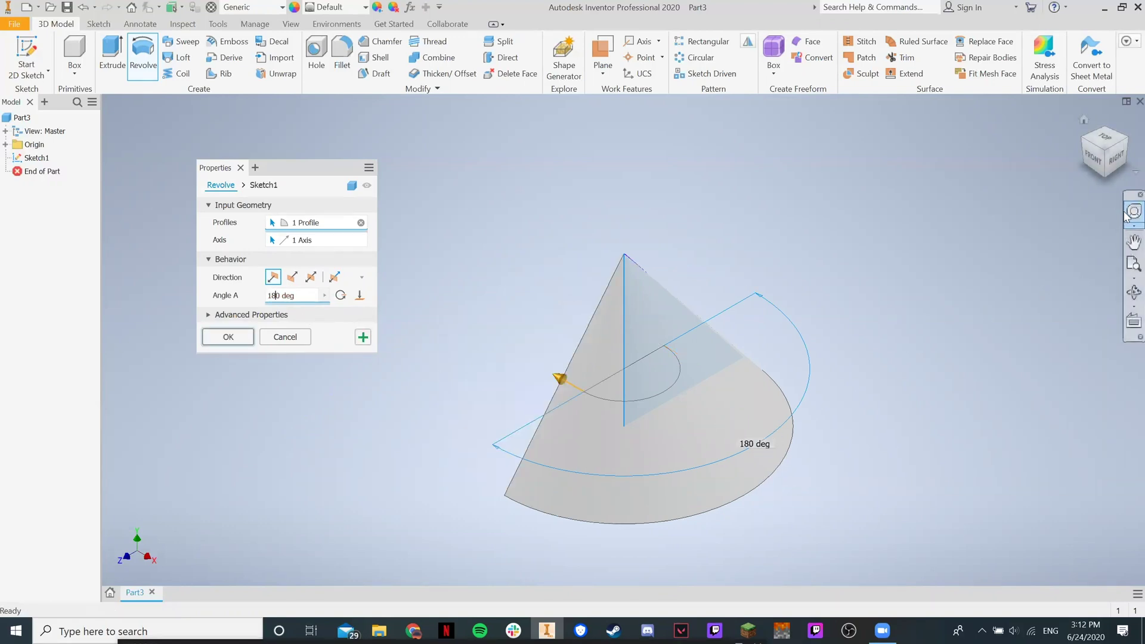
{"action": "left_click", "coordinate": [1083, 142]}
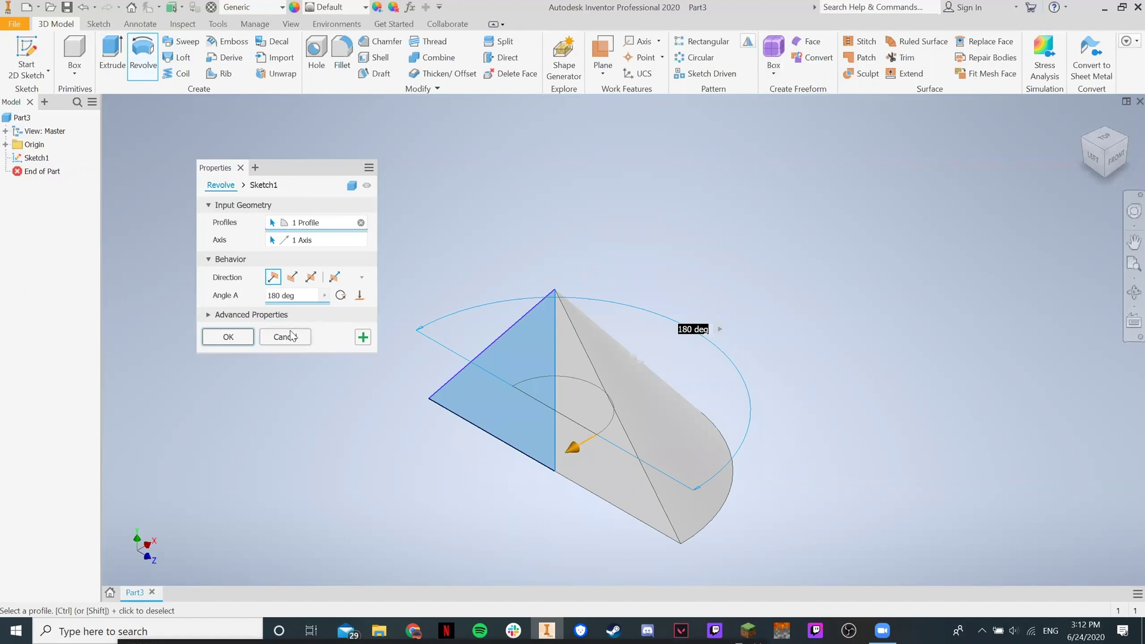
- Set the revolve angle to 360 degrees and create the full cone
{"action": "left_click", "coordinate": [278, 297]}
{"action": "key", "text": "BackSpace"}
{"action": "key", "text": "BackSpace"}
{"action": "key", "text": "BackSpace"}
{"action": "type", "text": "360"}
{"action": "left_click", "coordinate": [242, 337]}
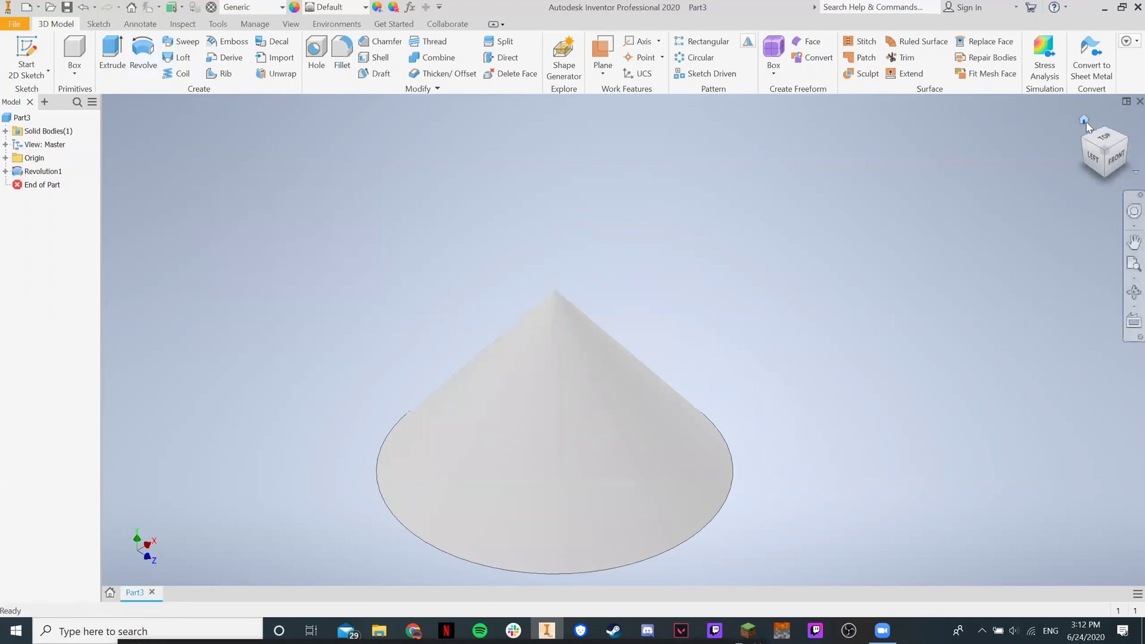
{"action": "left_click", "coordinate": [1086, 122]}
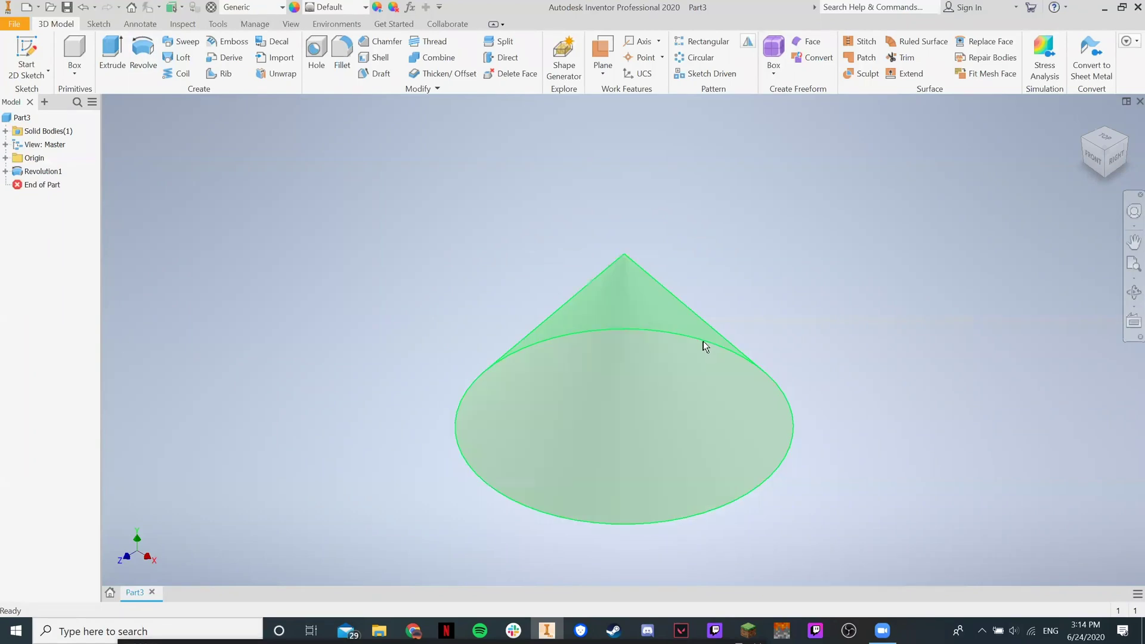
{"action": "mouse_move", "coordinate": [723, 353]}
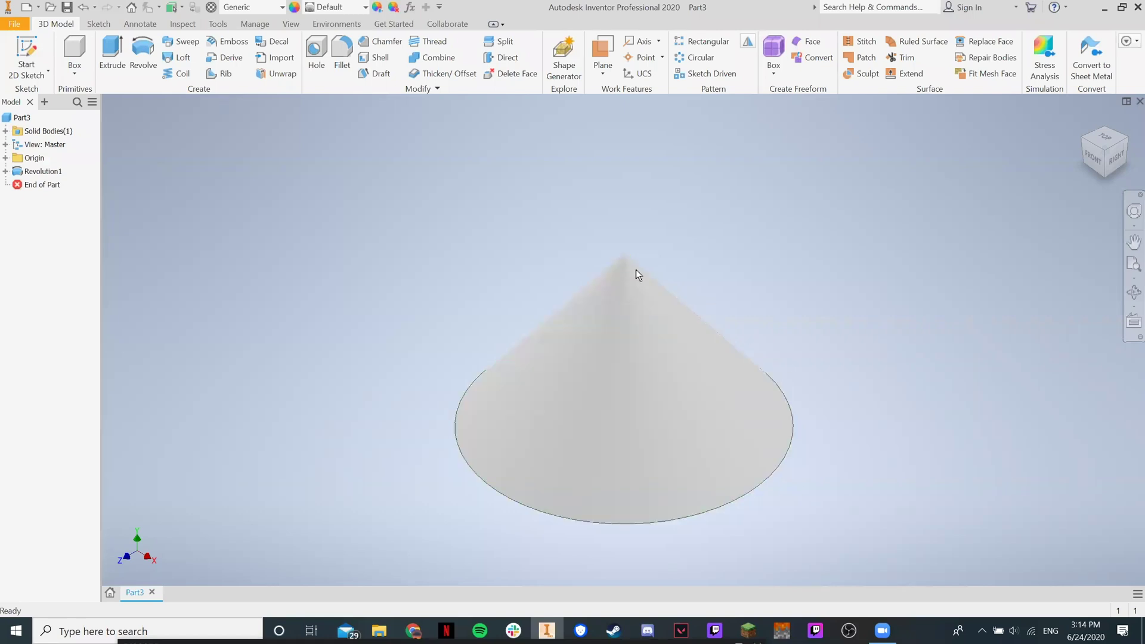
- Save the part under the name Cone Model in the Inventor Class Parts and Models folder
{"action": "left_click", "coordinate": [14, 23]}
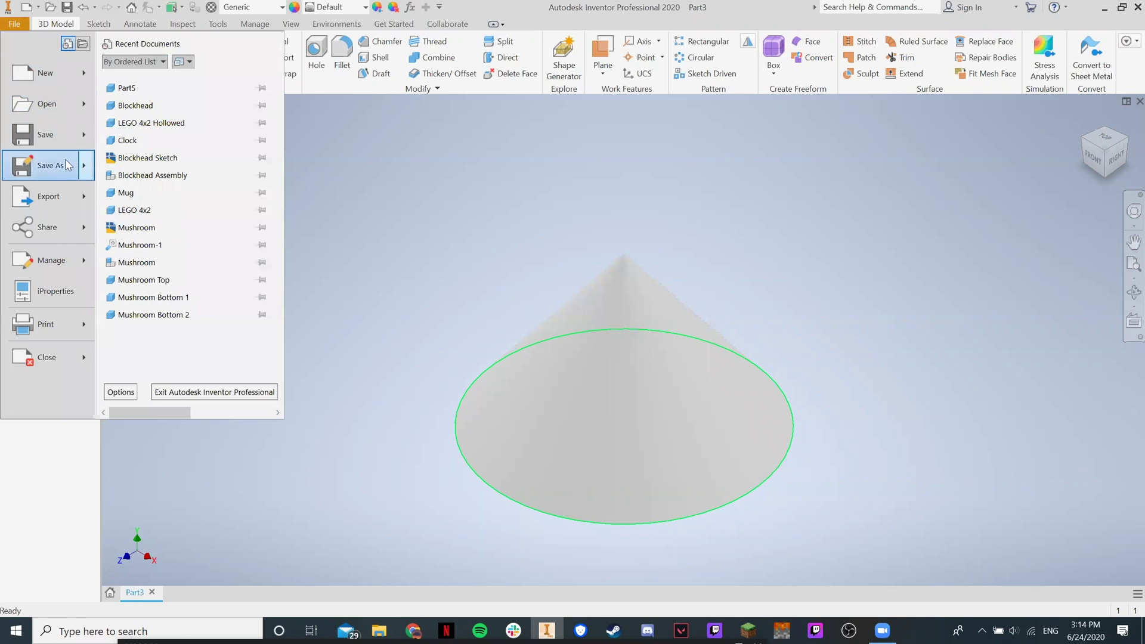
{"action": "left_click", "coordinate": [65, 160]}
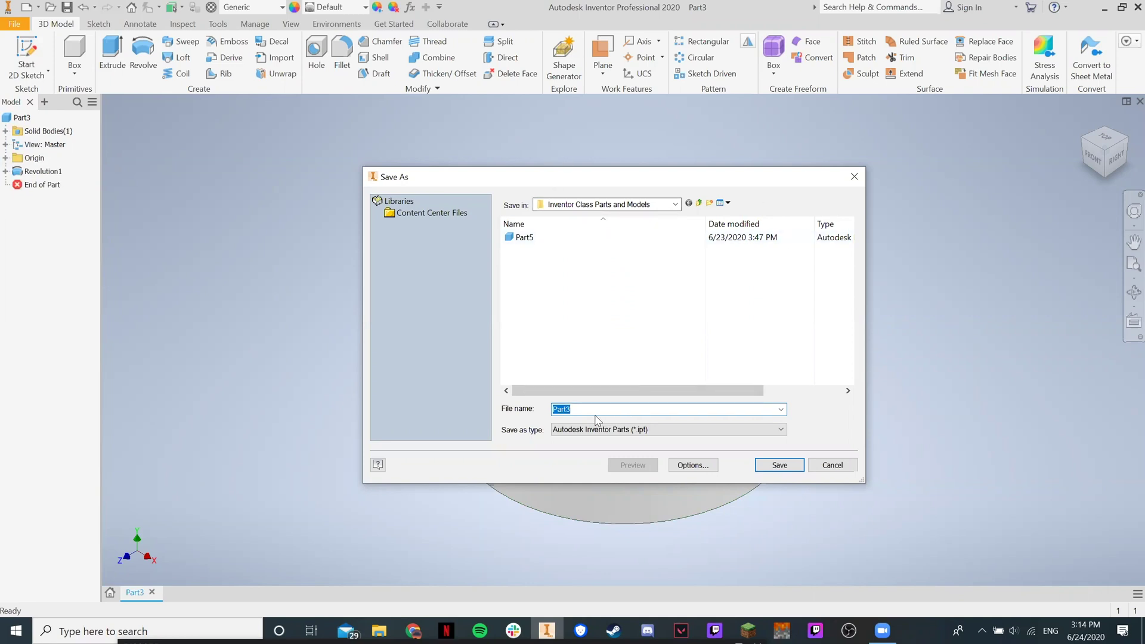
{"action": "left_click", "coordinate": [574, 410]}
{"action": "double_click", "coordinate": [574, 410]}
{"action": "type", "text": "Cone Mod"}
{"action": "left_click", "coordinate": [789, 468]}
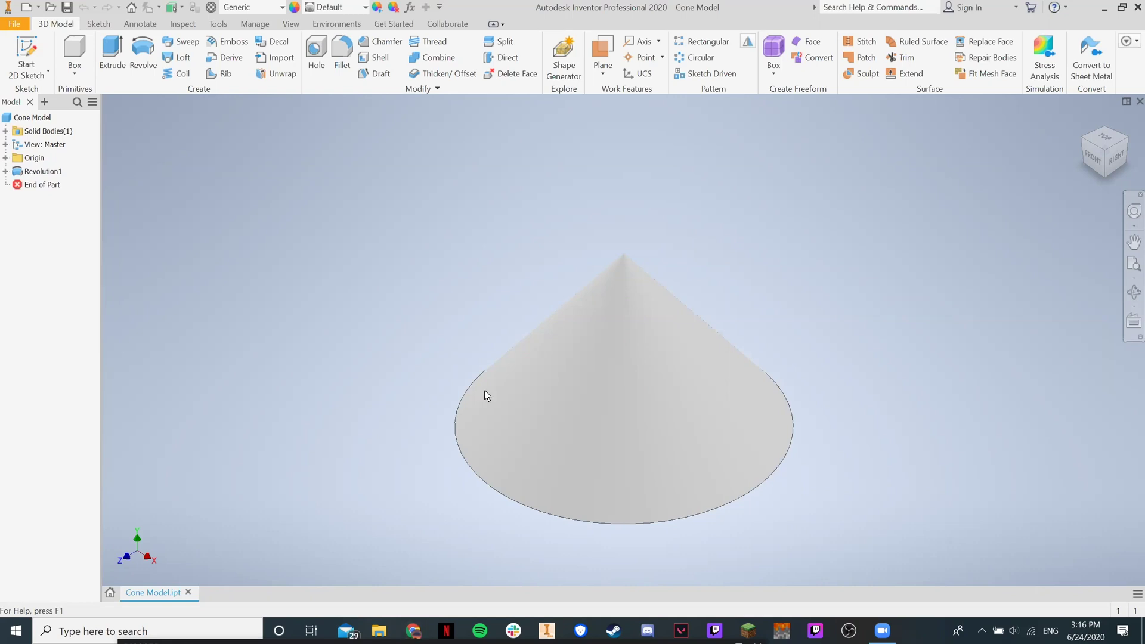
- Create a new part and start a 2D sketch on the horizontal origin plane
{"action": "left_click", "coordinate": [14, 24]}
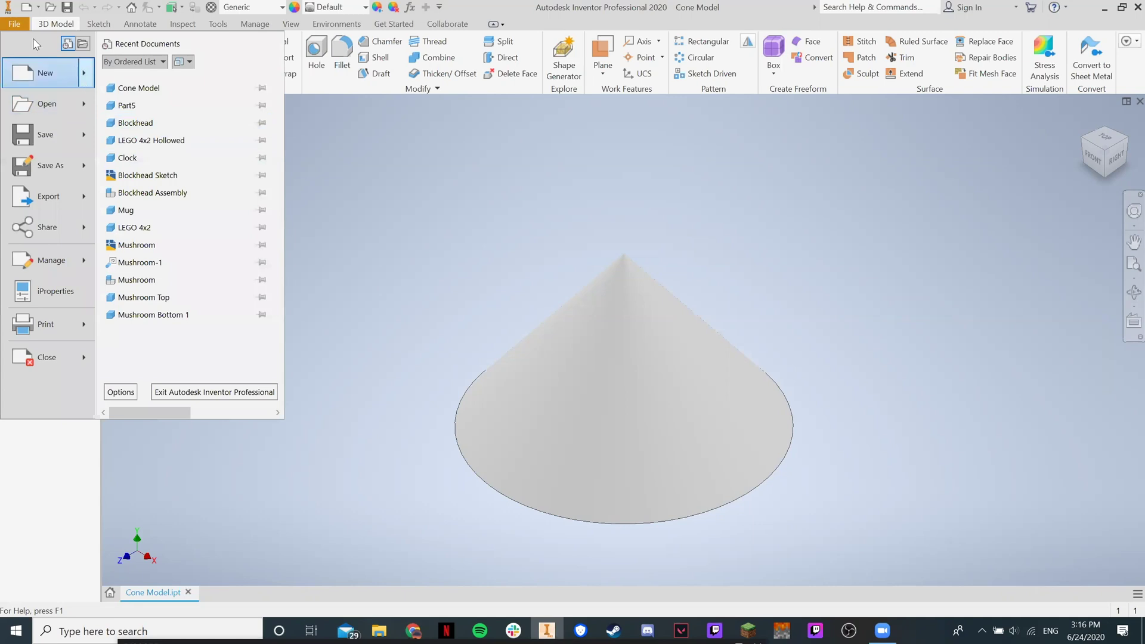
{"action": "mouse_move", "coordinate": [93, 85]}
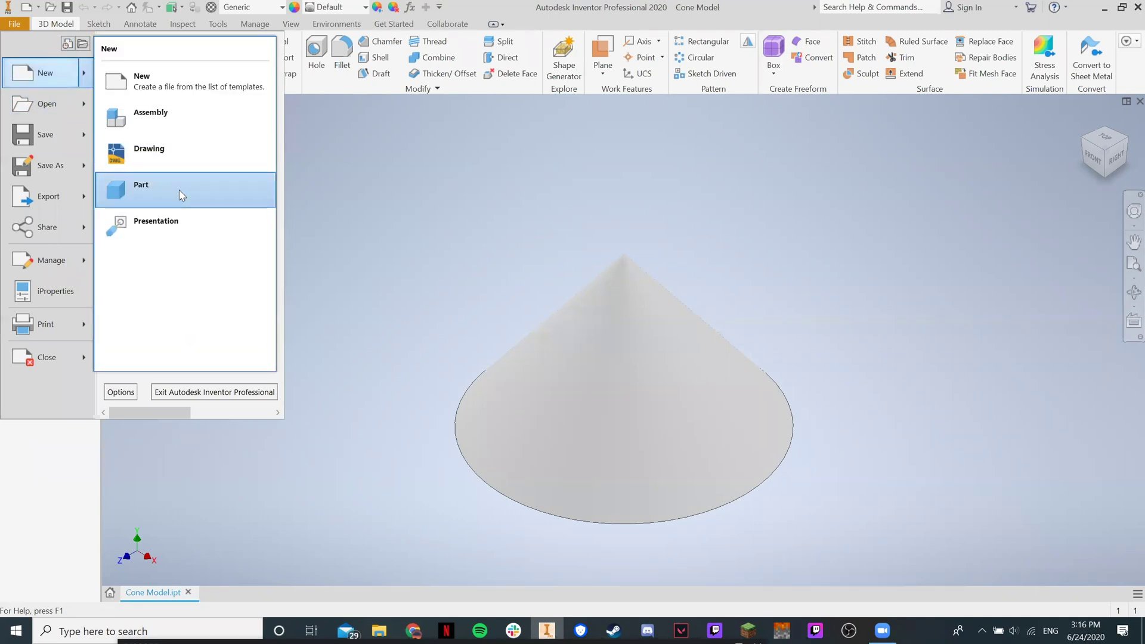
{"action": "left_click", "coordinate": [178, 189]}
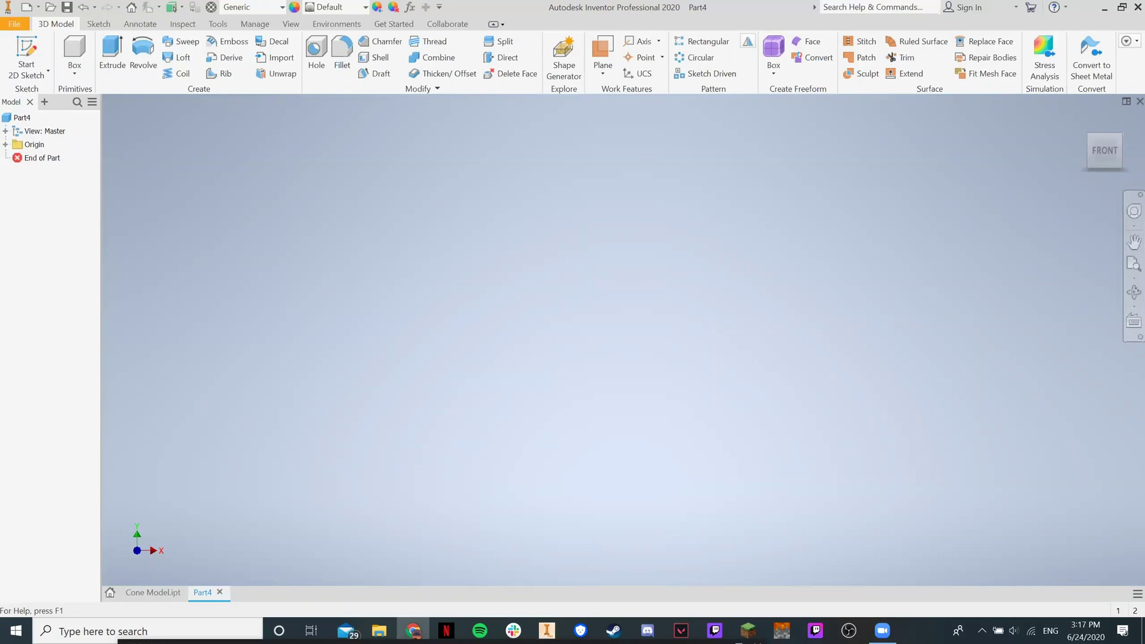
{"action": "left_click", "coordinate": [43, 50]}
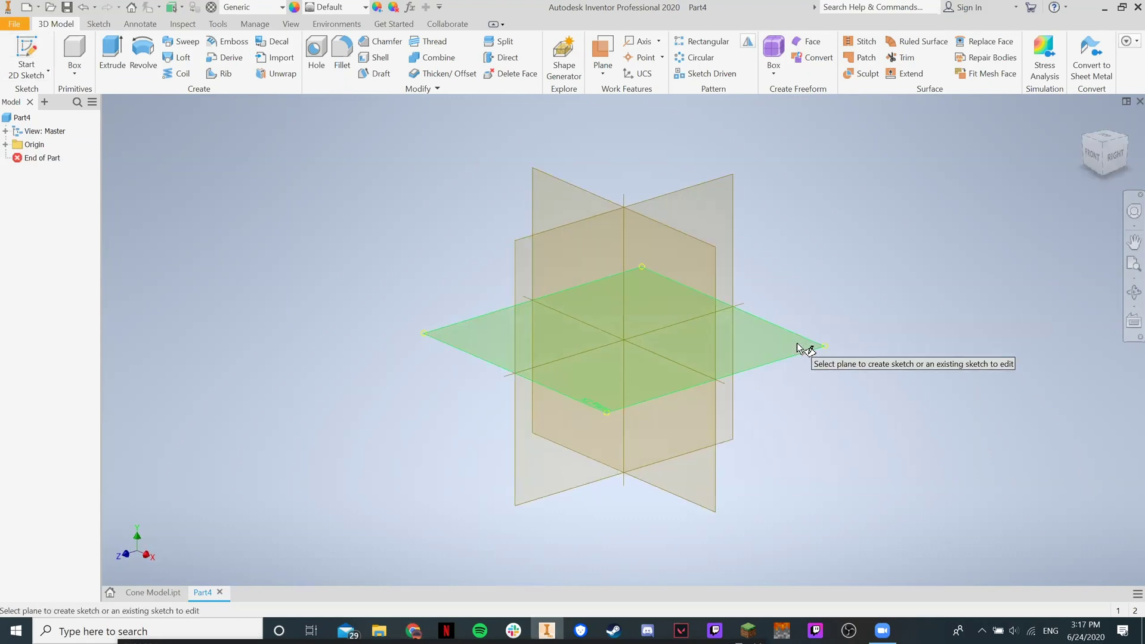
{"action": "left_click", "coordinate": [799, 347]}
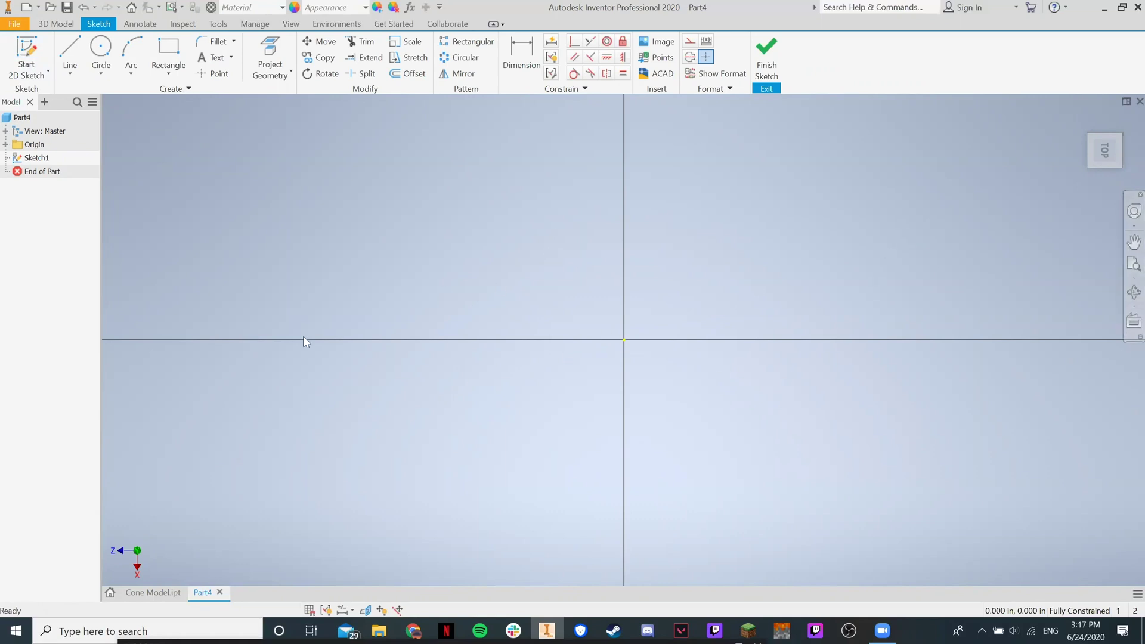
- Sketch a rectangle 1.25 in long and 0.624 in wide with one corner at the origin and finish the sketch
{"action": "left_click", "coordinate": [169, 50]}
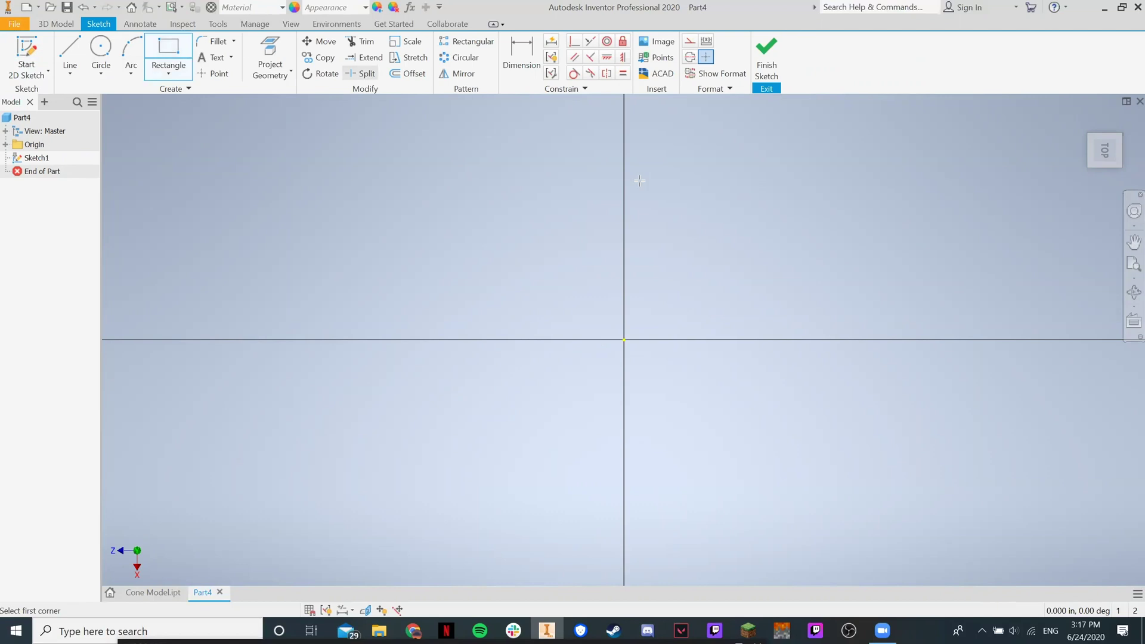
{"action": "left_click", "coordinate": [623, 340]}
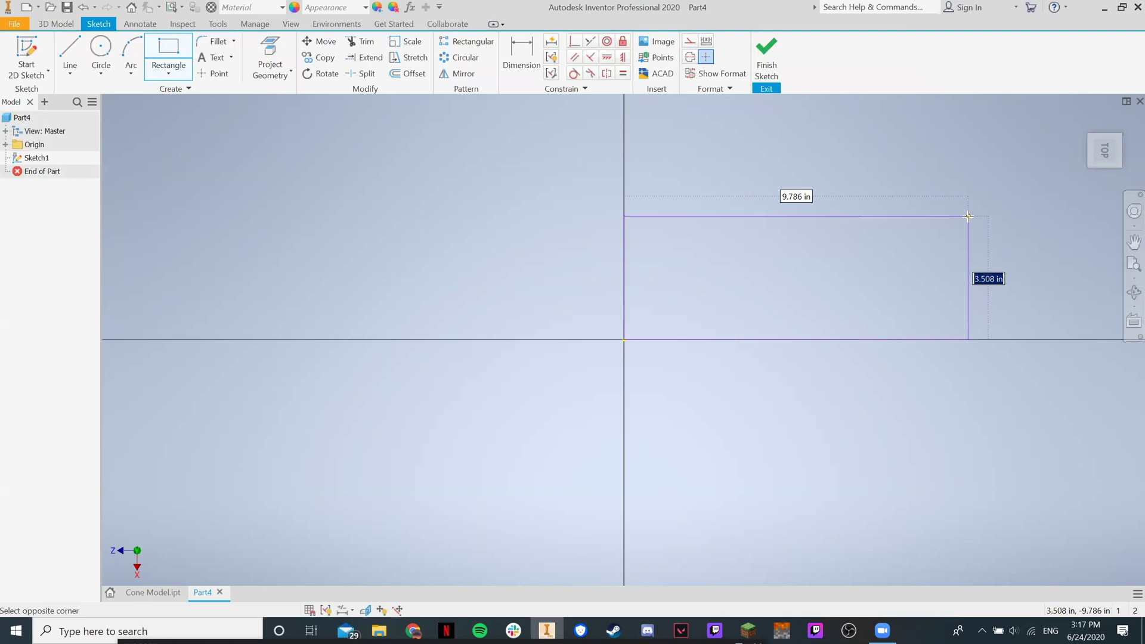
{"action": "type", "text": "."}
{"action": "type", "text": "624"}
{"action": "key", "text": "Tab"}
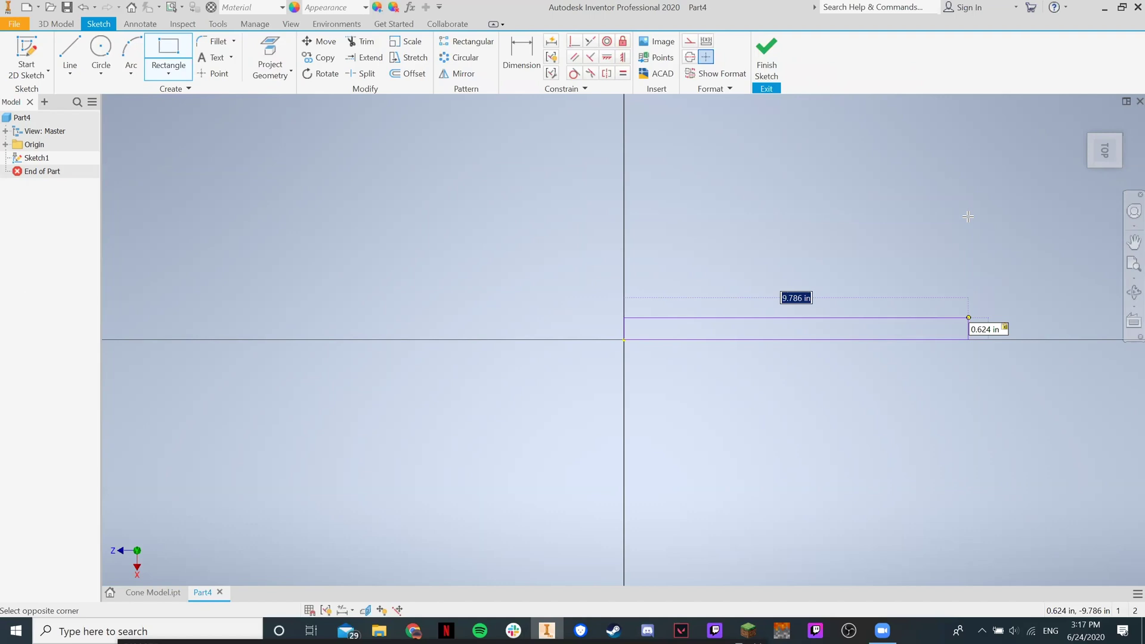
{"action": "type", "text": "1"}
{"action": "type", "text": ".25"}
{"action": "key", "text": "Return"}
{"action": "key", "text": "Escape"}
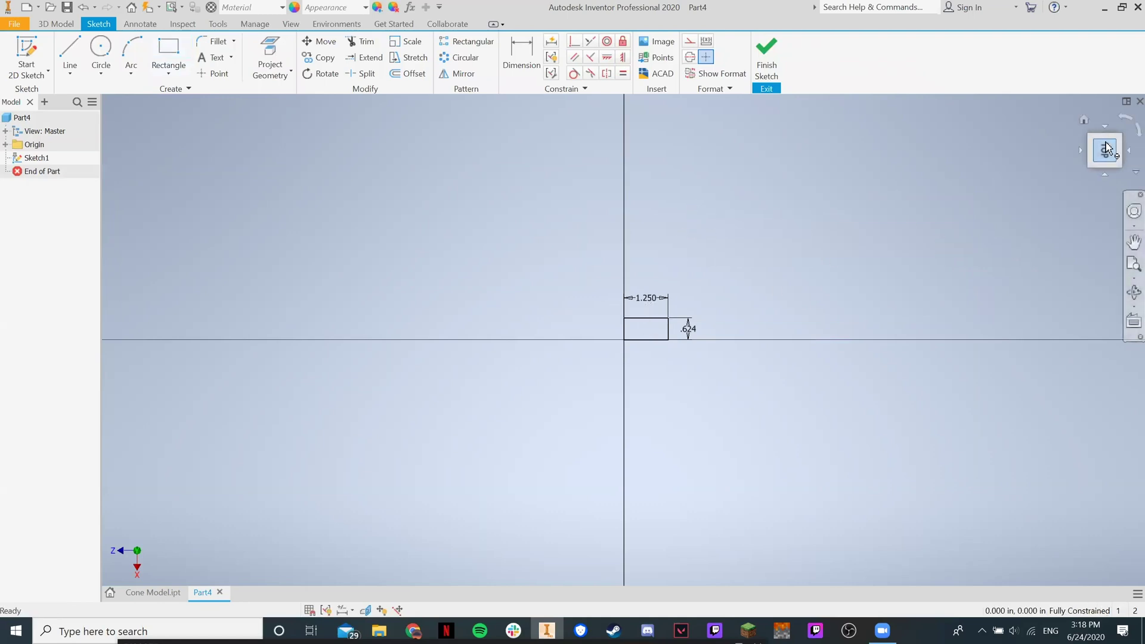
{"action": "left_click", "coordinate": [1106, 149]}
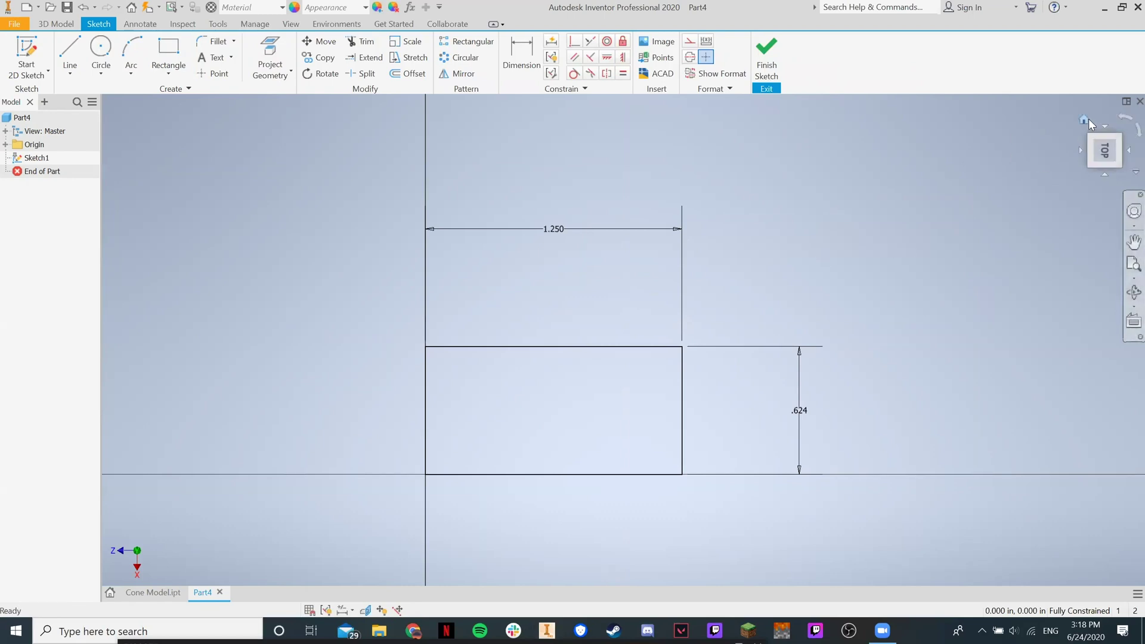
{"action": "left_click", "coordinate": [1086, 121]}
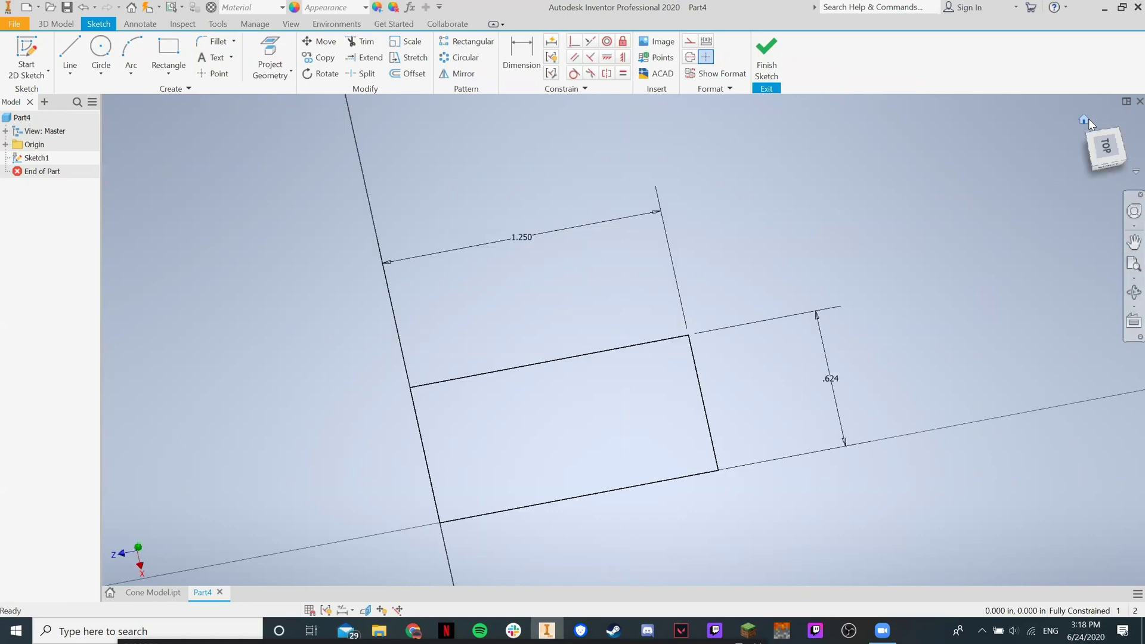
{"action": "left_click", "coordinate": [768, 51]}
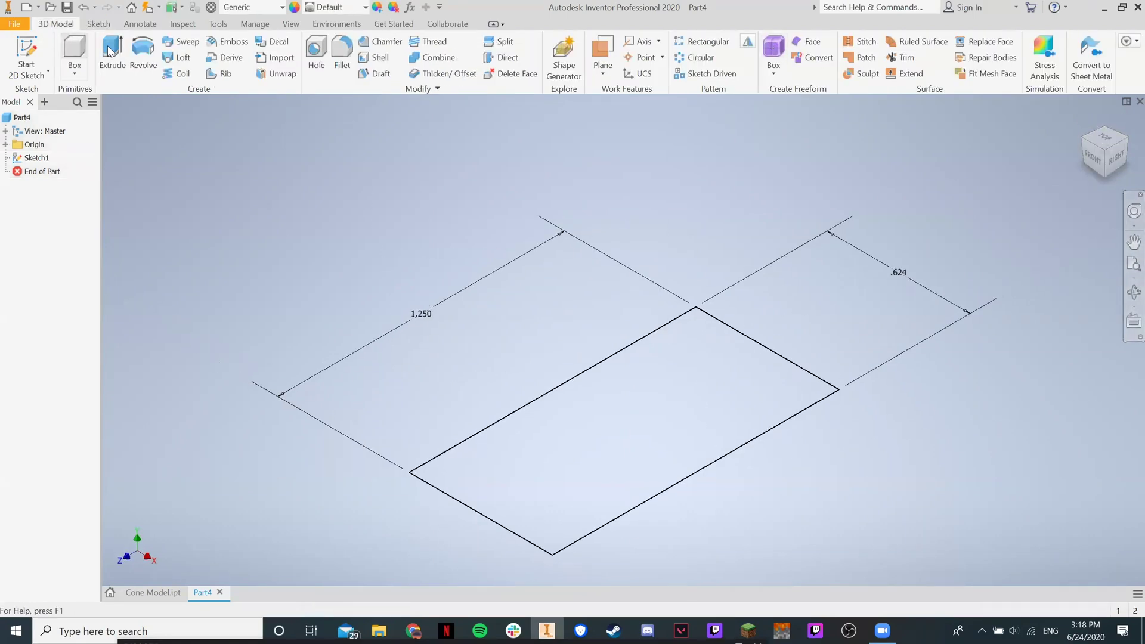
- Extrude the rectangle 0.375 in upward into a solid block
{"action": "key", "text": "e"}
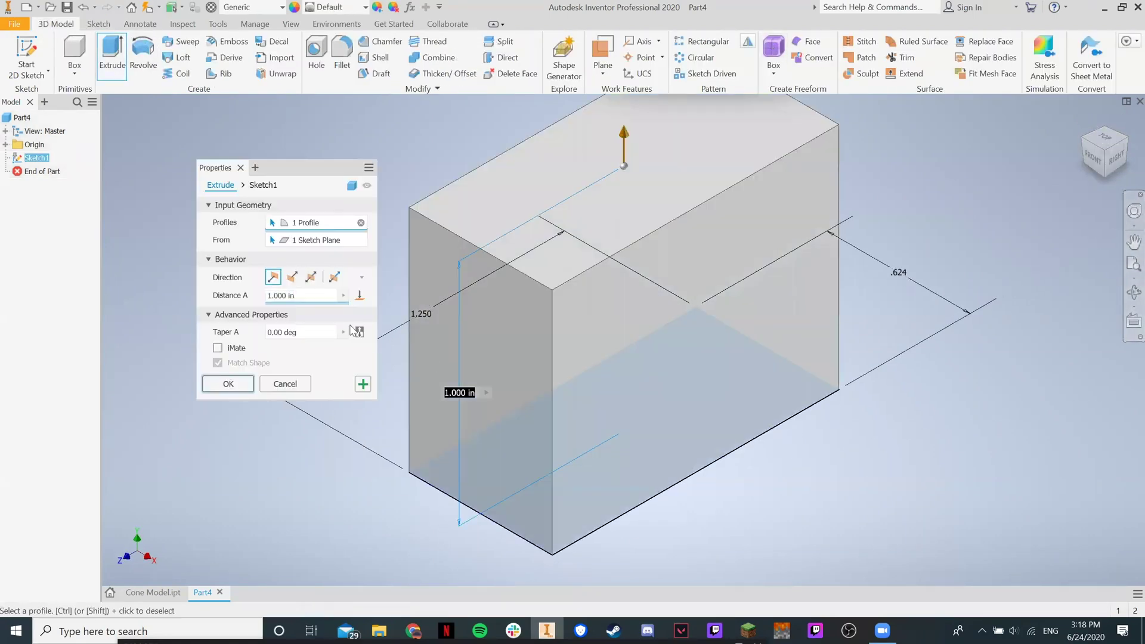
{"action": "left_click", "coordinate": [284, 295]}
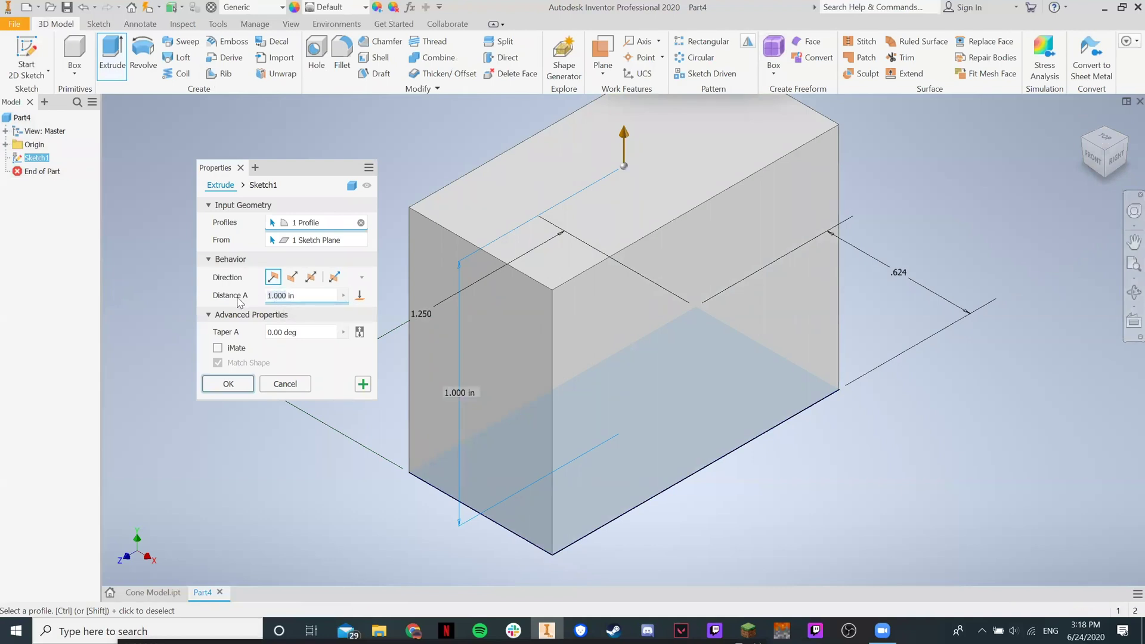
{"action": "type", "text": ".375"}
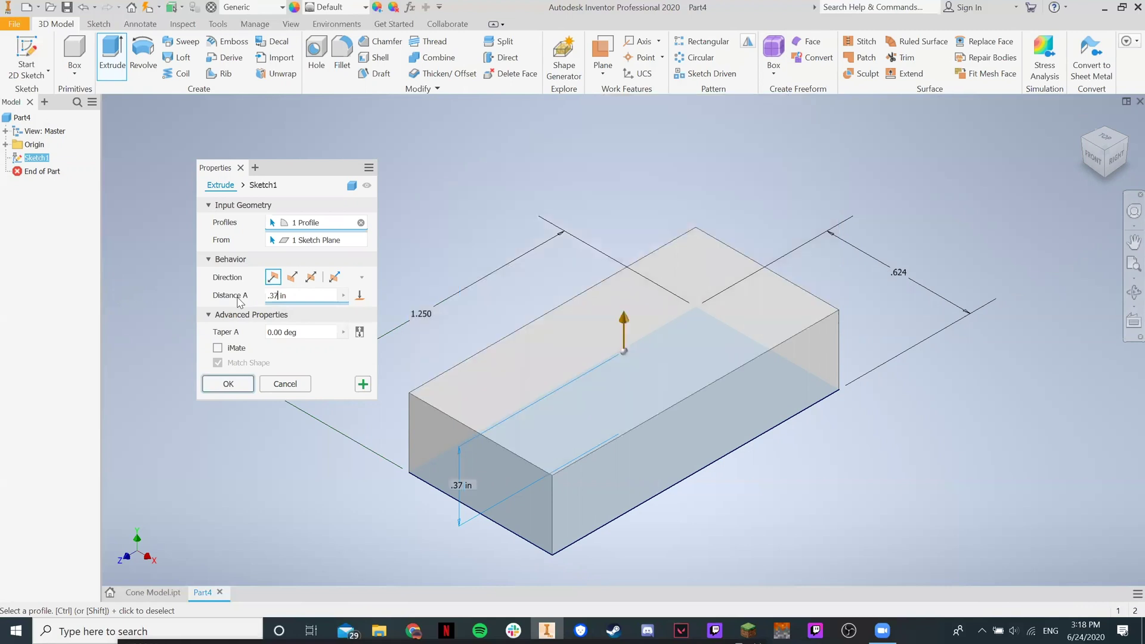
{"action": "left_click", "coordinate": [222, 387]}
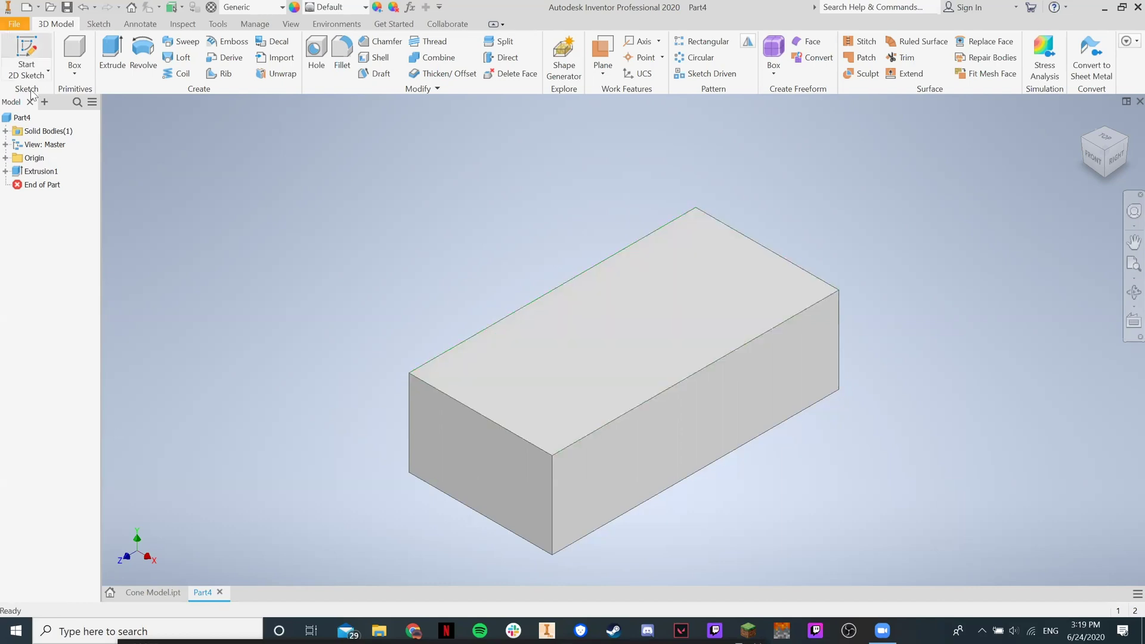
- Start a sketch on the block's top face and show the Lego Brick Challenge slide full screen in Google Slides
{"action": "left_click", "coordinate": [26, 55]}
{"action": "left_click", "coordinate": [521, 360]}
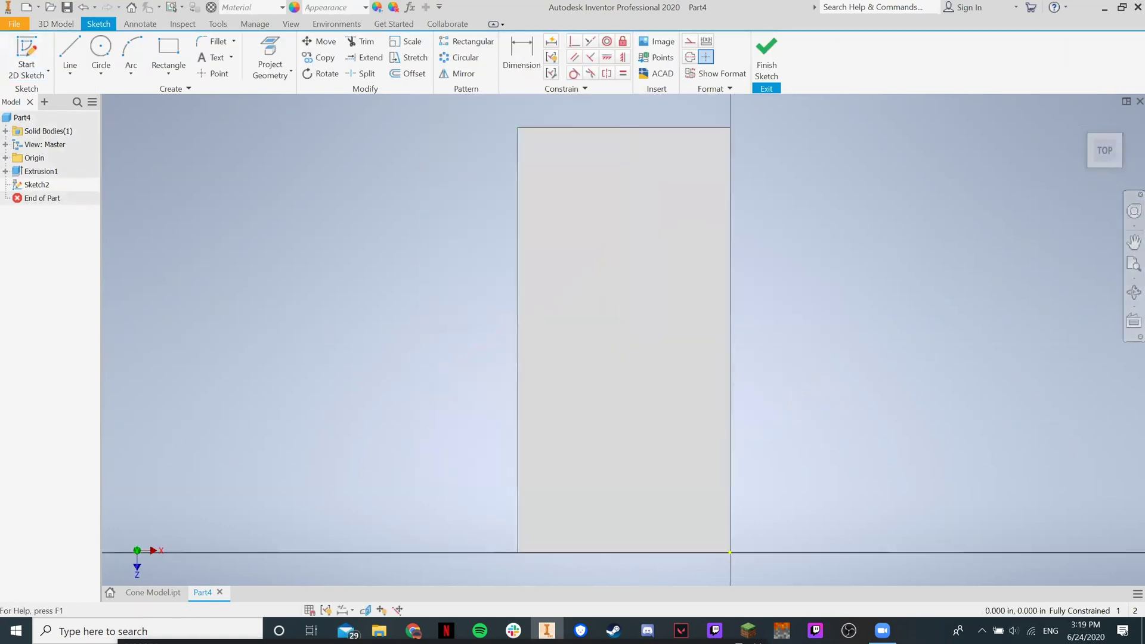
{"action": "left_click", "coordinate": [413, 630]}
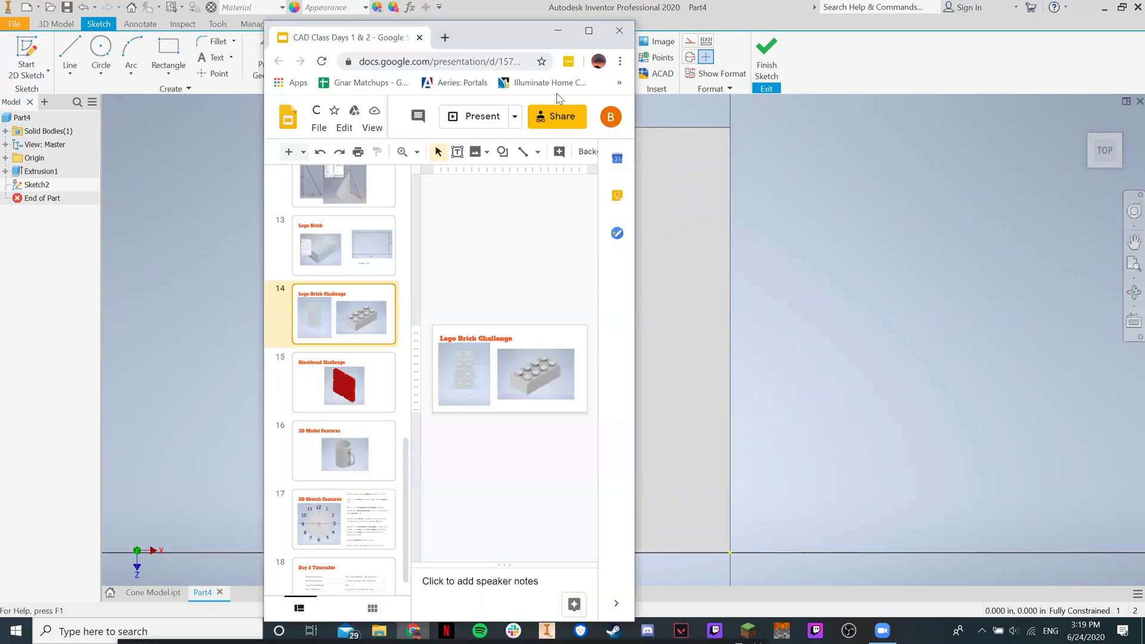
{"action": "left_click", "coordinate": [477, 117]}
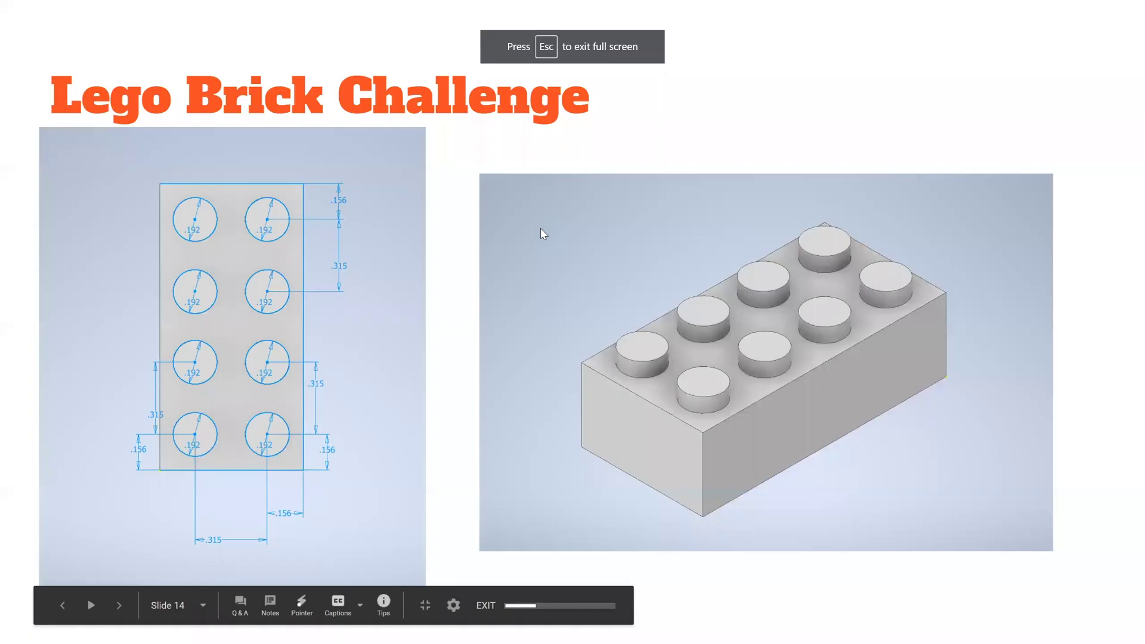
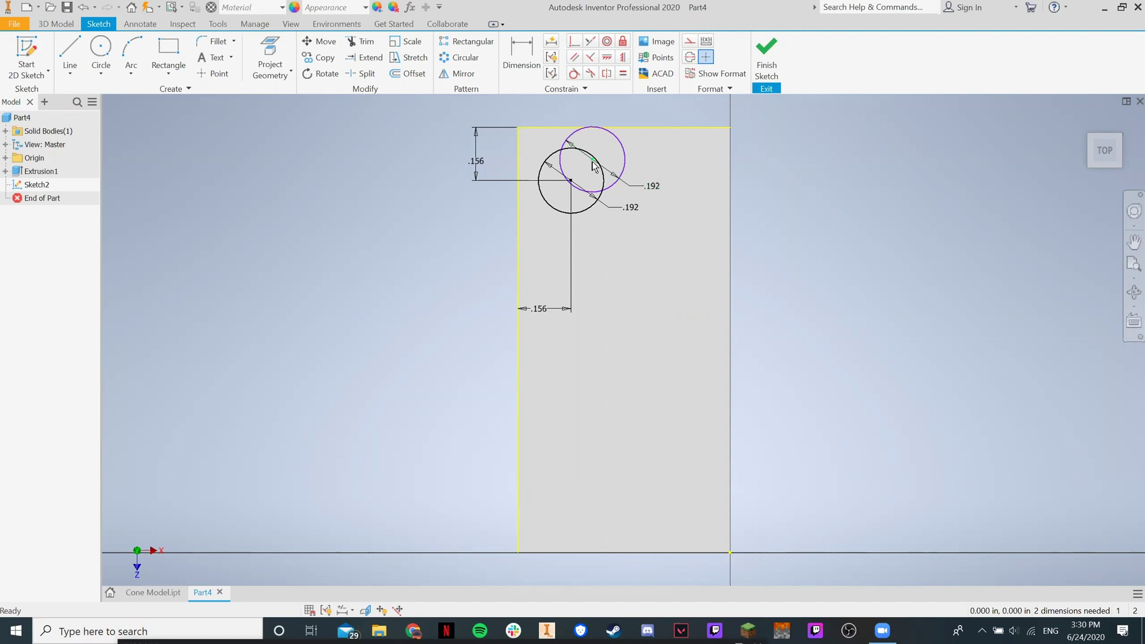
- Delete the unpositioned 0.192 in circle that overlaps the dimensioned stud circle
{"action": "left_click", "coordinate": [623, 154]}
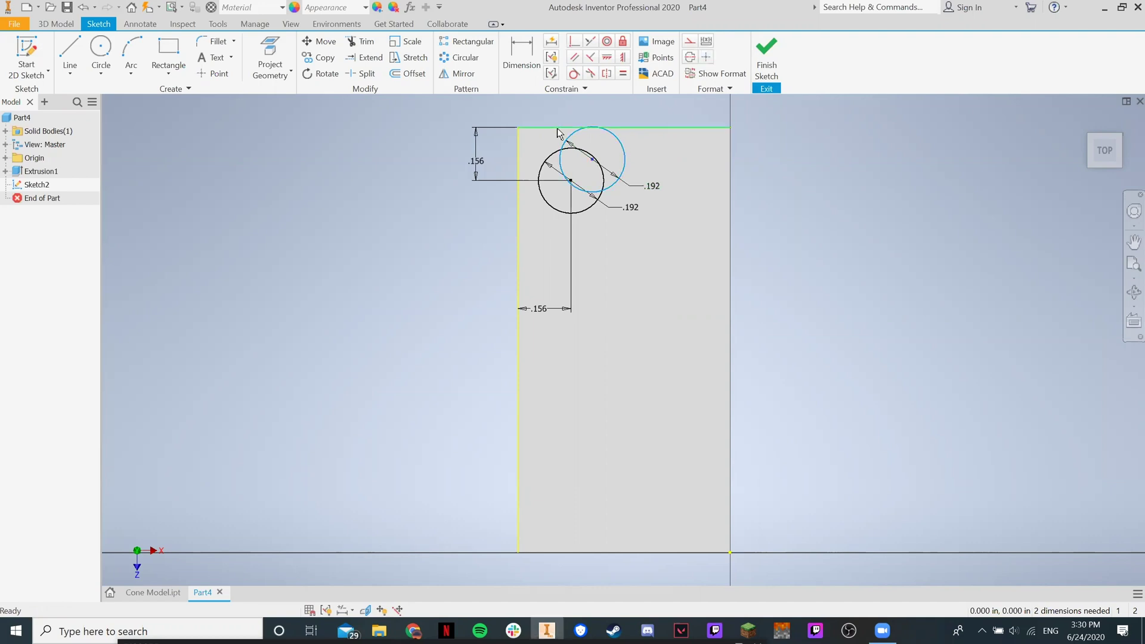
{"action": "key", "text": "Delete"}
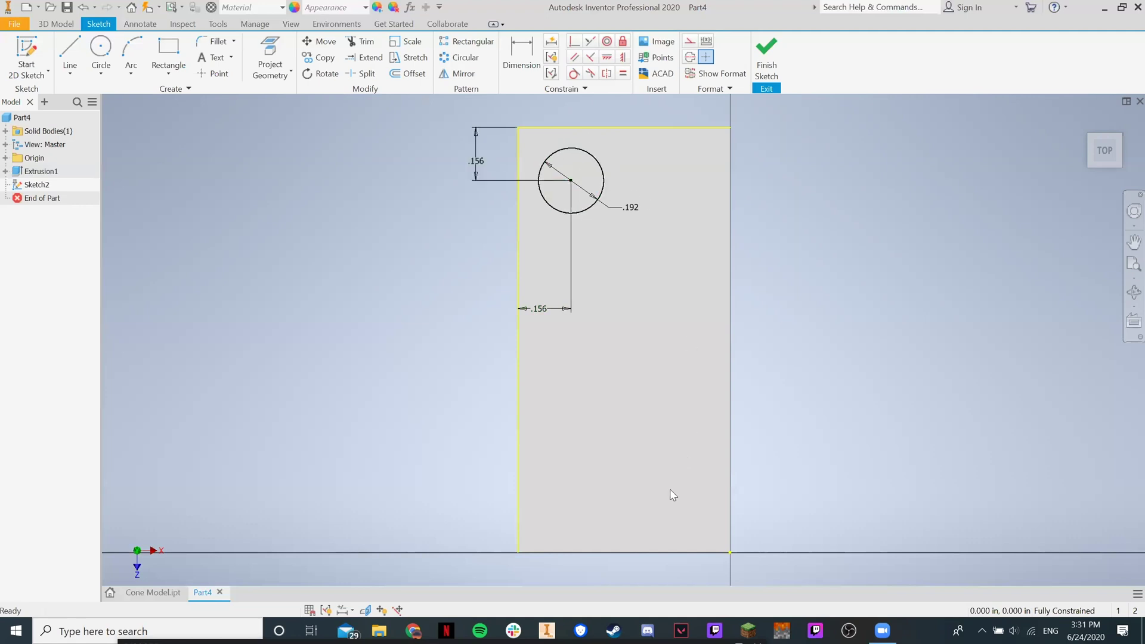
- Start a rectangular pattern of the 0.192 in circle along the block's short edge, two instances spaced 0.315 in toward the block's inside
{"action": "left_click", "coordinate": [462, 43]}
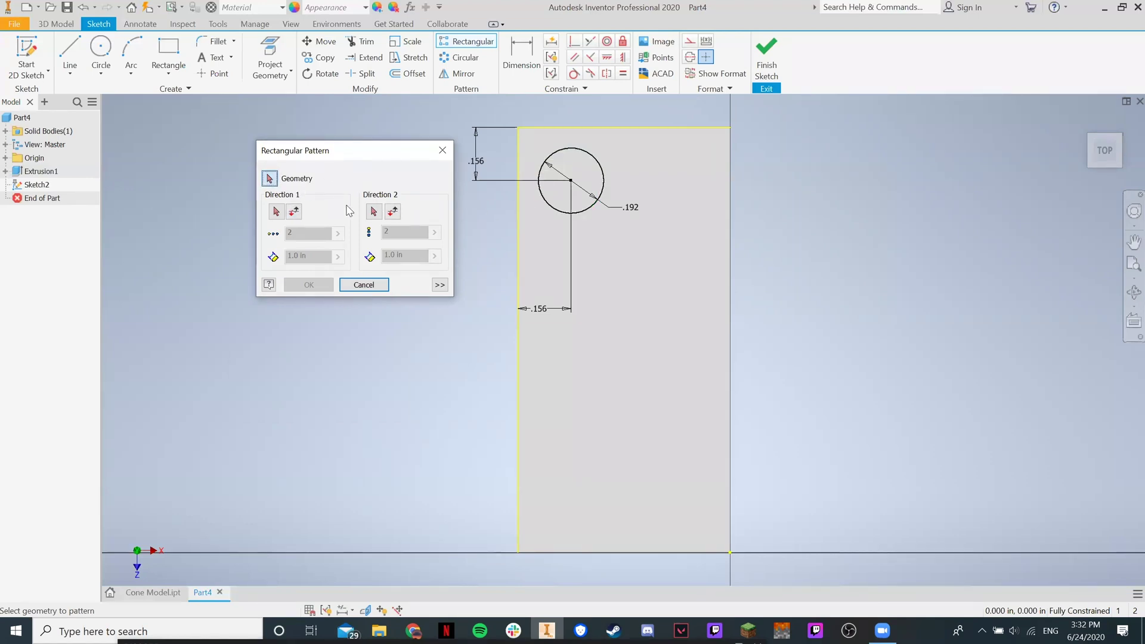
{"action": "left_click_drag", "start_coordinate": [525, 134], "coordinate": [637, 224]}
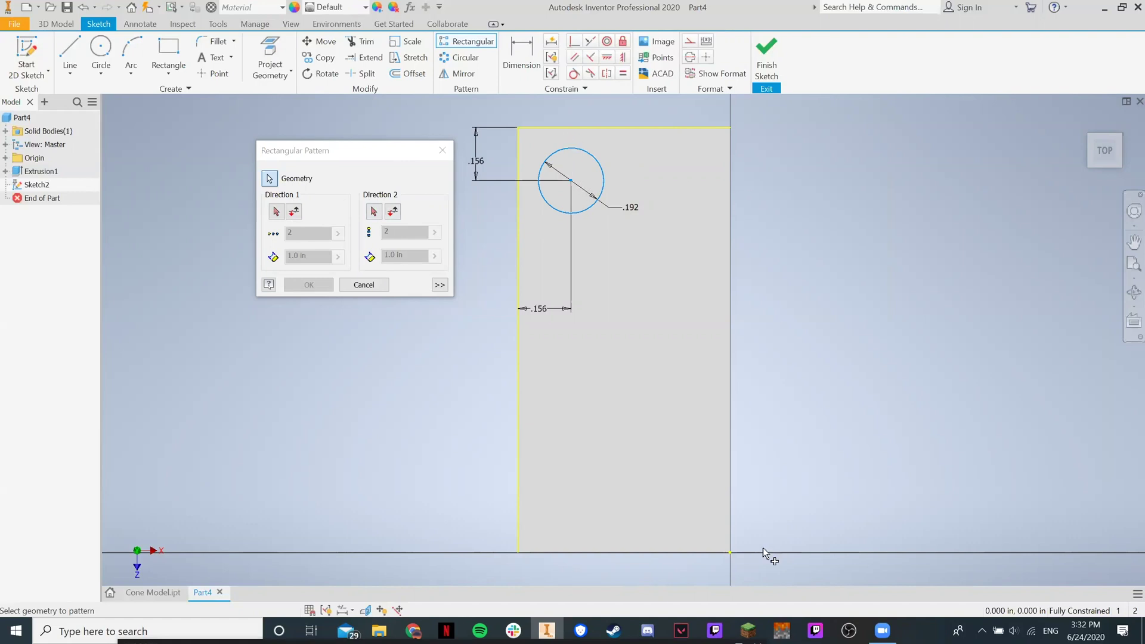
{"action": "left_click", "coordinate": [276, 216]}
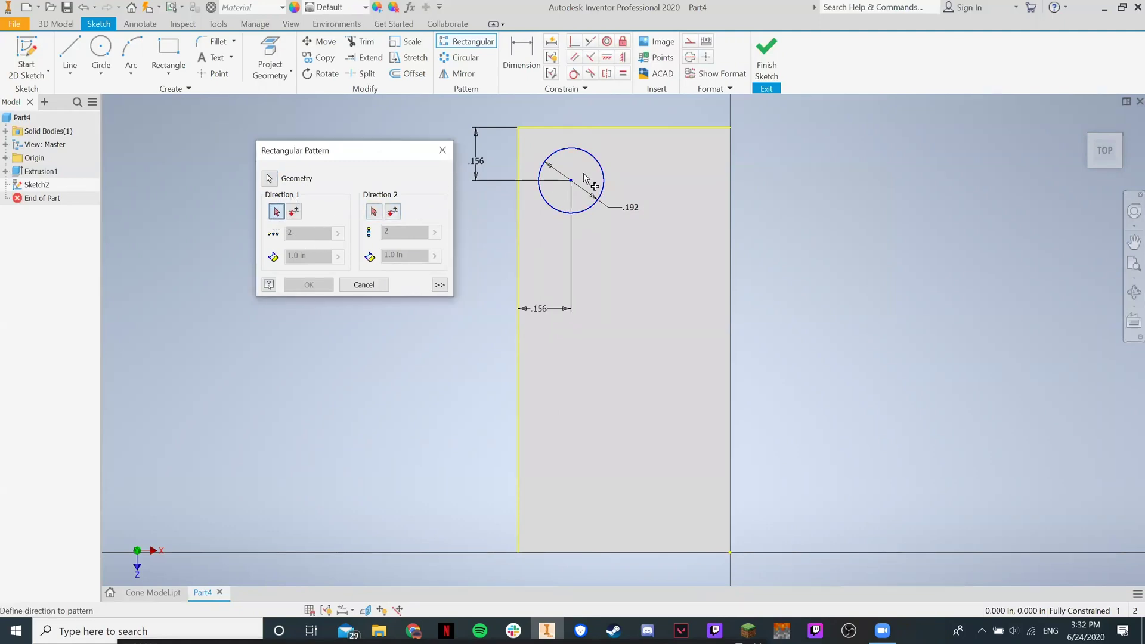
{"action": "left_click", "coordinate": [625, 129]}
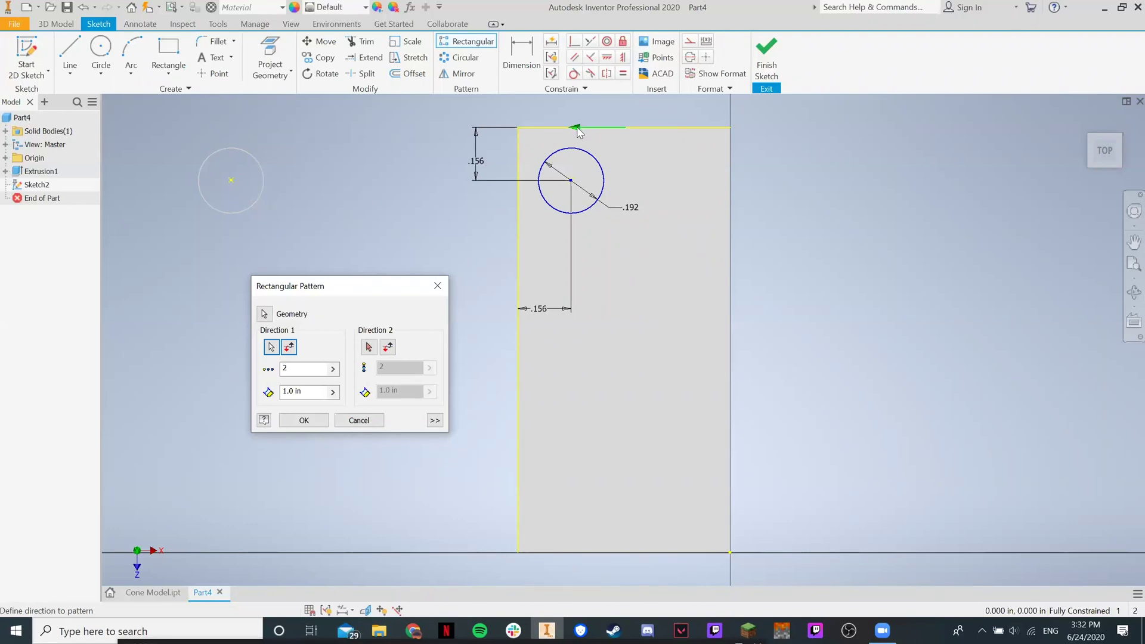
{"action": "left_click", "coordinate": [290, 349]}
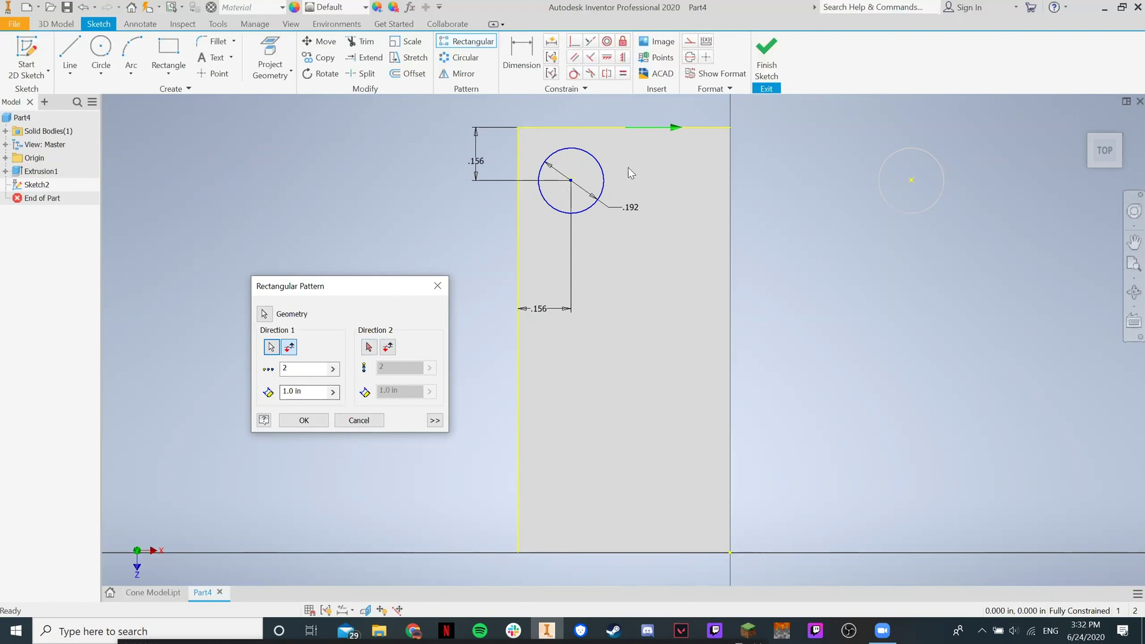
{"action": "left_click", "coordinate": [306, 391]}
{"action": "left_click", "coordinate": [306, 389]}
{"action": "left_click_drag", "start_coordinate": [306, 389], "coordinate": [267, 388]}
{"action": "key", "text": "BackSpace"}
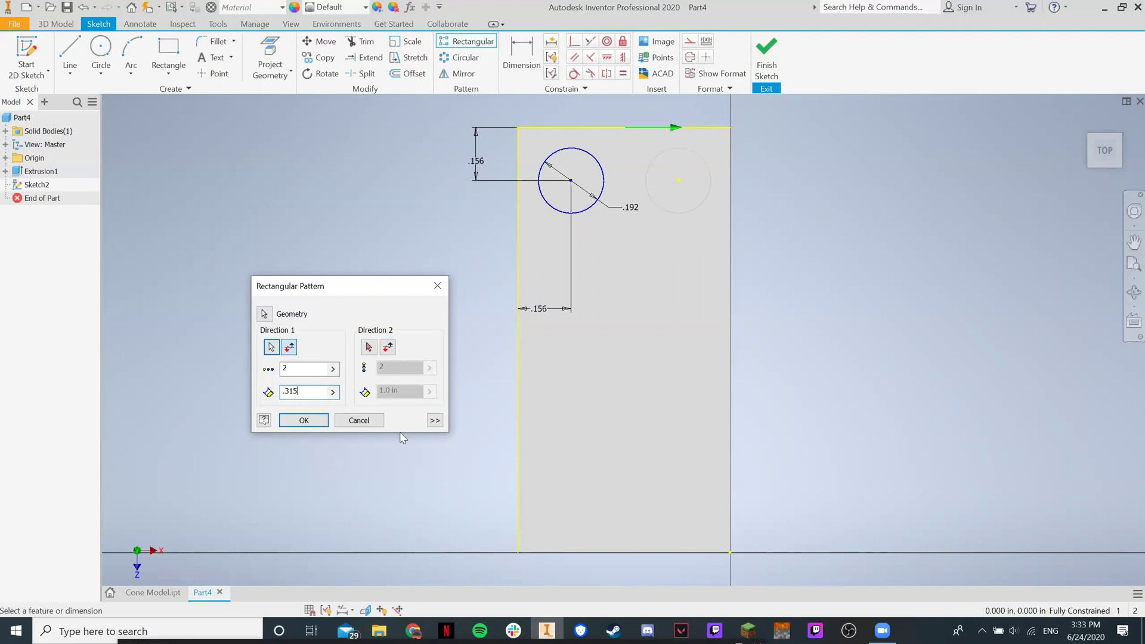
- Add the block's long edge as the pattern's second direction with a spacing of 0.315 in
{"action": "left_click", "coordinate": [369, 347]}
{"action": "left_click", "coordinate": [517, 280]}
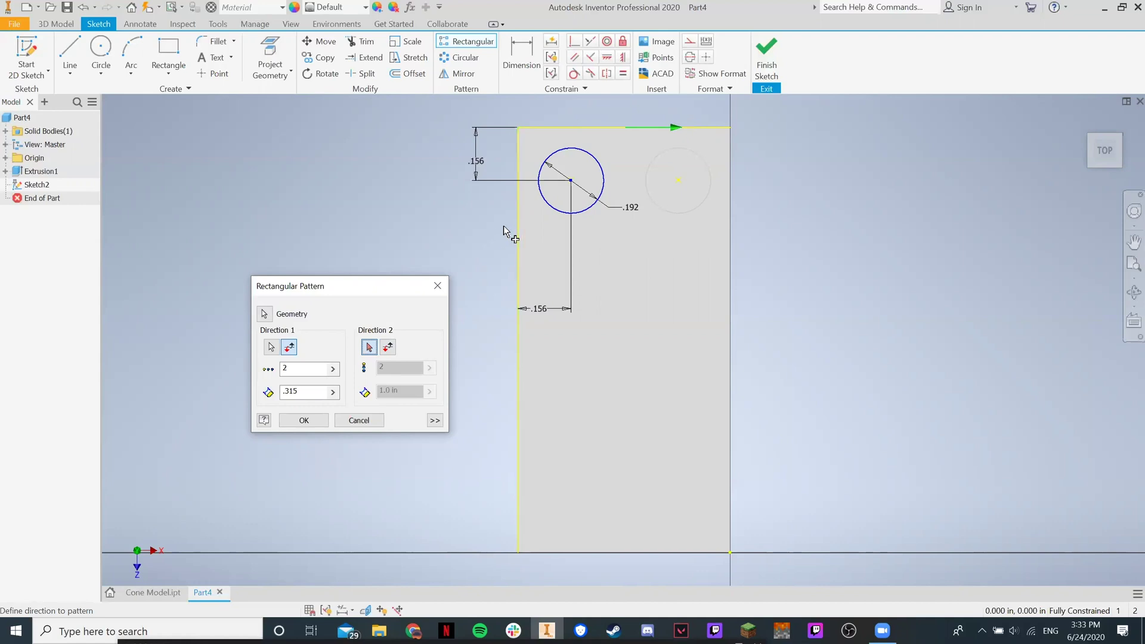
{"action": "left_click", "coordinate": [518, 281]}
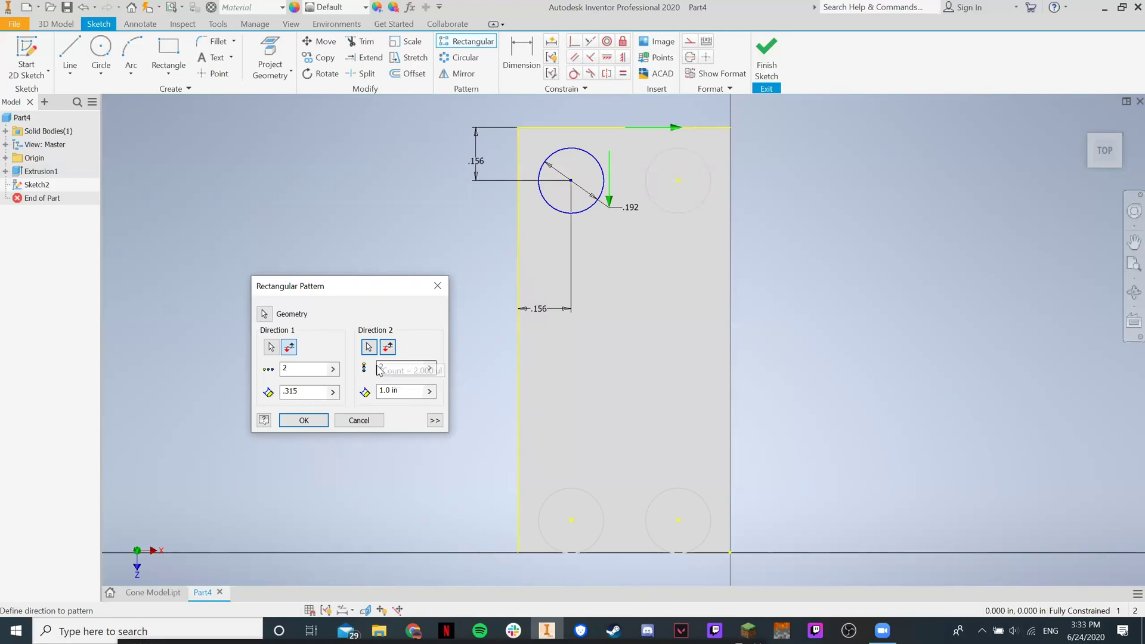
{"action": "left_click", "coordinate": [403, 389]}
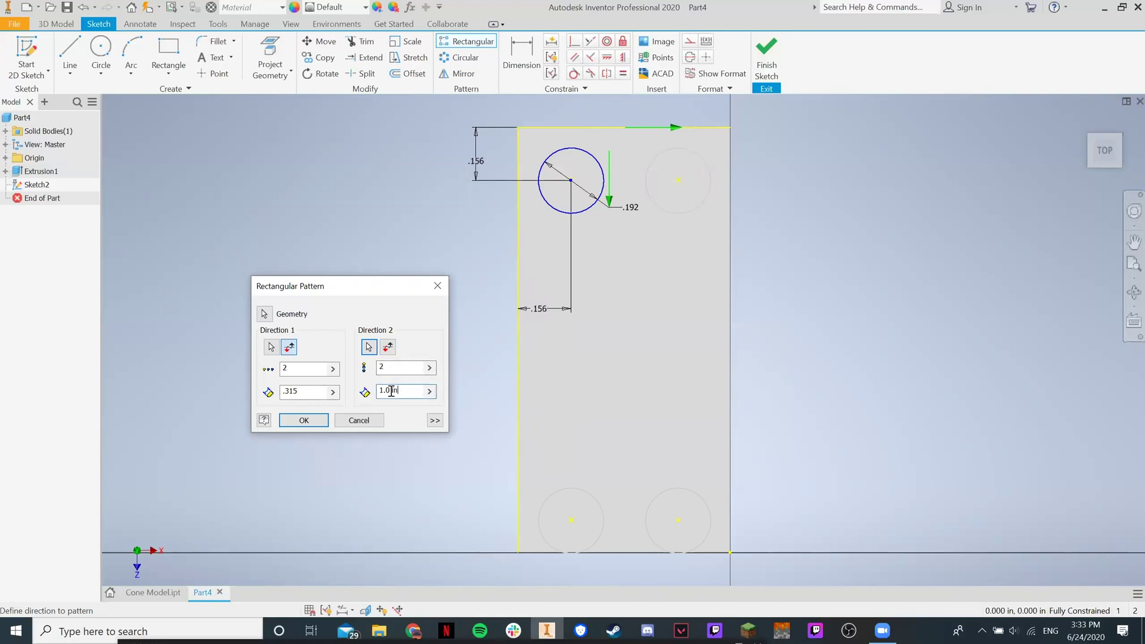
{"action": "left_click_drag", "start_coordinate": [402, 391], "coordinate": [369, 391]}
{"action": "type", "text": ".315"}
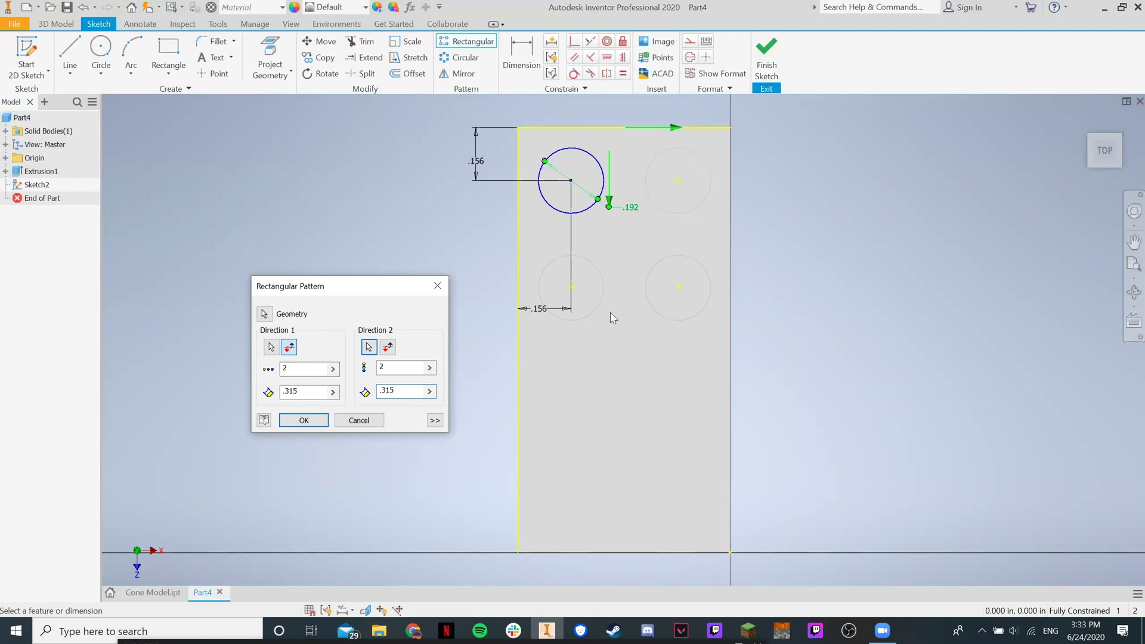
- Set the second direction to four instances and create the pattern of stud circles
{"action": "key", "text": "shift+Tab"}
{"action": "key", "text": "BackSpace"}
{"action": "type", "text": "8"}
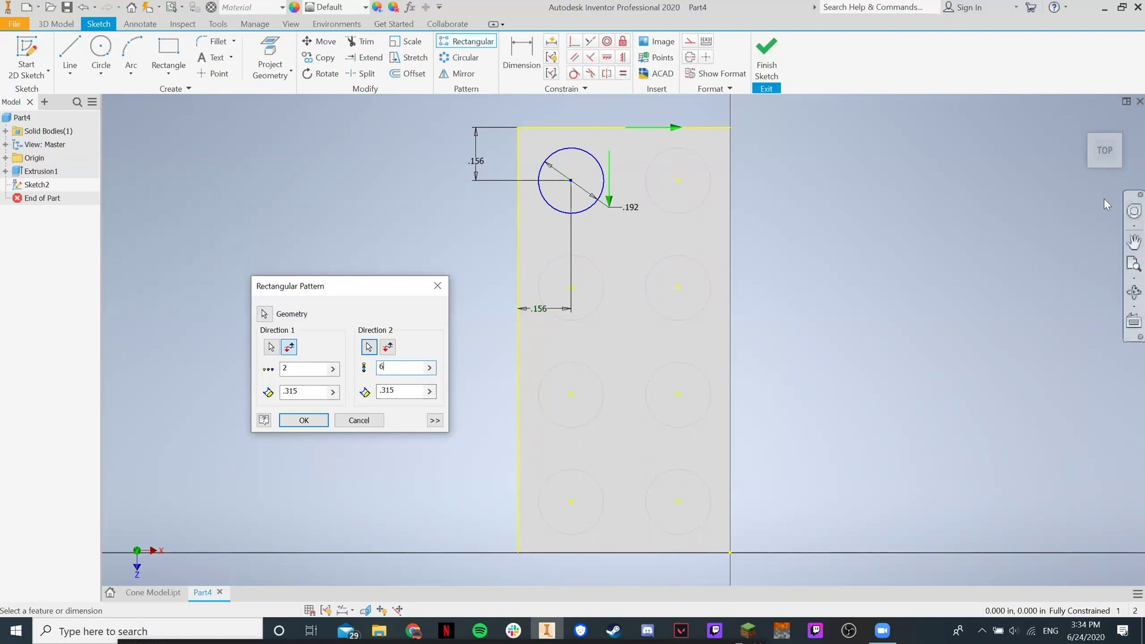
{"action": "left_click", "coordinate": [1133, 241]}
{"action": "mouse_move", "coordinate": [805, 289]}
{"action": "left_mouse_down"}
{"action": "mouse_move", "coordinate": [805, 242]}
{"action": "mouse_move", "coordinate": [813, 435]}
{"action": "mouse_move", "coordinate": [794, 536]}
{"action": "left_mouse_up"}
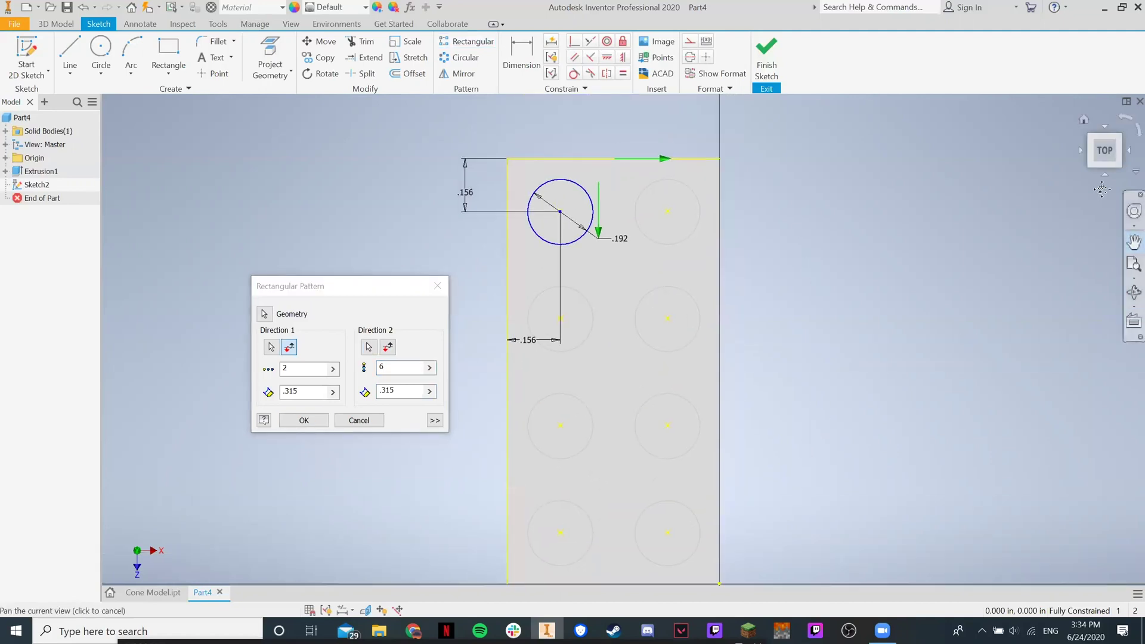
{"action": "left_click", "coordinate": [397, 368]}
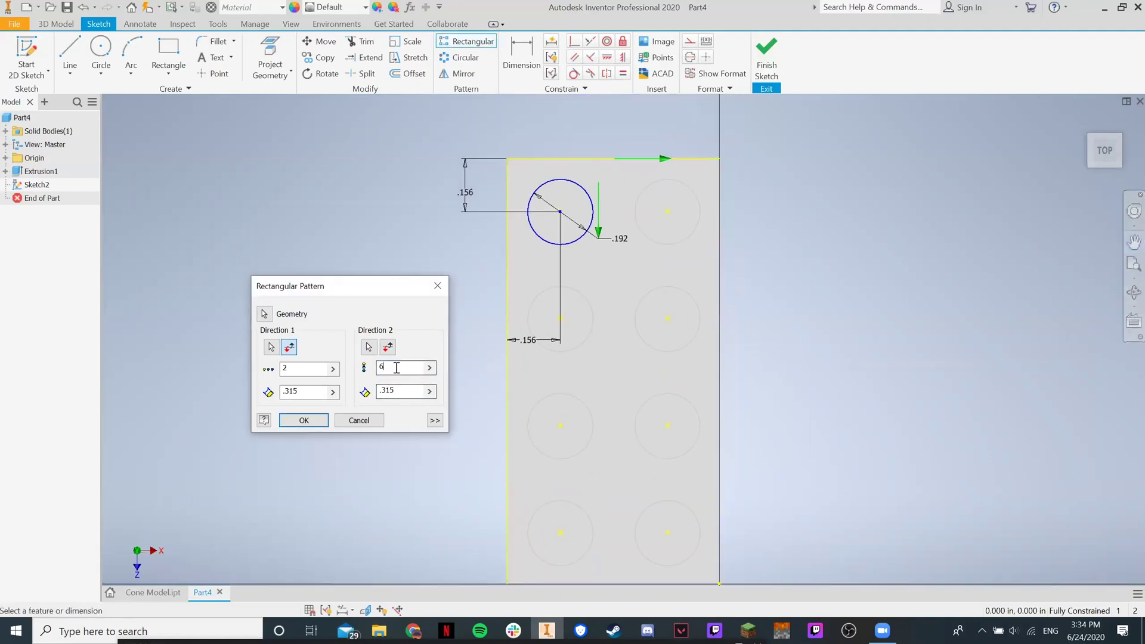
{"action": "type", "text": "3"}
{"action": "left_click", "coordinate": [302, 421]}
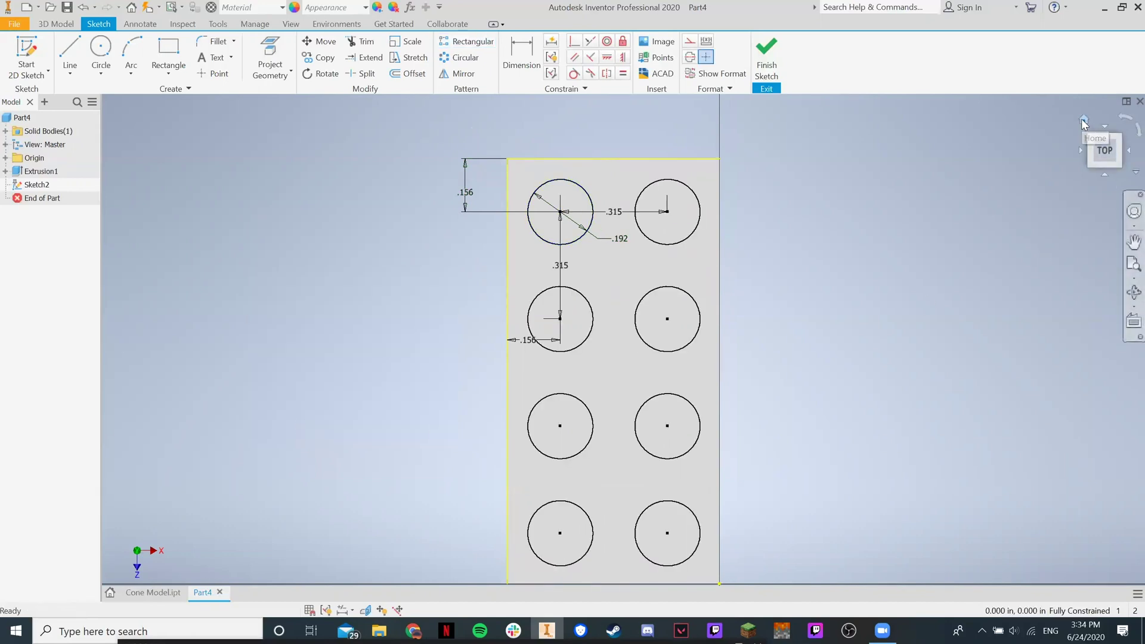
- Finish the sketch and extrude all eight stud circles 0.09 in upward from the block's top face
{"action": "left_click", "coordinate": [1084, 121]}
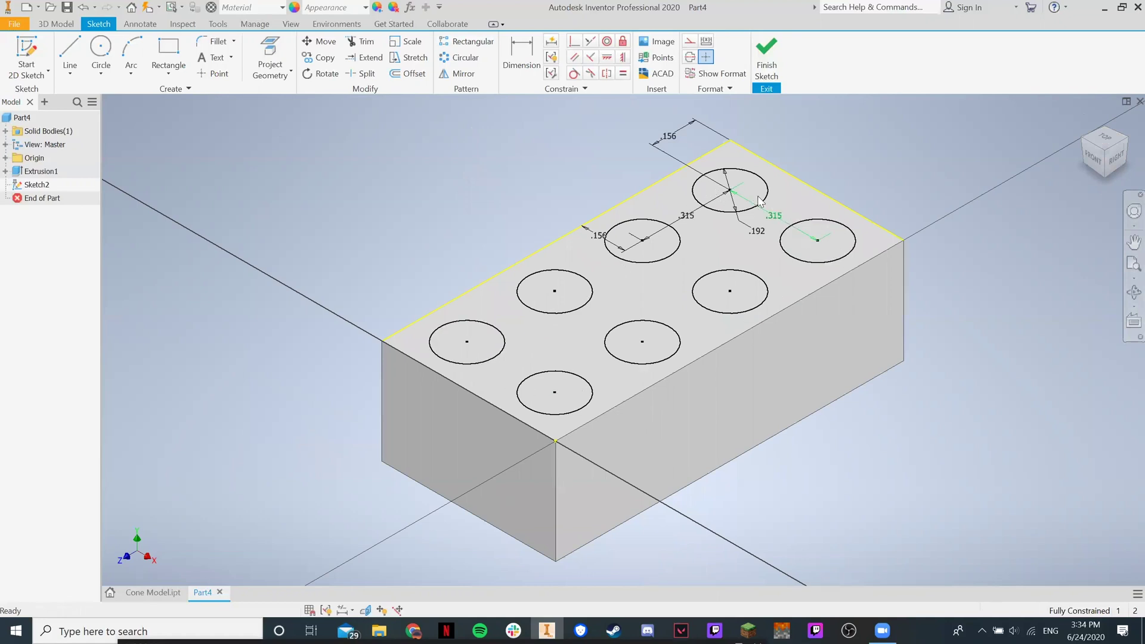
{"action": "left_click", "coordinate": [758, 62]}
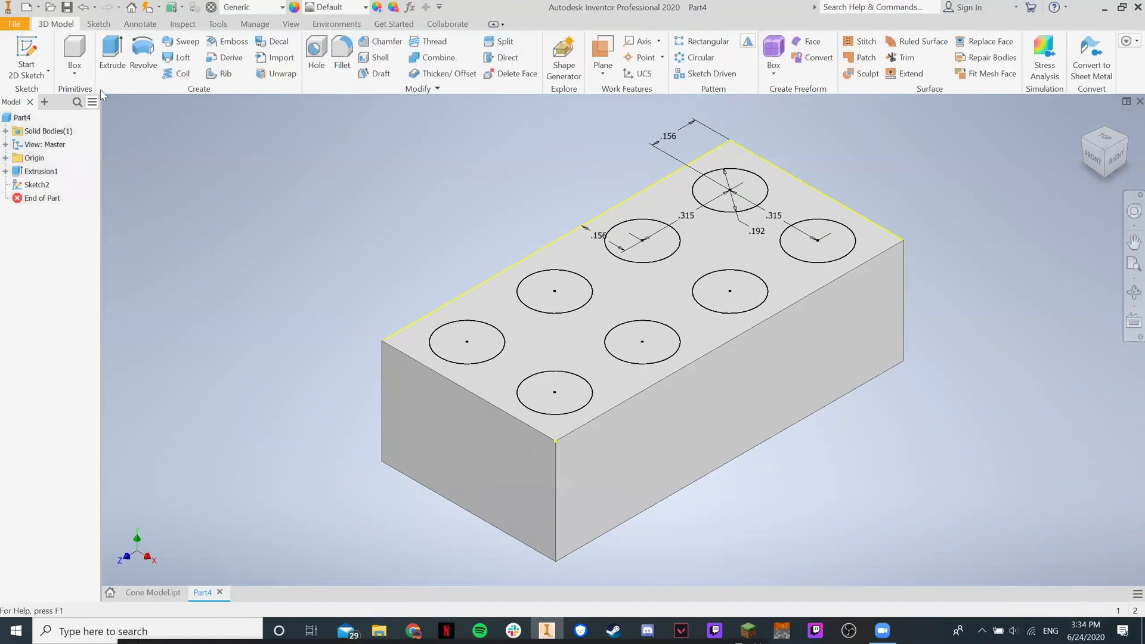
{"action": "left_click", "coordinate": [111, 54]}
{"action": "left_click", "coordinate": [482, 352]}
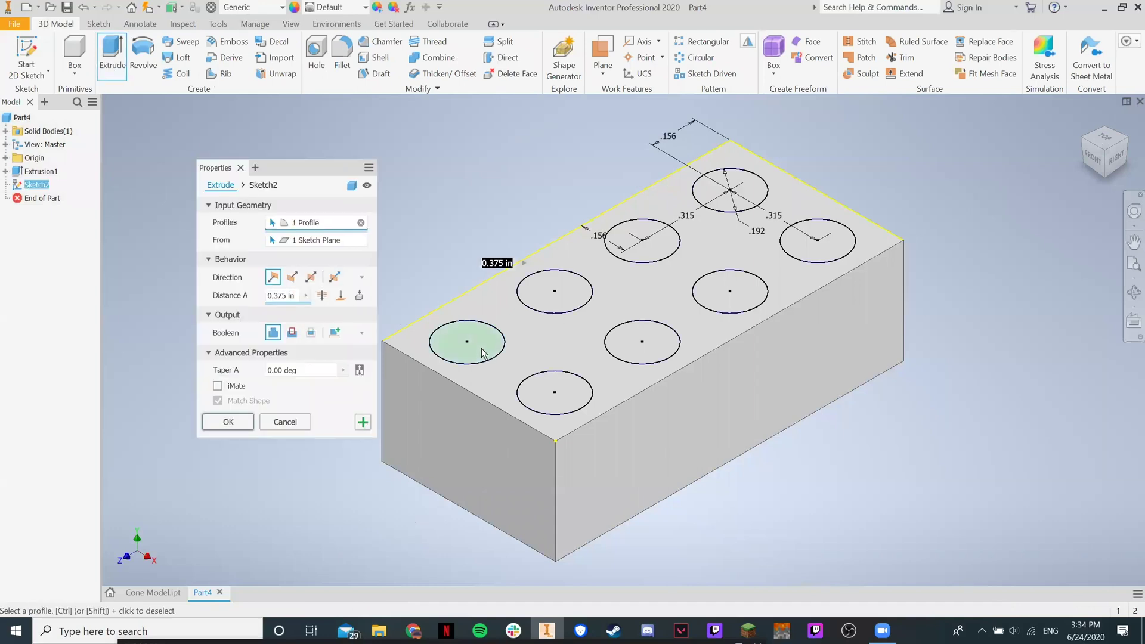
{"action": "left_click", "coordinate": [564, 297]}
{"action": "left_click", "coordinate": [679, 238]}
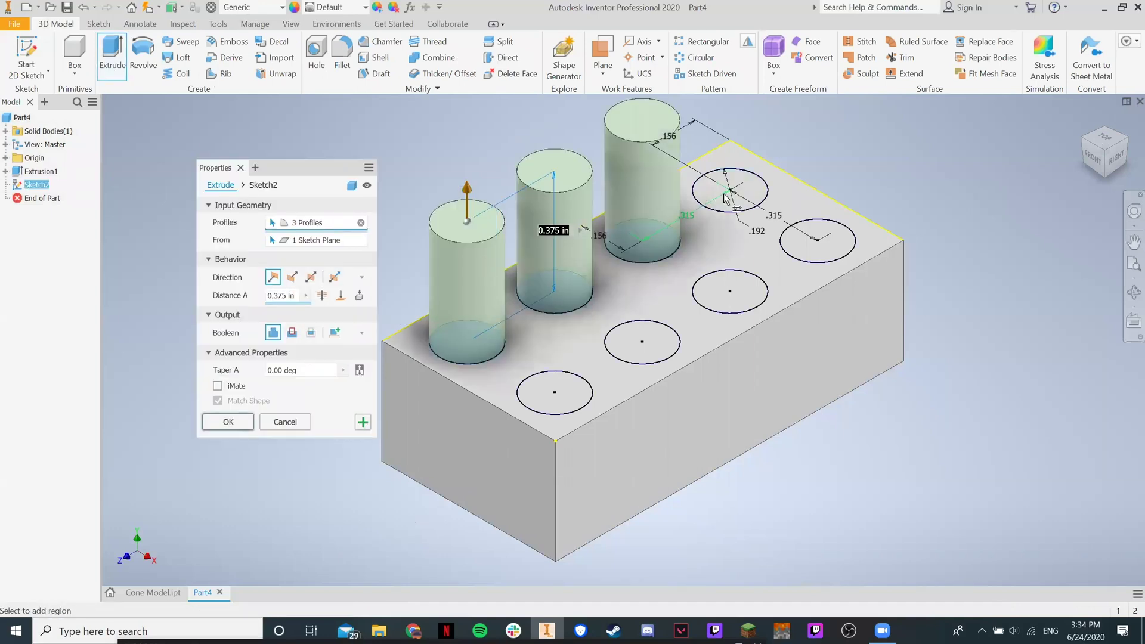
{"action": "left_click", "coordinate": [742, 204]}
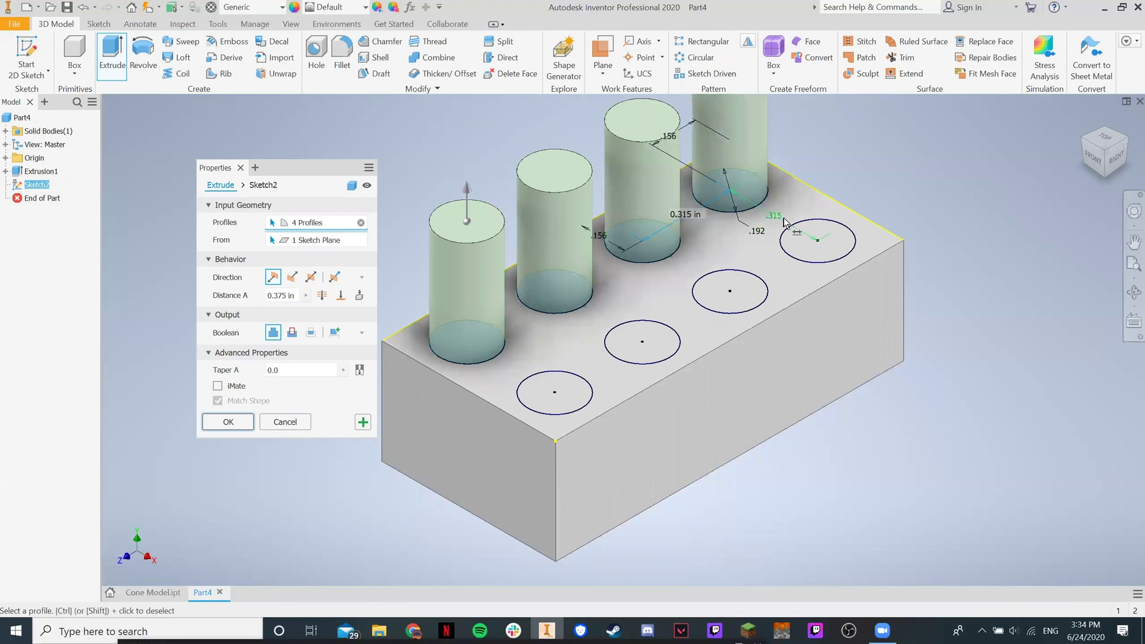
{"action": "left_click", "coordinate": [818, 256]}
{"action": "left_click", "coordinate": [755, 296]}
{"action": "left_click", "coordinate": [653, 349]}
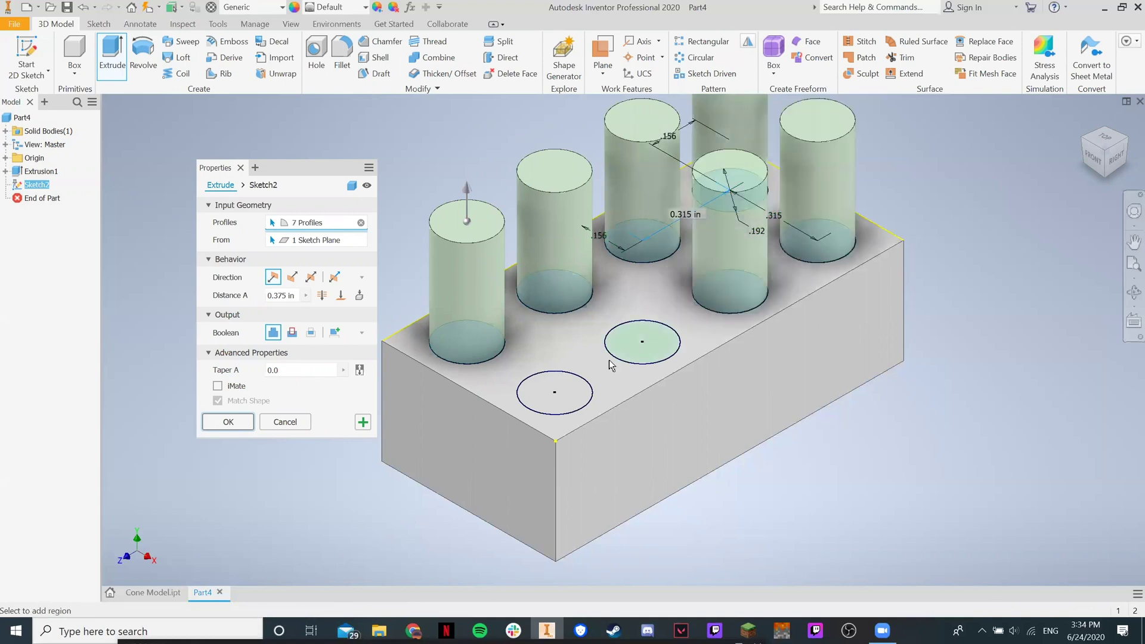
{"action": "left_click", "coordinate": [552, 396]}
{"action": "left_click", "coordinate": [290, 297]}
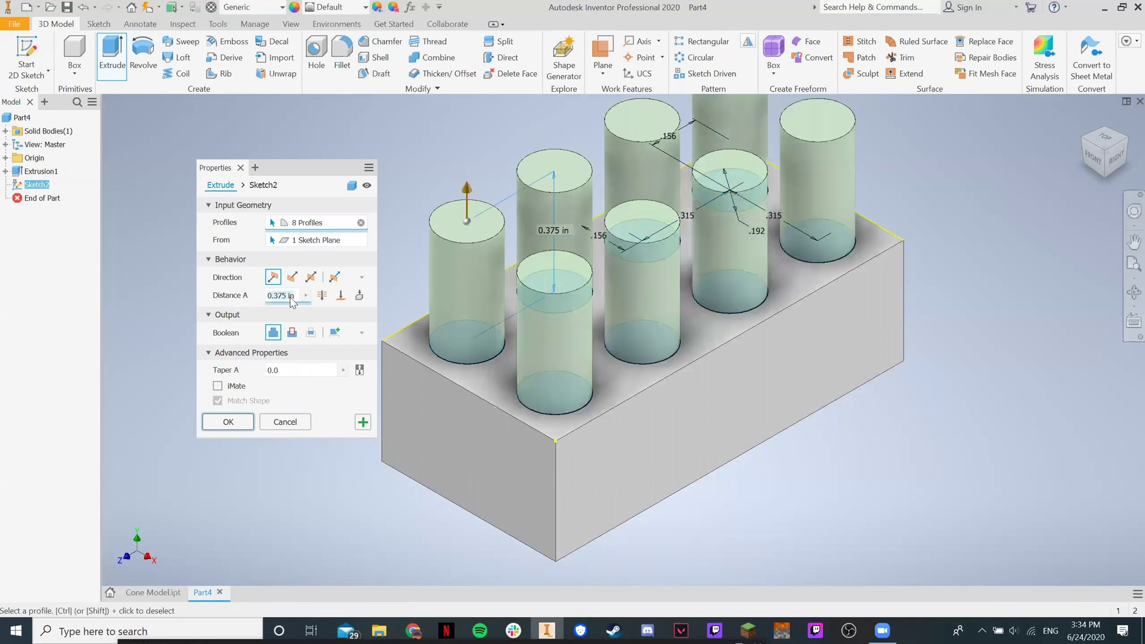
{"action": "type", "text": ".09"}
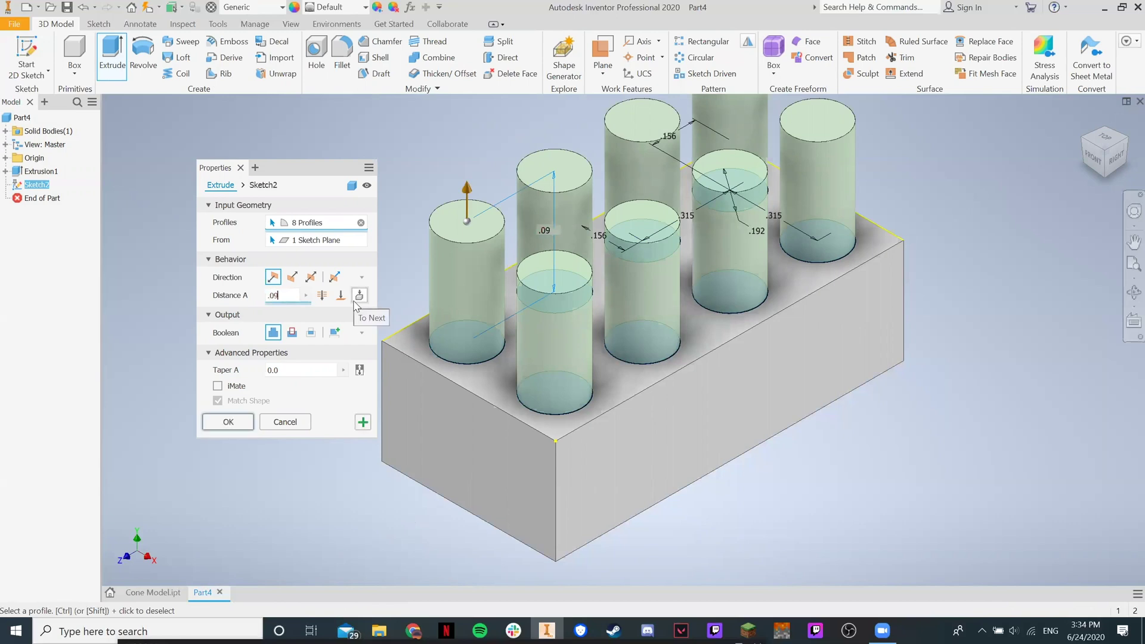
{"action": "left_click", "coordinate": [241, 422]}
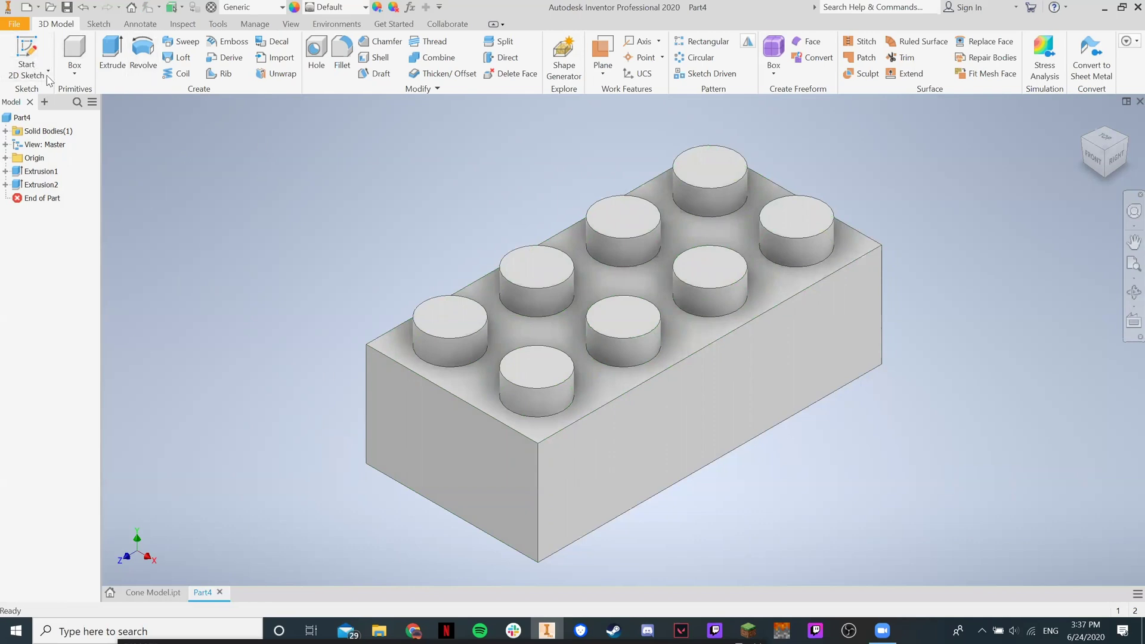
- Create a new part and start a sketch on its vertical YZ plane
{"action": "left_click", "coordinate": [17, 25]}
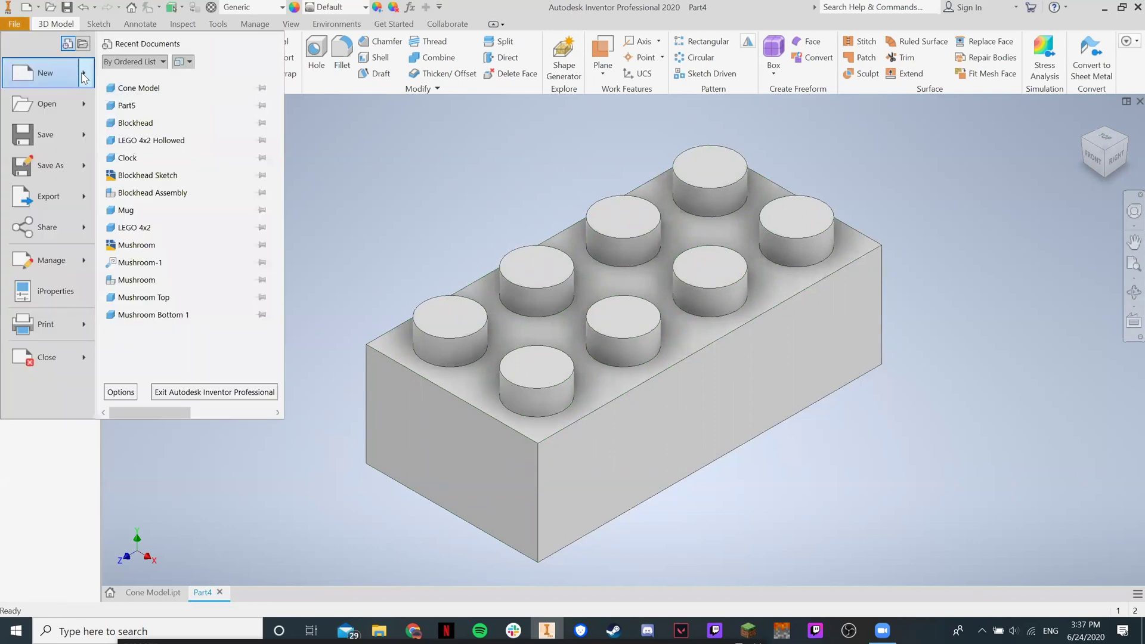
{"action": "mouse_move", "coordinate": [82, 84]}
{"action": "left_click", "coordinate": [153, 185]}
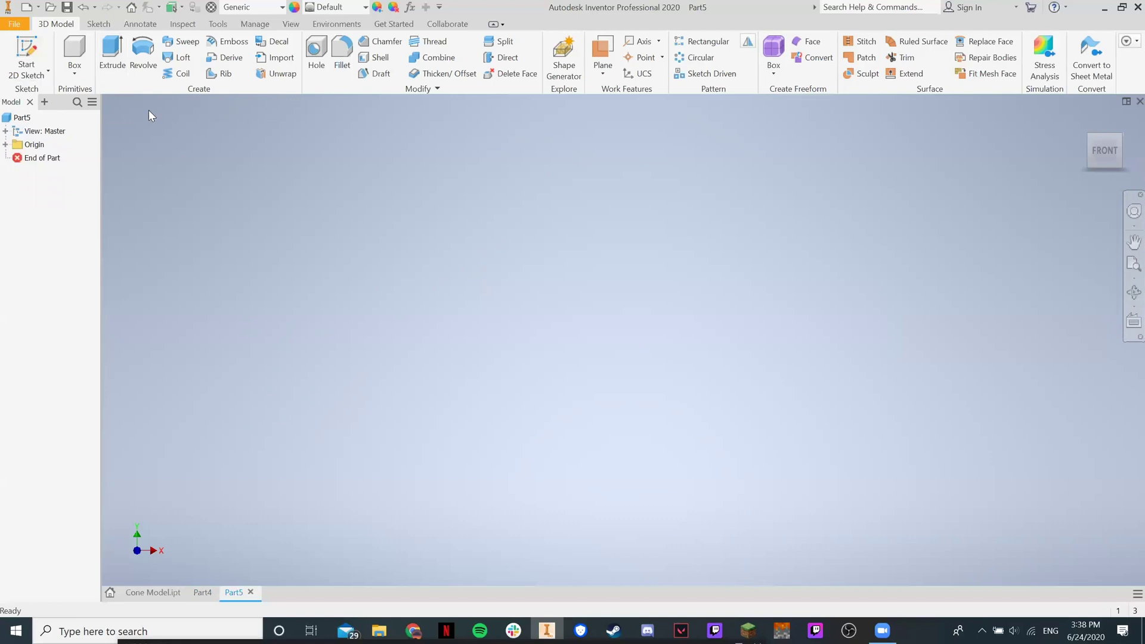
{"action": "left_click", "coordinate": [26, 47]}
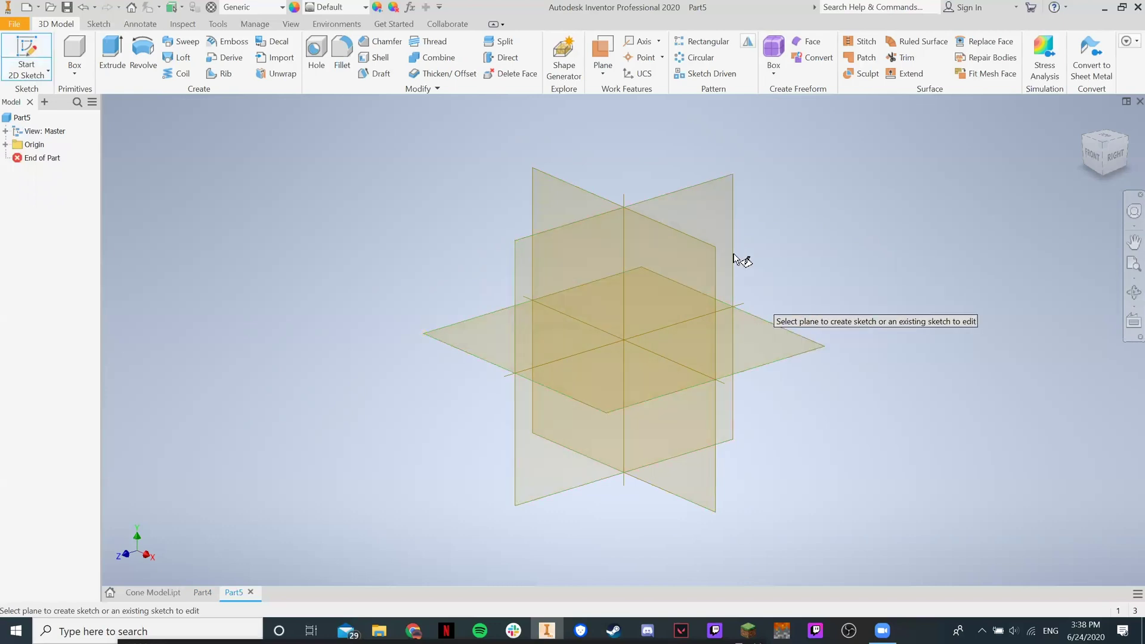
{"action": "left_click", "coordinate": [717, 227]}
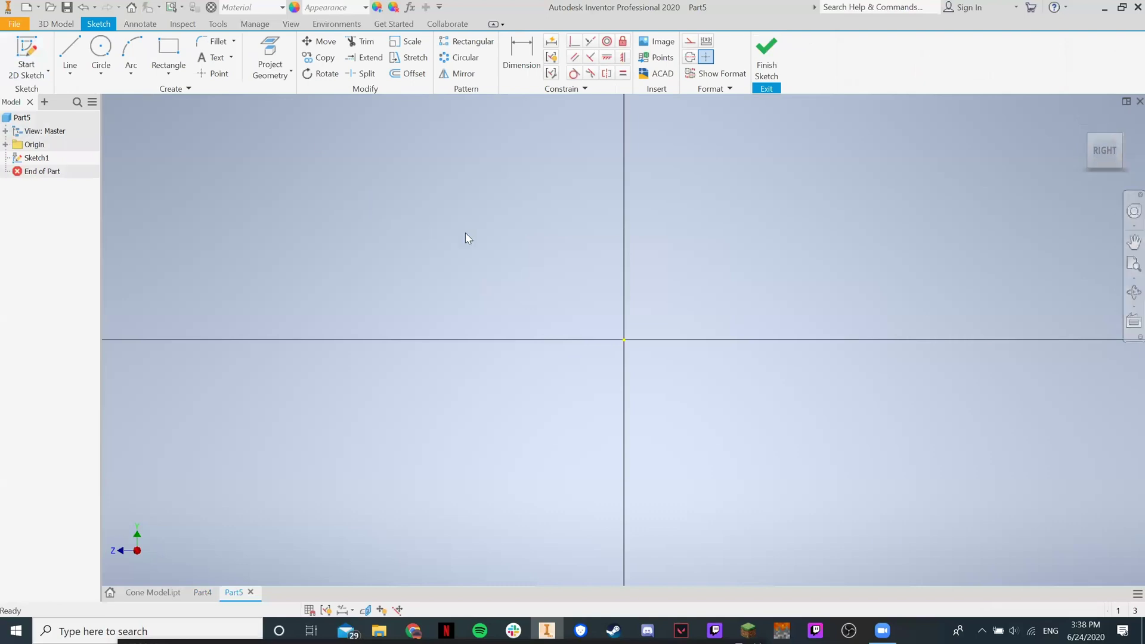
{"action": "key", "text": "ctrl+z"}
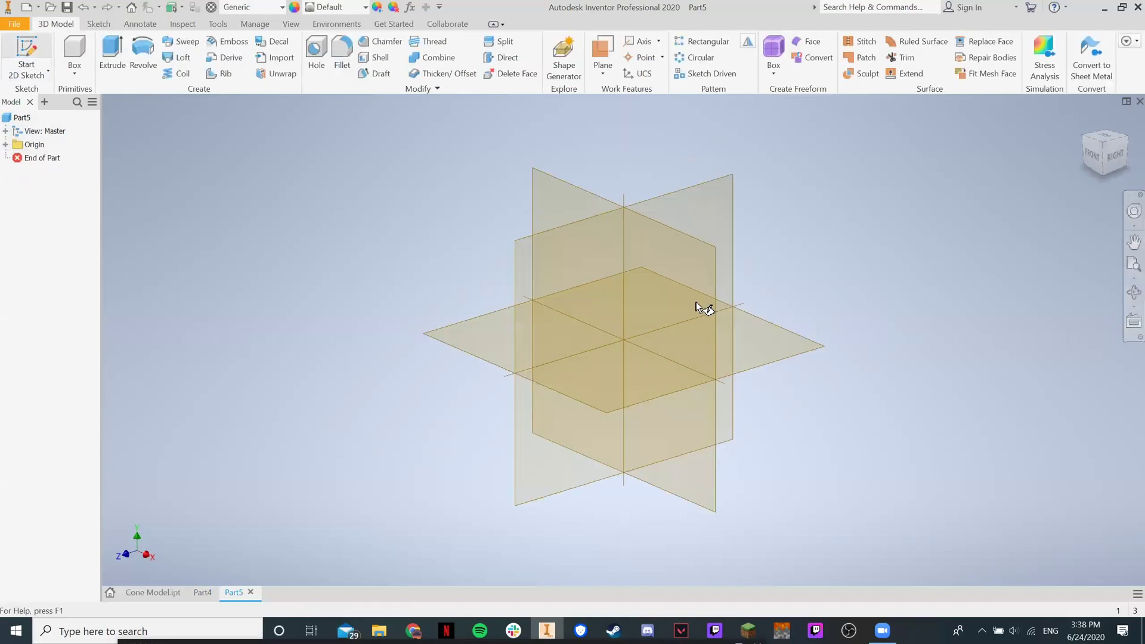
{"action": "left_click", "coordinate": [716, 215]}
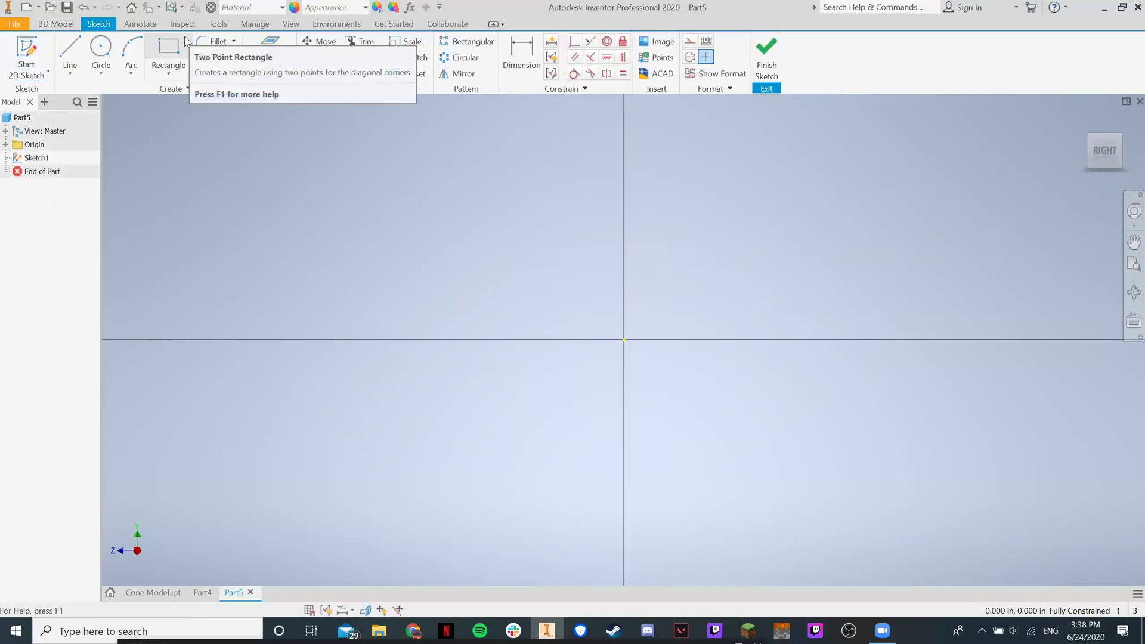
- Sketch a 6 in by 6 in square with one corner at the origin
{"action": "mouse_move", "coordinate": [1110, 153]}
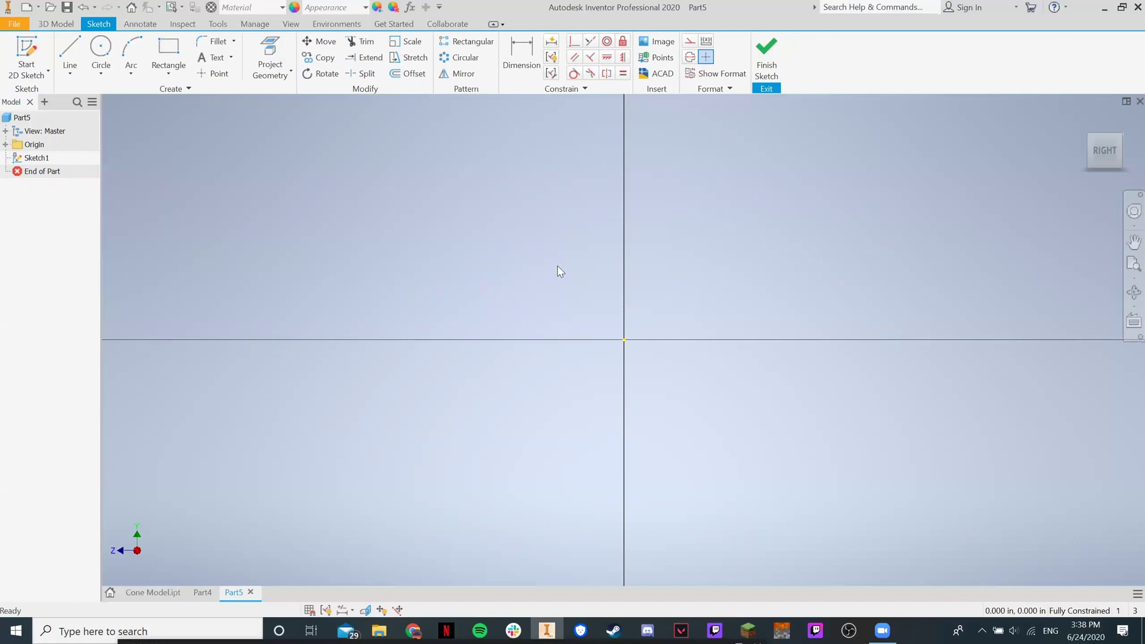
{"action": "left_click", "coordinate": [168, 56]}
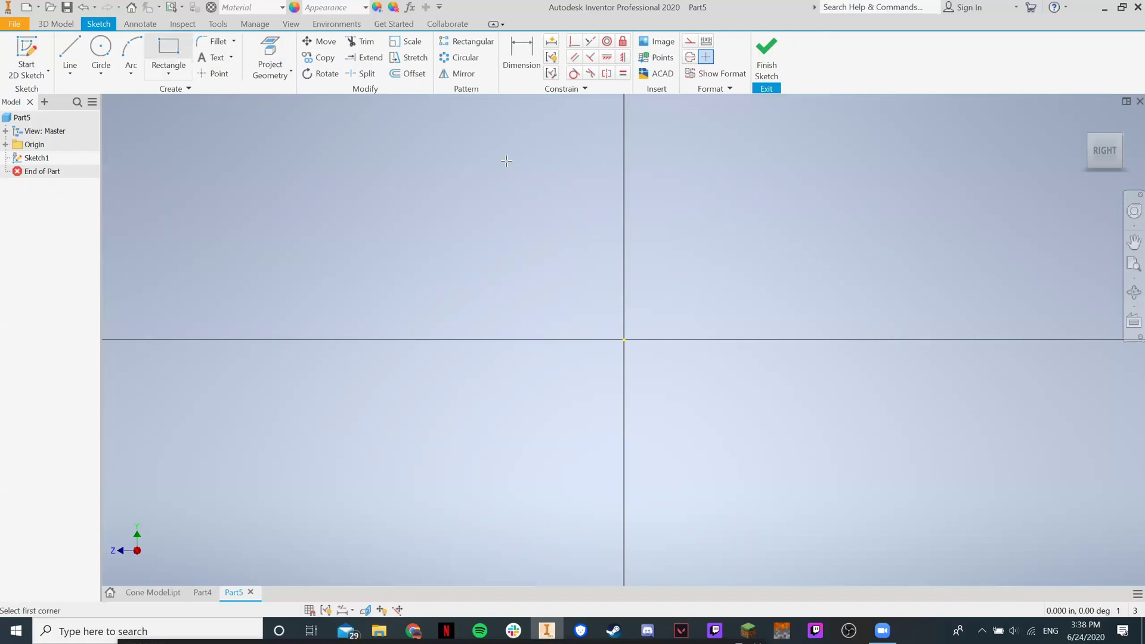
{"action": "left_click", "coordinate": [623, 341]}
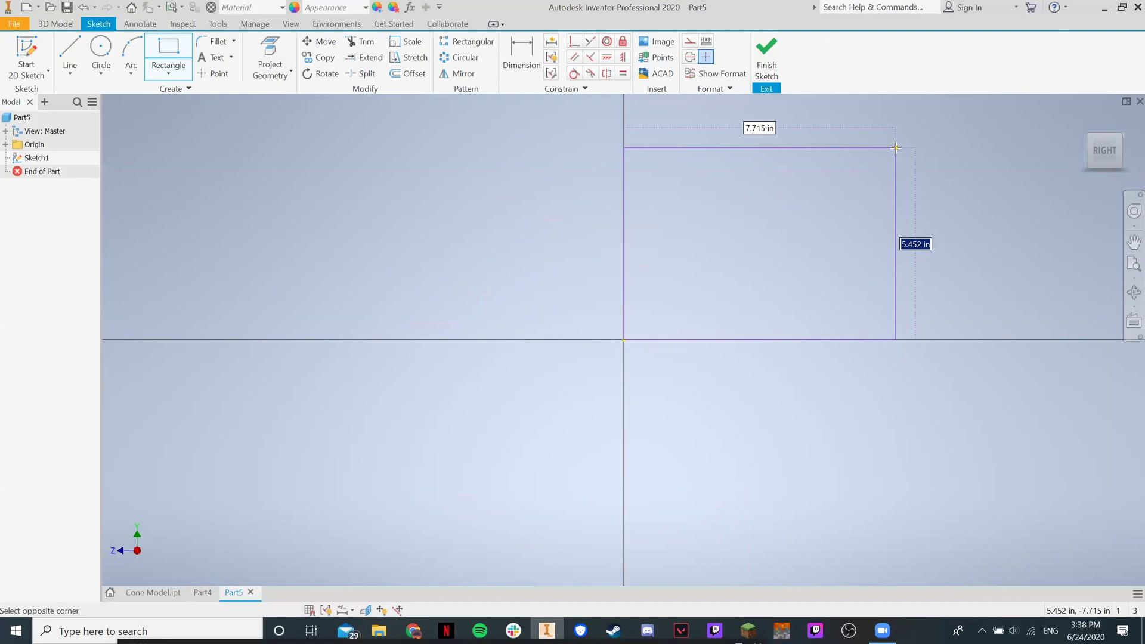
{"action": "type", "text": "6"}
{"action": "key", "text": "Tab"}
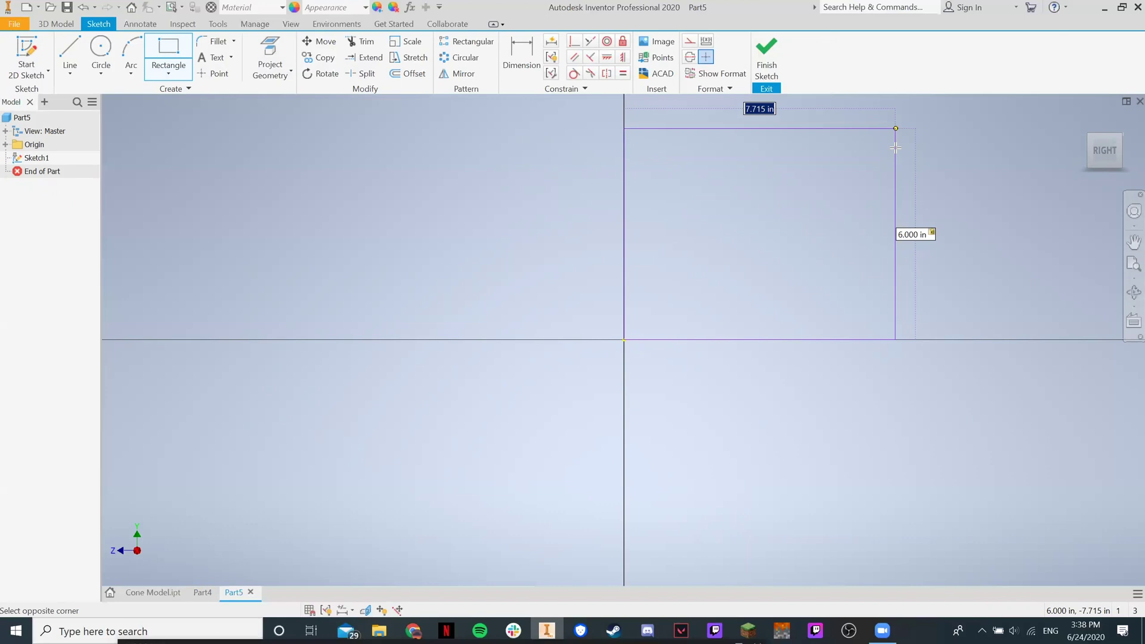
{"action": "type", "text": "6"}
{"action": "key", "text": "Return"}
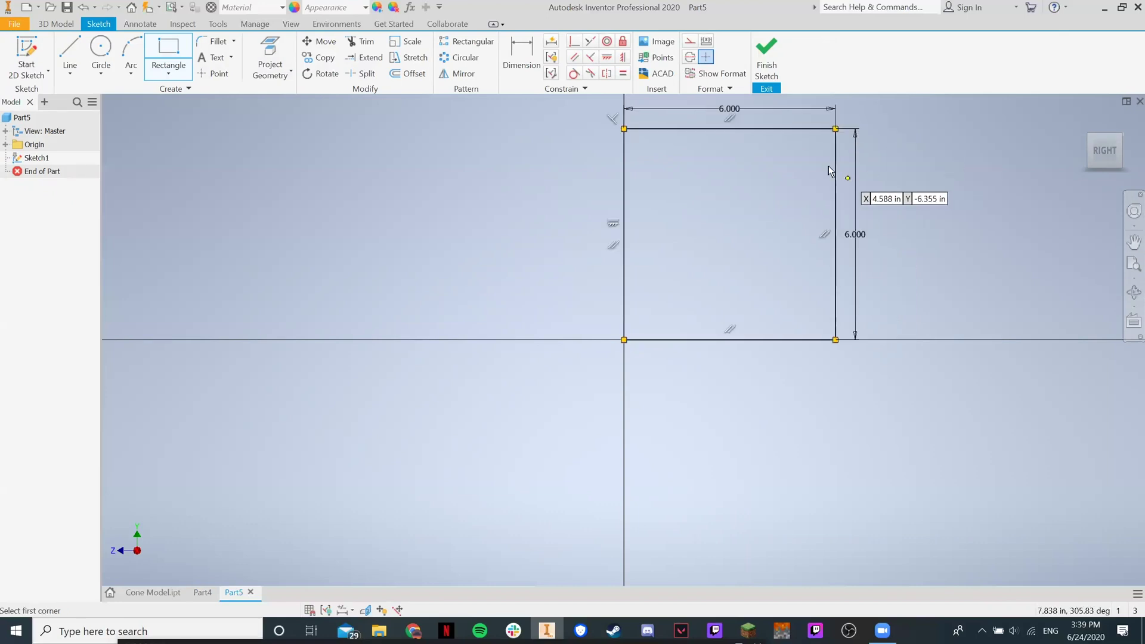
{"action": "key", "text": "Escape"}
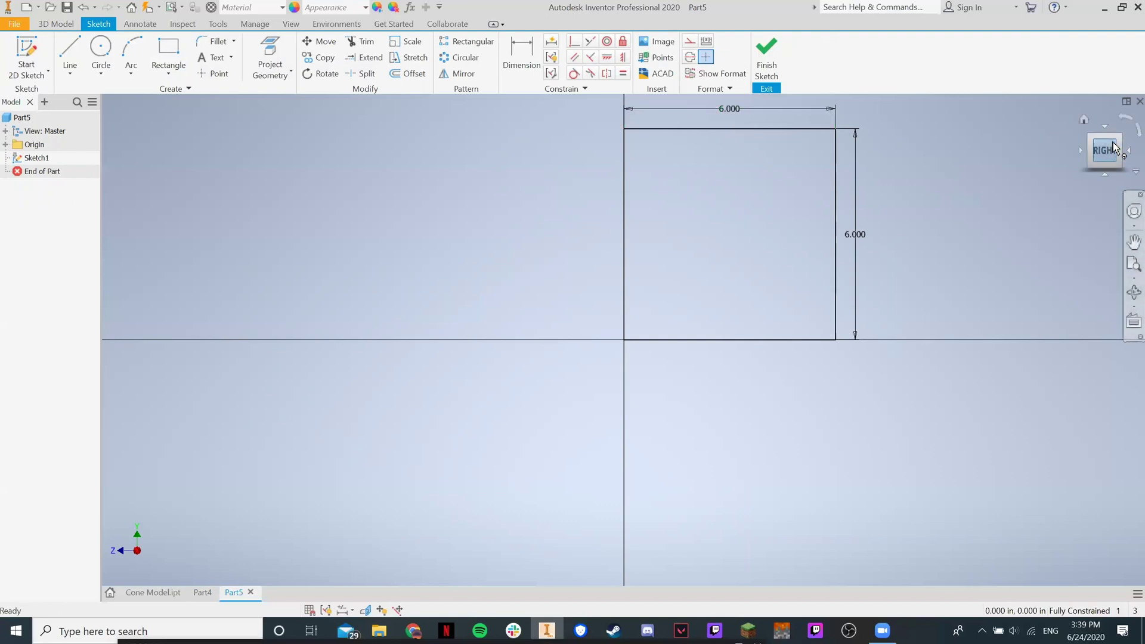
- Finish the sketch and extrude the 6 in square 0.5 in into a plate
{"action": "left_click", "coordinate": [1109, 151]}
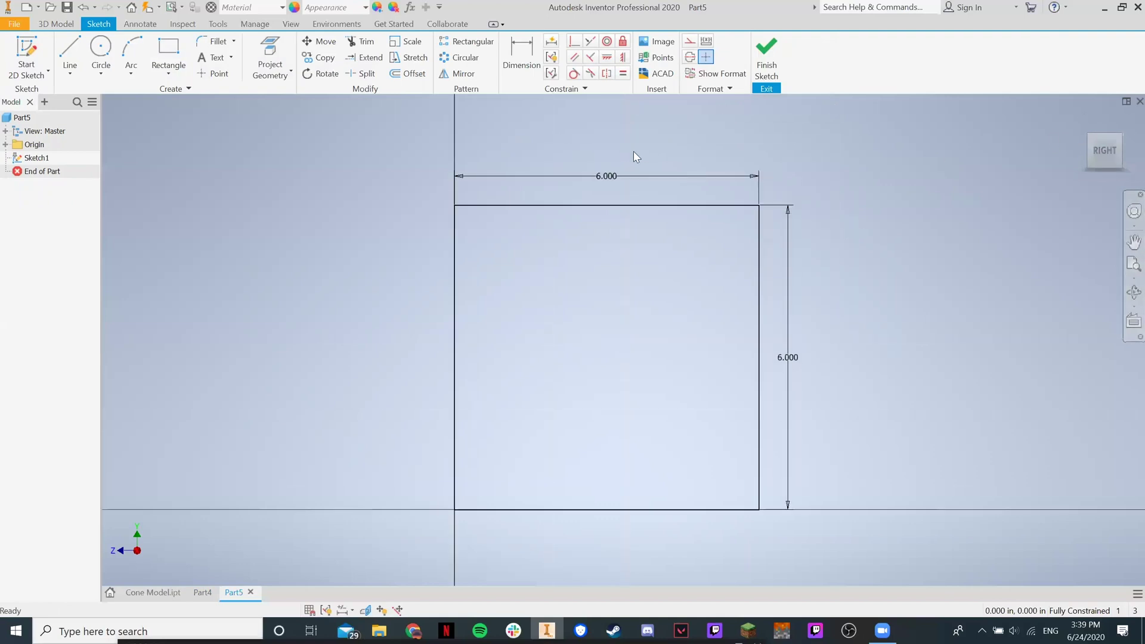
{"action": "left_click", "coordinate": [766, 65]}
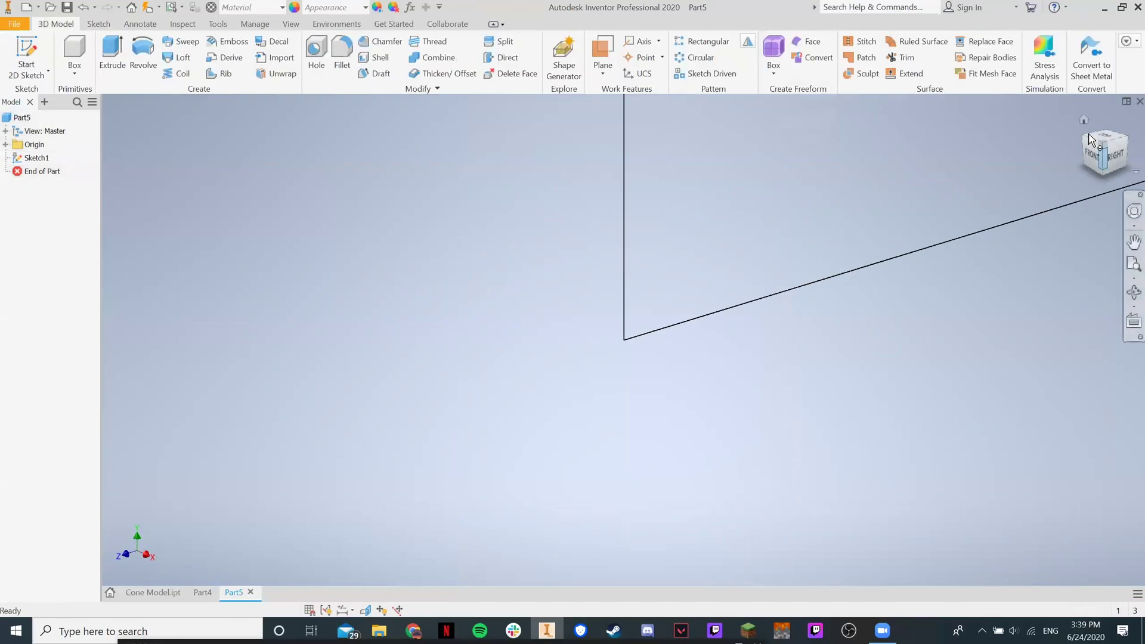
{"action": "left_click", "coordinate": [1084, 122]}
{"action": "key", "text": "e"}
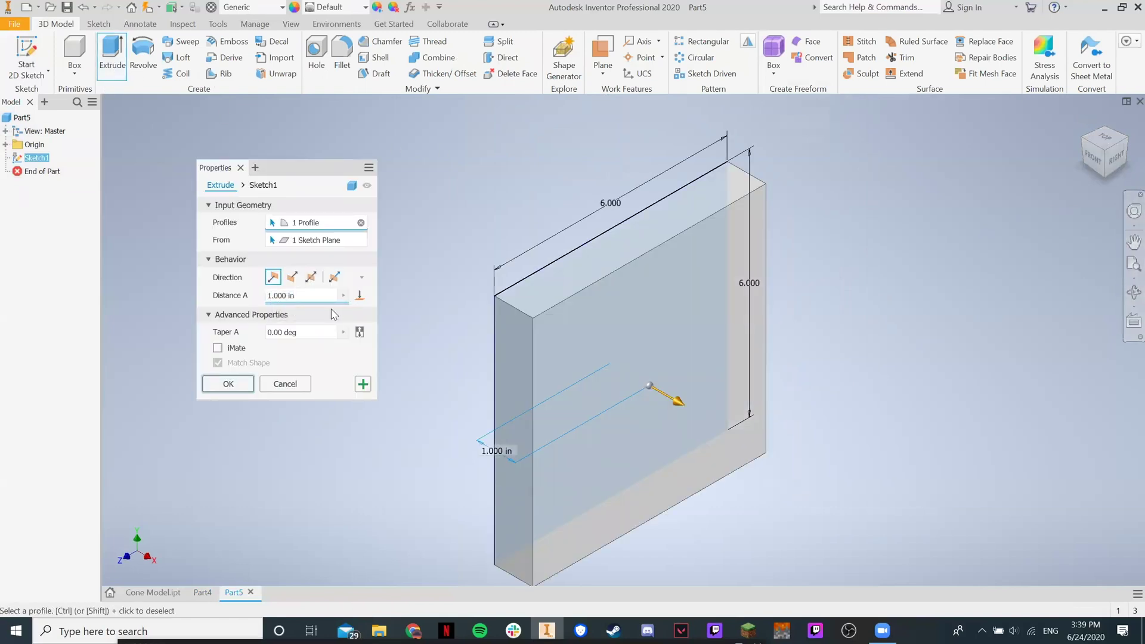
{"action": "key", "text": "BackSpace"}
{"action": "key", "text": "BackSpace"}
{"action": "key", "text": "BackSpace"}
{"action": "key", "text": "BackSpace"}
{"action": "key", "text": "BackSpace"}
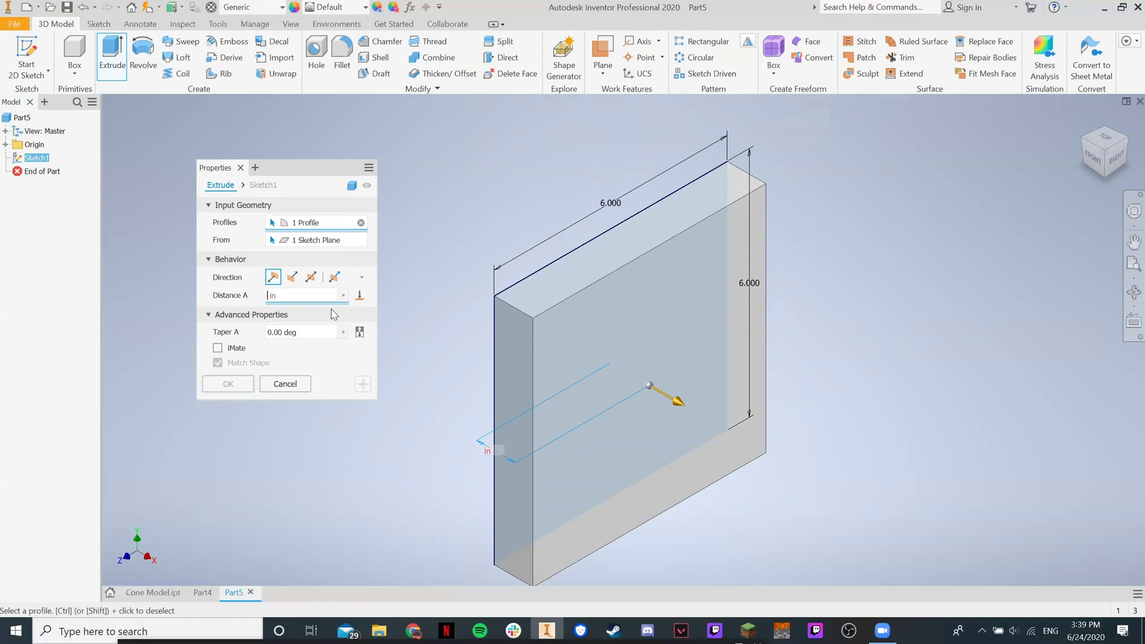
{"action": "type", "text": ".05"}
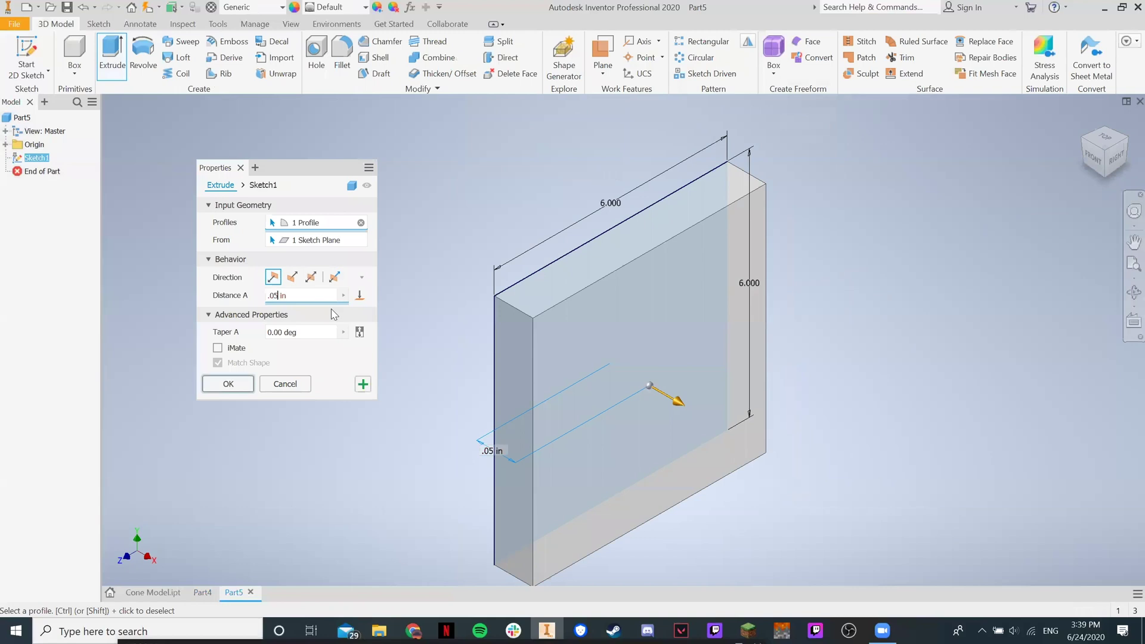
{"action": "key", "text": "BackSpace"}
{"action": "key", "text": "BackSpace"}
{"action": "type", "text": "5"}
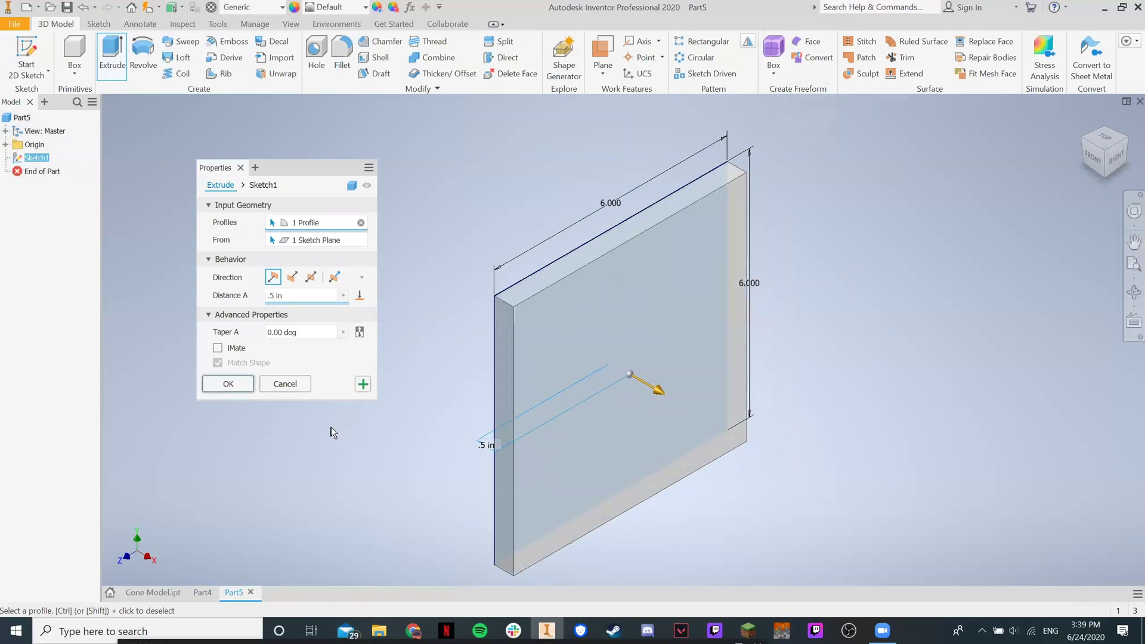
{"action": "left_click", "coordinate": [238, 388]}
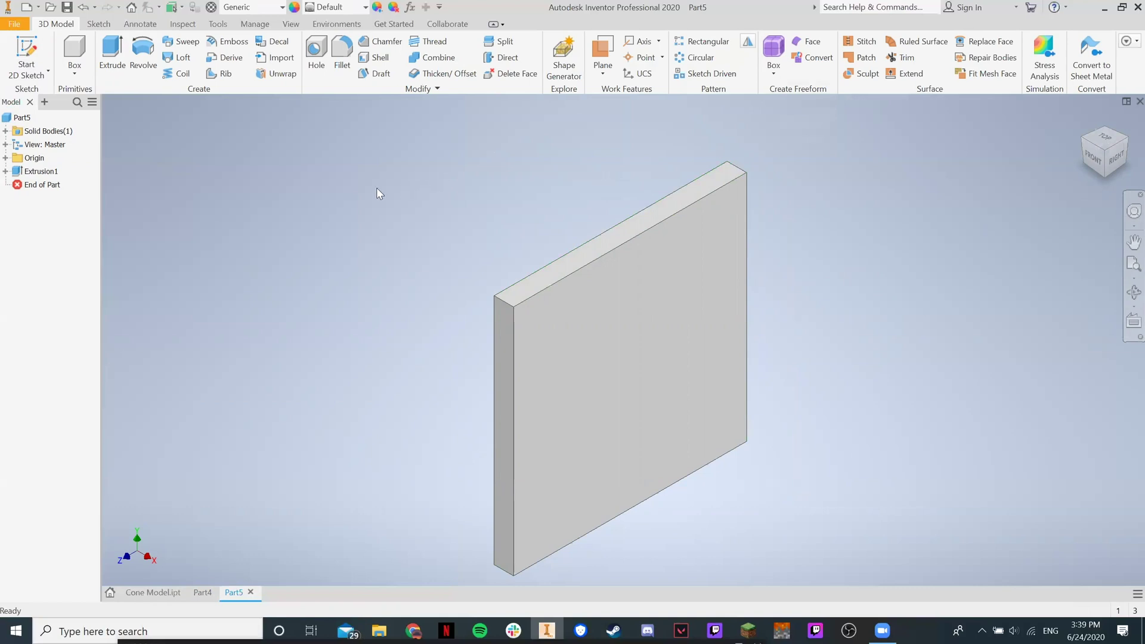
- Start a sketch on the plate's large right-hand face and view it straight on
{"action": "left_click", "coordinate": [21, 57]}
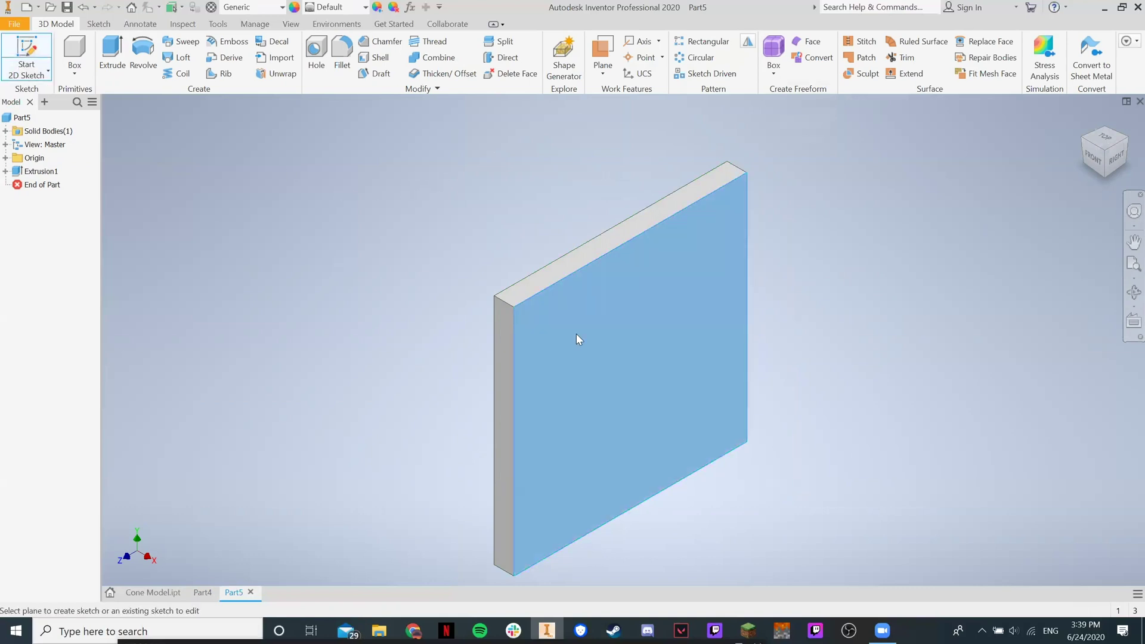
{"action": "left_click", "coordinate": [577, 339]}
{"action": "left_click", "coordinate": [1113, 150]}
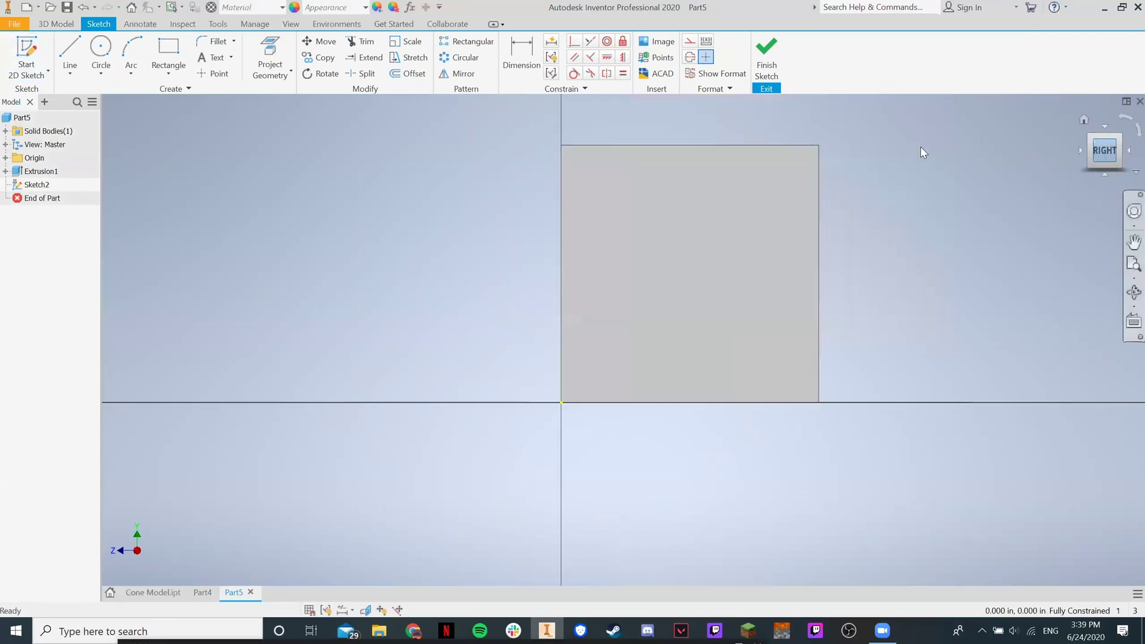
{"action": "scroll", "coordinate": [626, 345], "scroll_direction": "up", "scroll_amount": 3}
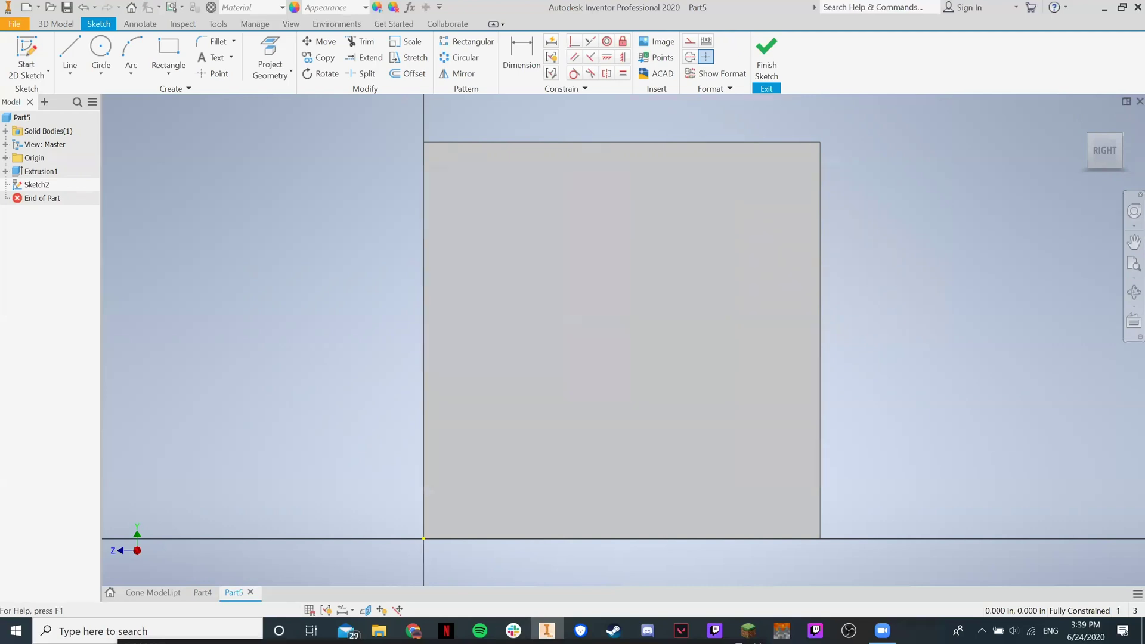
{"action": "left_click", "coordinate": [168, 50]}
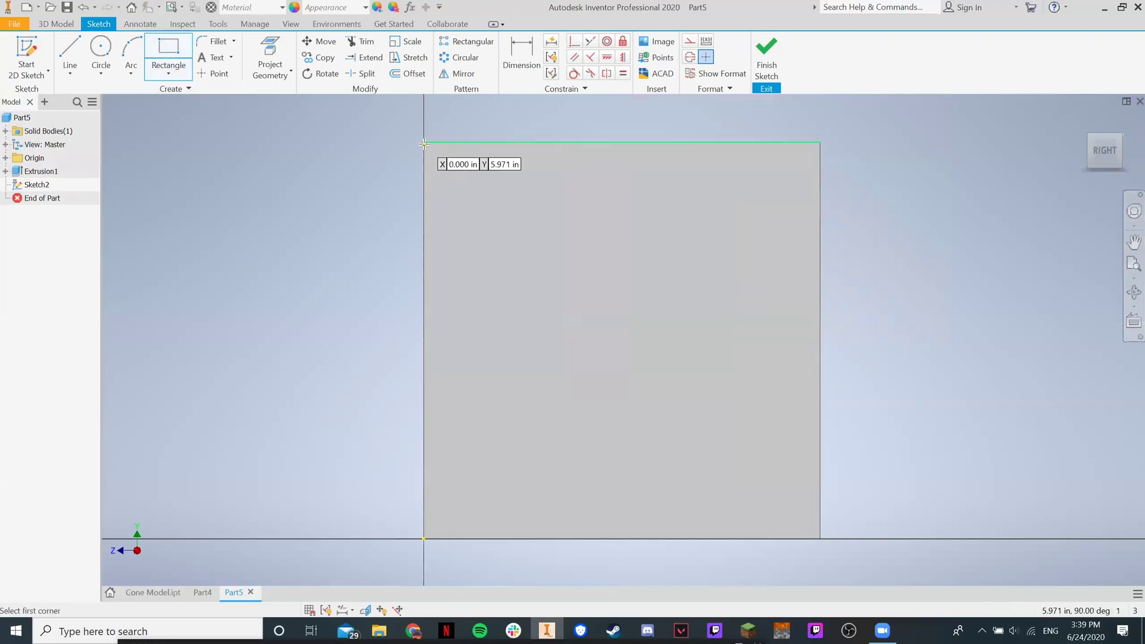
{"action": "left_click", "coordinate": [424, 141]}
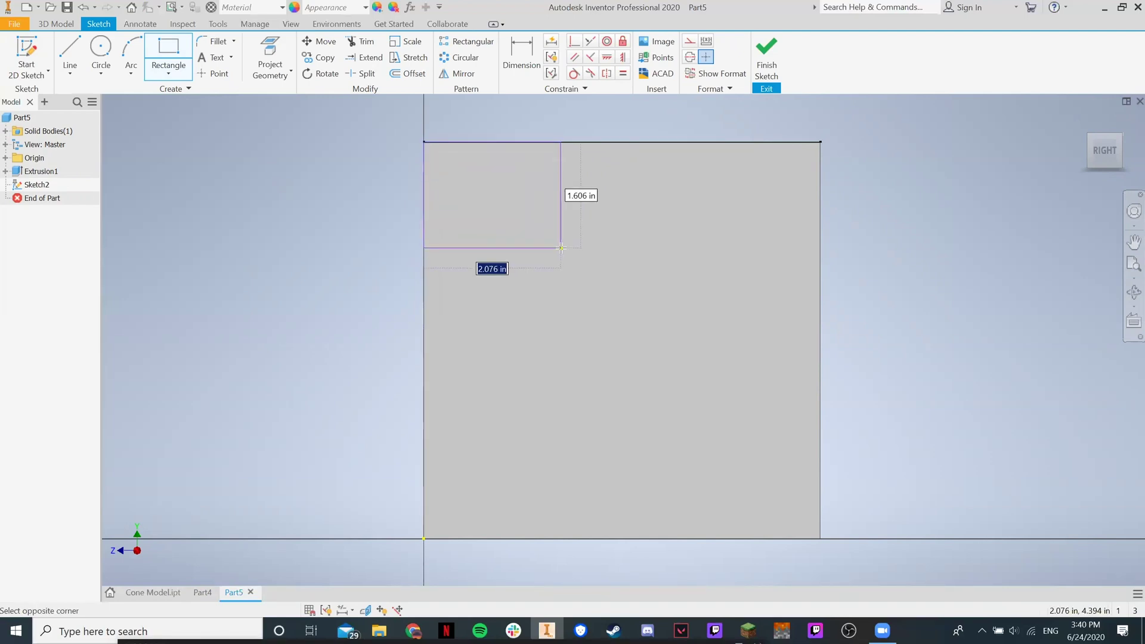
{"action": "type", "text": "2"}
{"action": "key", "text": "Tab"}
{"action": "type", "text": "2"}
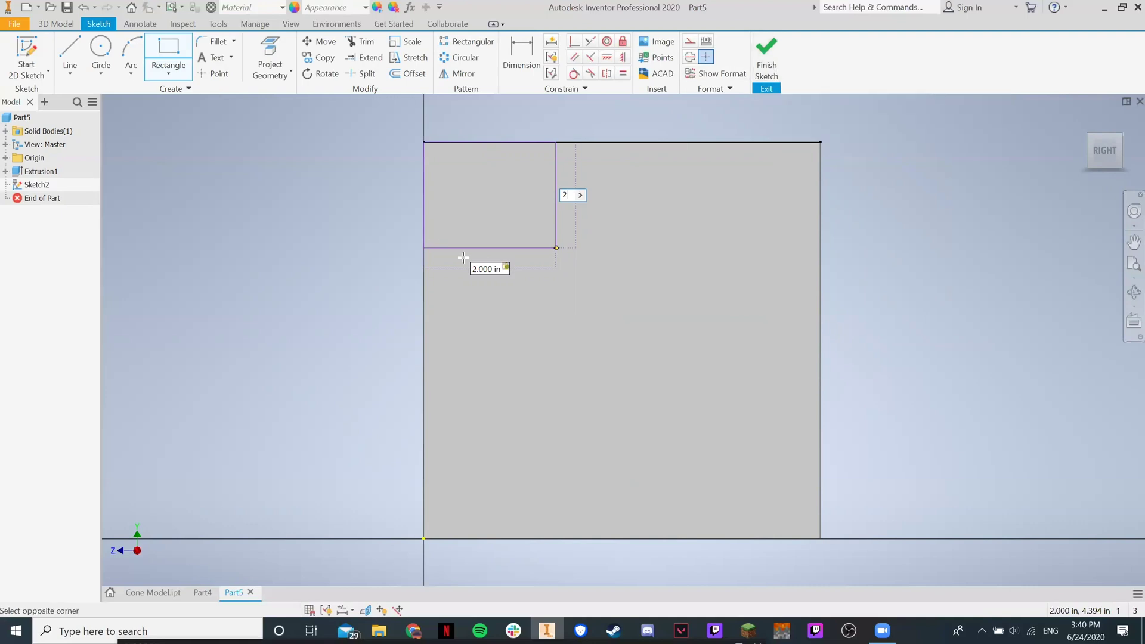
{"action": "left_click", "coordinate": [777, 61]}
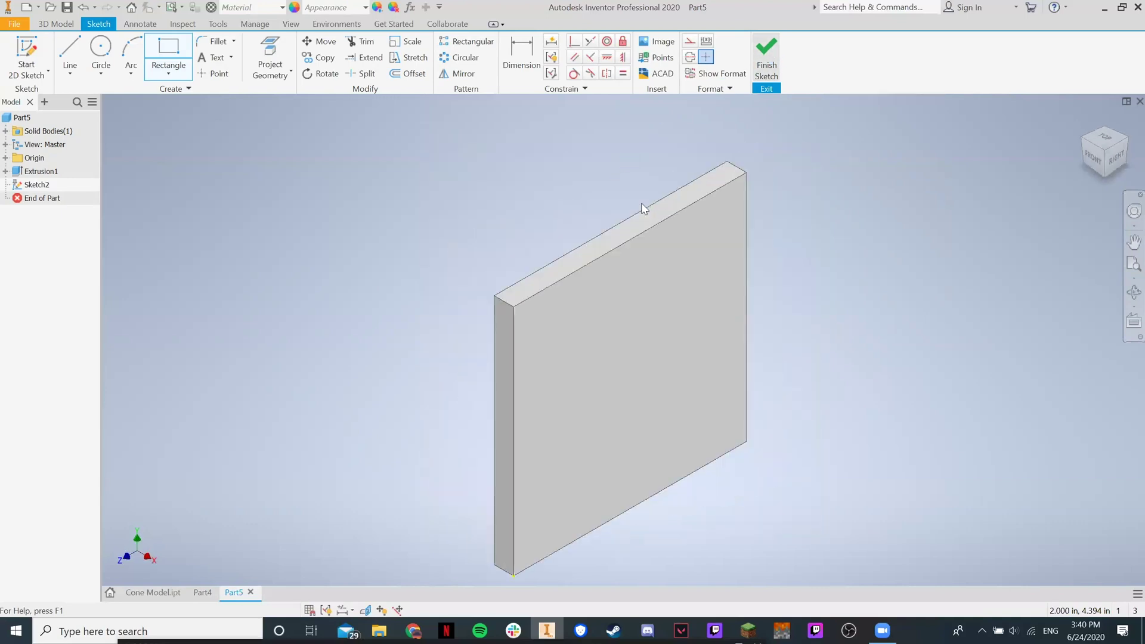
{"action": "key", "text": "ctrl+z"}
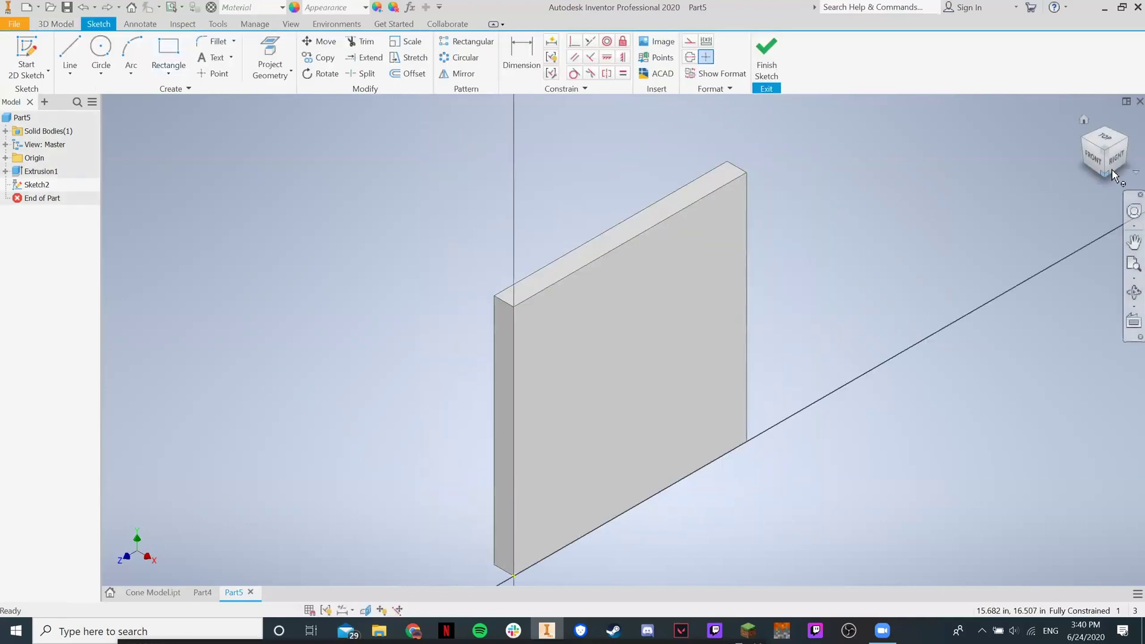
- Sketch a 2 in by 2 in square on the face, starting at the plate's upper-left corner
{"action": "left_click", "coordinate": [1116, 160]}
{"action": "left_click", "coordinate": [169, 52]}
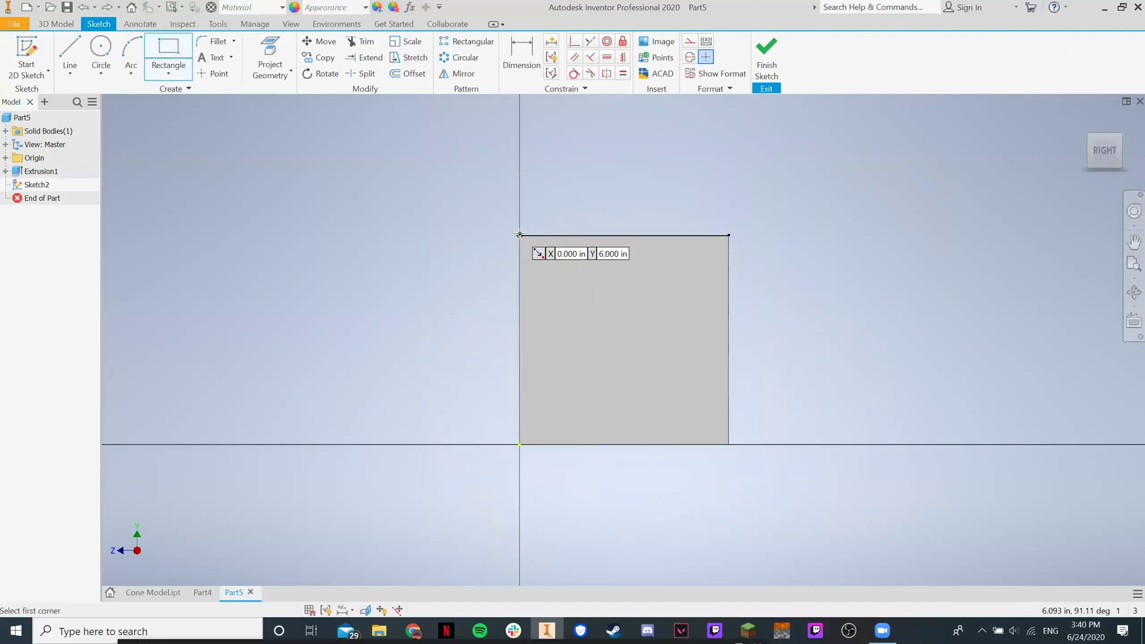
{"action": "left_click", "coordinate": [520, 235]}
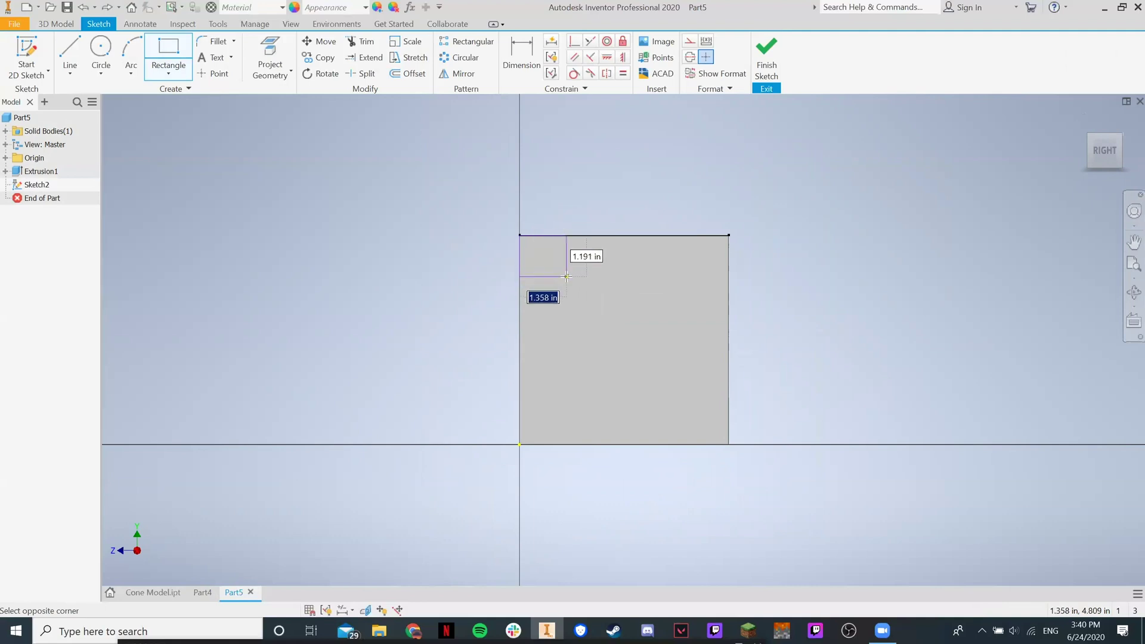
{"action": "type", "text": "2"}
{"action": "key", "text": "Tab"}
{"action": "type", "text": "2"}
{"action": "key", "text": "Return"}
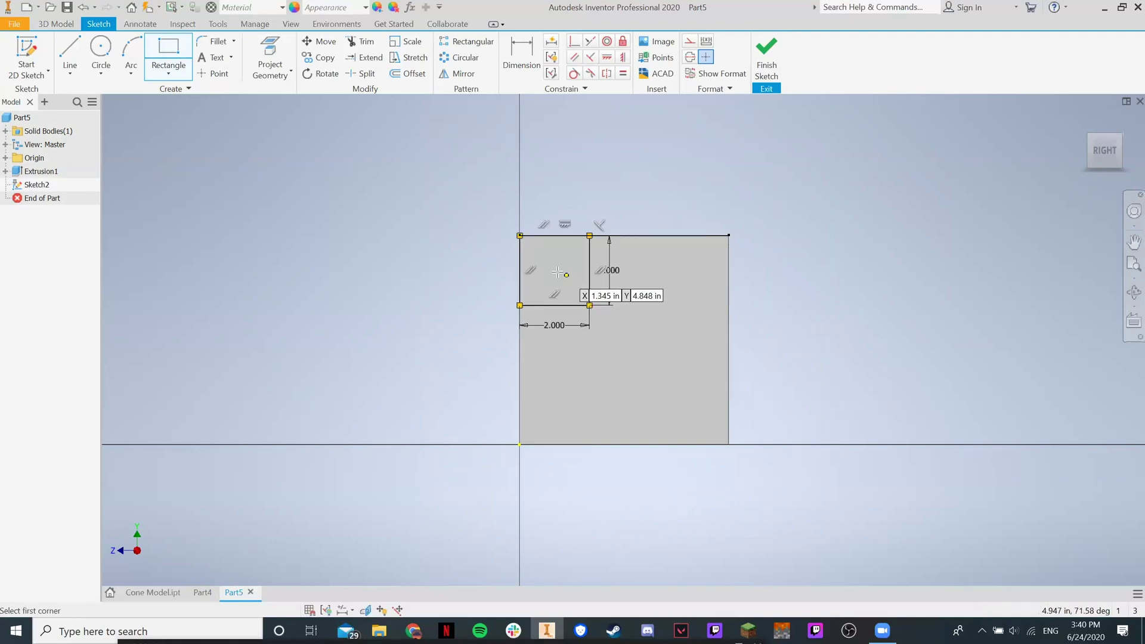
{"action": "key", "text": "Escape"}
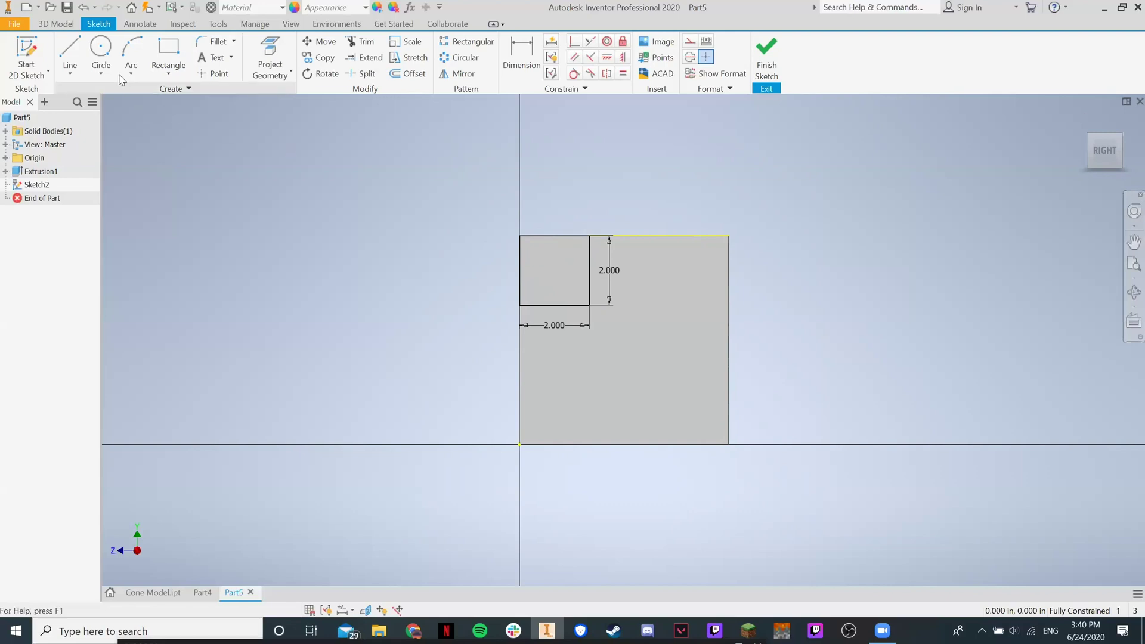
- Sketch a small circle centred inside the 2 in square
{"action": "left_click", "coordinate": [101, 51]}
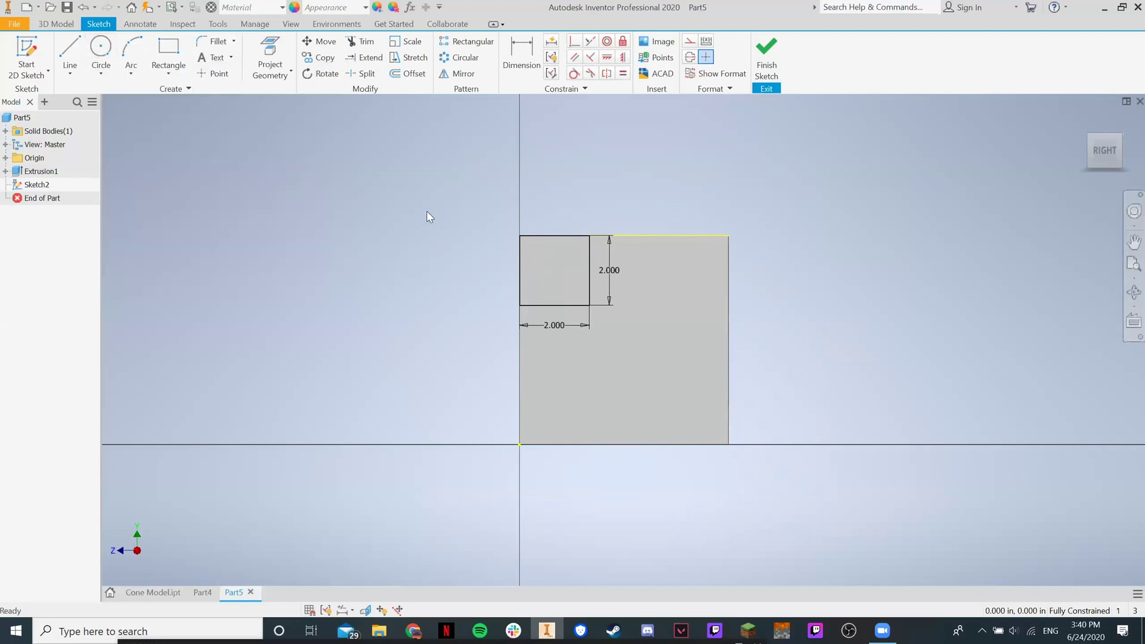
{"action": "left_click", "coordinate": [554, 270]}
{"action": "left_click", "coordinate": [562, 279]}
{"action": "key", "text": "Escape"}
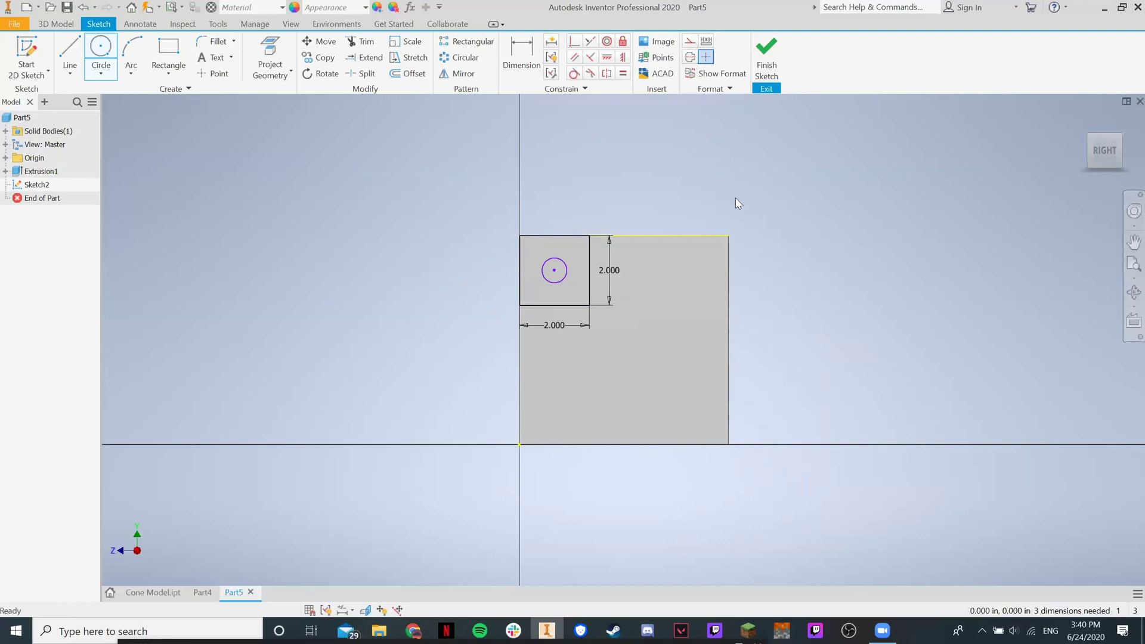
- Set up a rectangular pattern of the square and circle along the plate's top edge, directed across the plate
{"action": "left_click", "coordinate": [468, 41]}
{"action": "left_click_drag", "start_coordinate": [617, 333], "coordinate": [486, 214]}
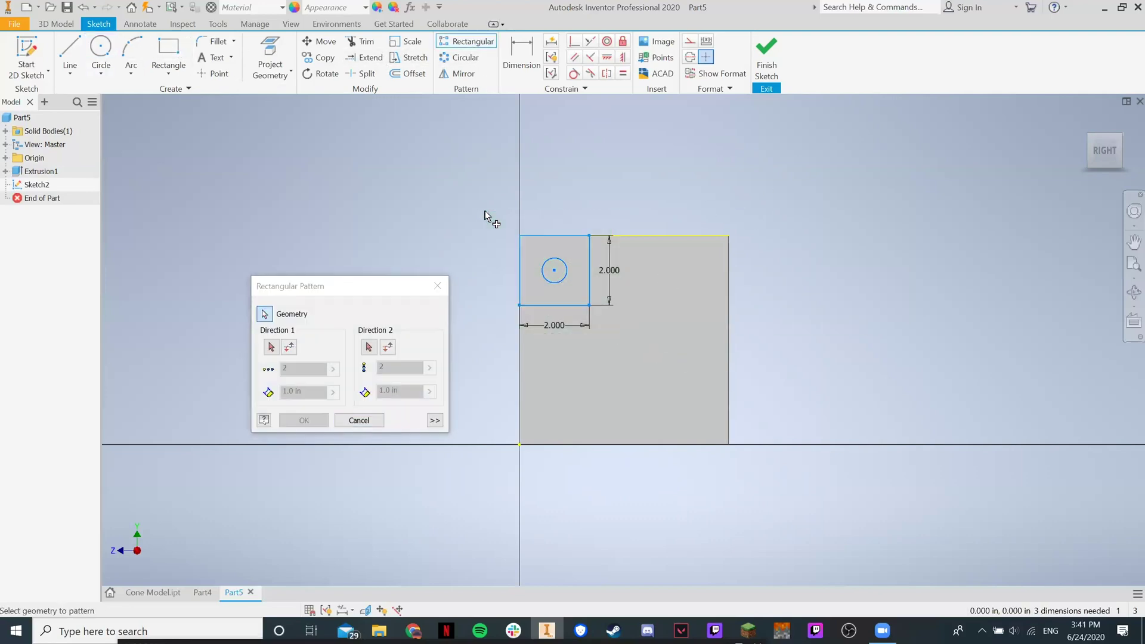
{"action": "left_click", "coordinate": [278, 350]}
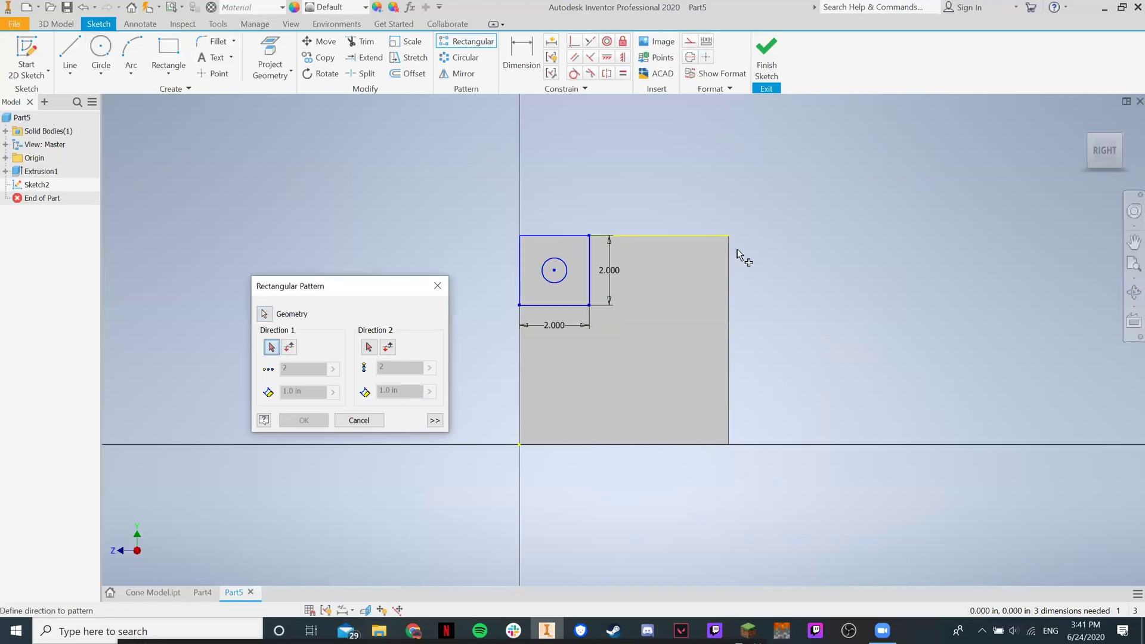
{"action": "left_click", "coordinate": [637, 236]}
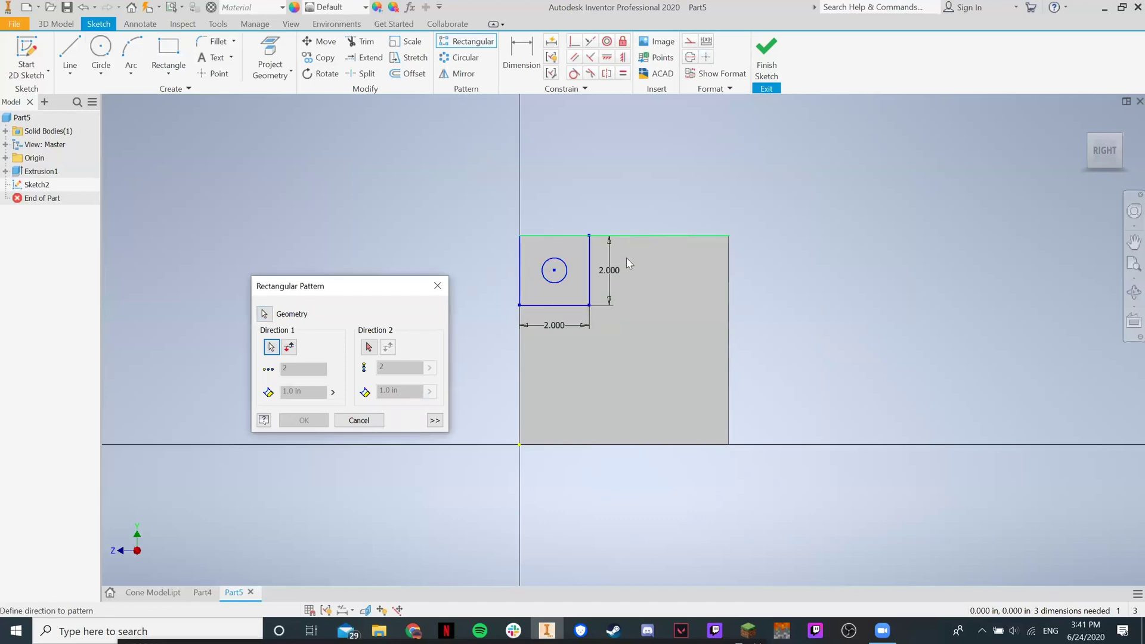
{"action": "left_click", "coordinate": [291, 348]}
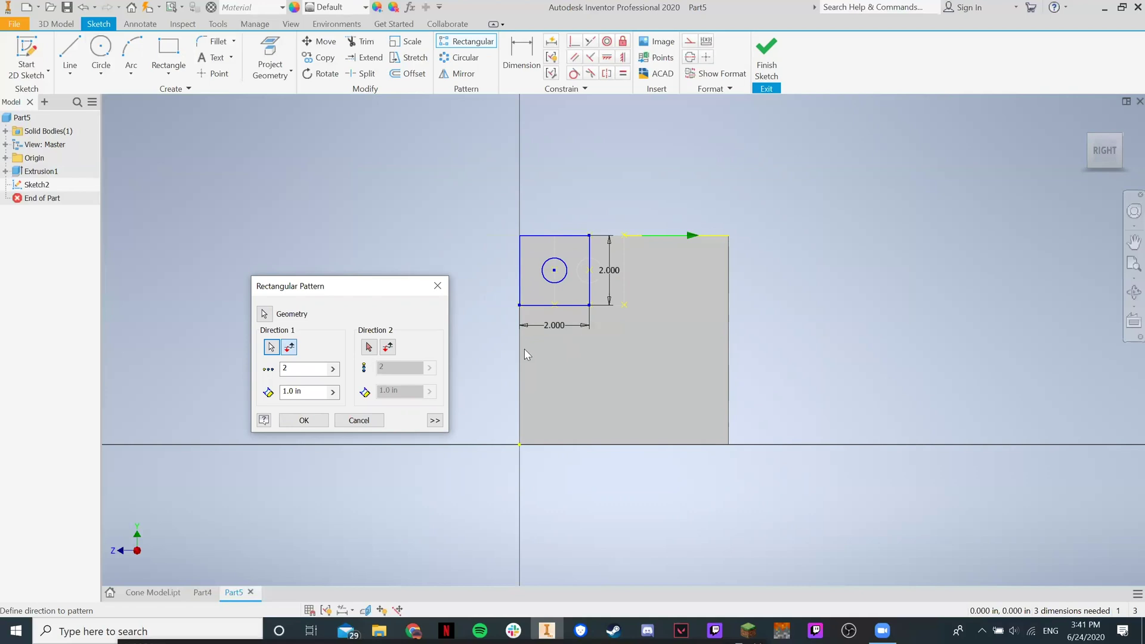
- Create the pattern with three instances spaced 2 in apart, and undo it
{"action": "double_click", "coordinate": [299, 368]}
{"action": "type", "text": "3"}
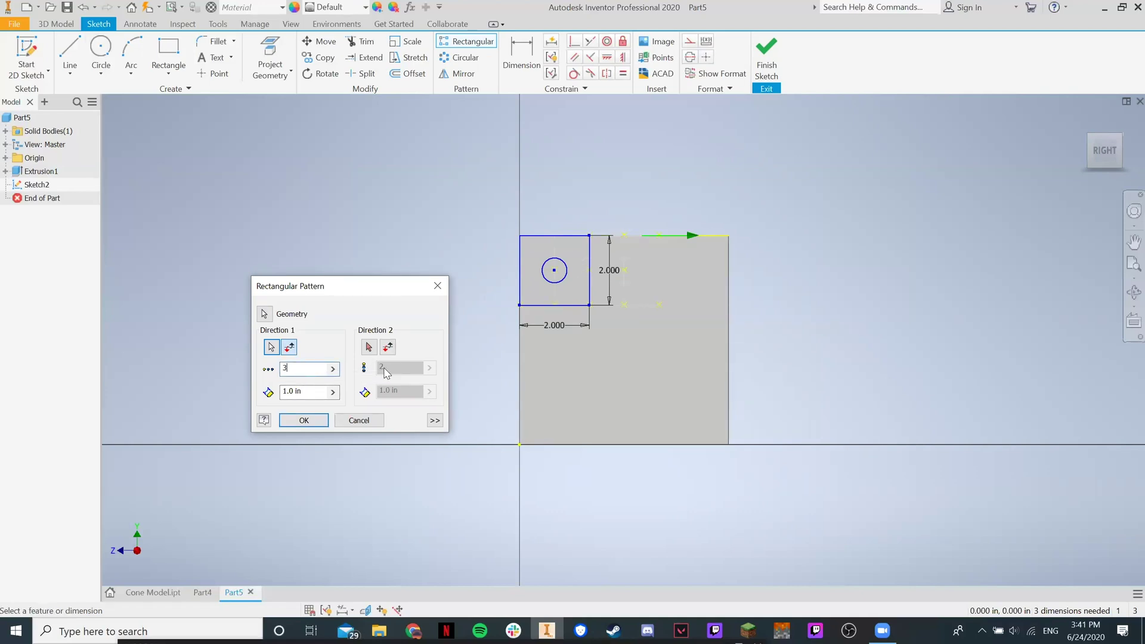
{"action": "key", "text": "Tab"}
{"action": "type", "text": "1"}
{"action": "key", "text": "BackSpace"}
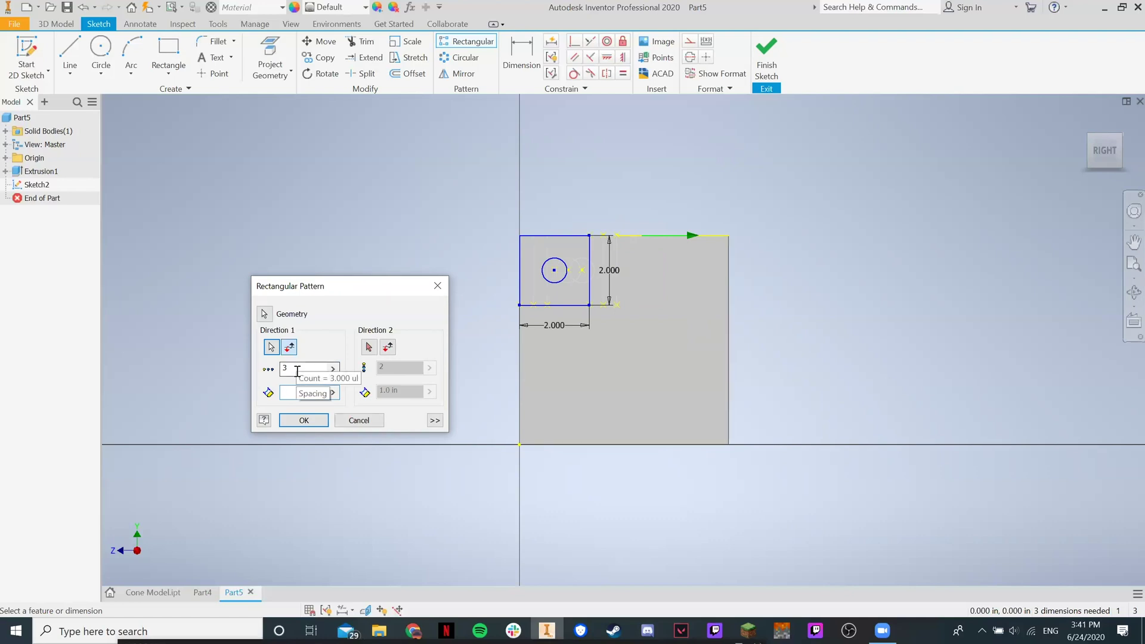
{"action": "type", "text": "1"}
{"action": "key", "text": "BackSpace"}
{"action": "type", "text": "2"}
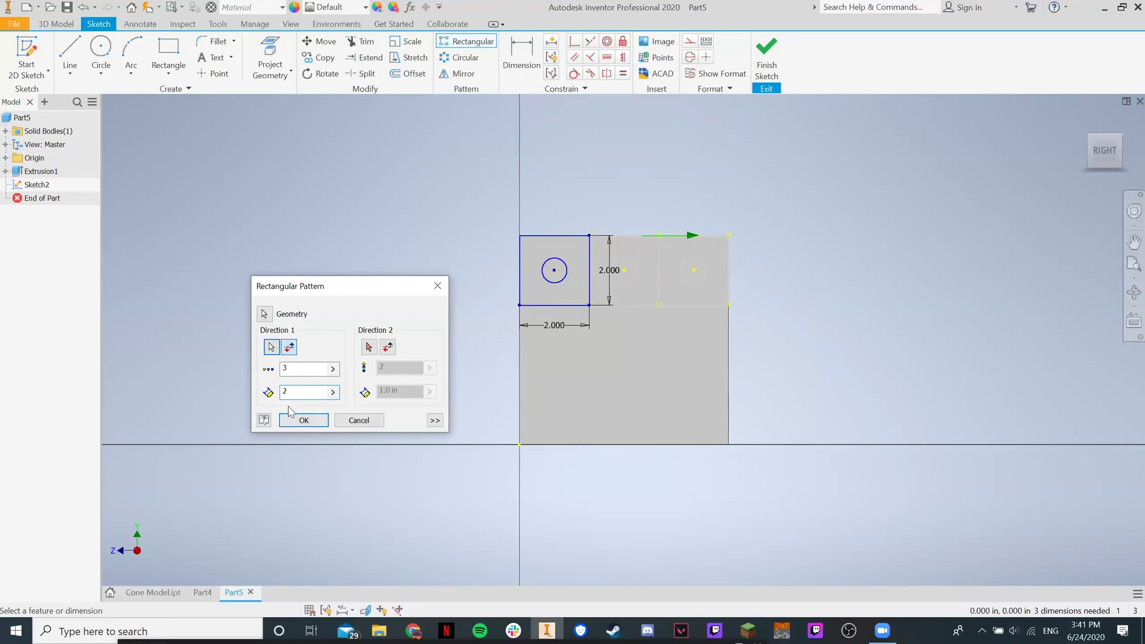
{"action": "left_click", "coordinate": [316, 421]}
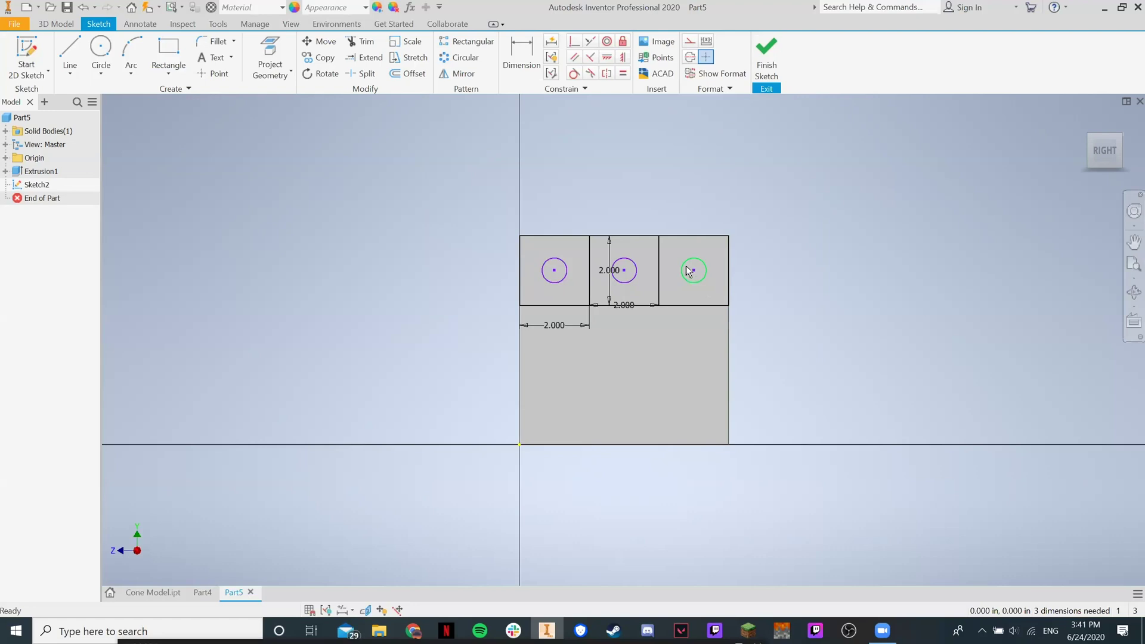
{"action": "key", "text": "ctrl+z"}
- Set up a rectangular pattern of the square and circle across the plate's top edge with three instances spaced 2 in apart
{"action": "left_click", "coordinate": [471, 41]}
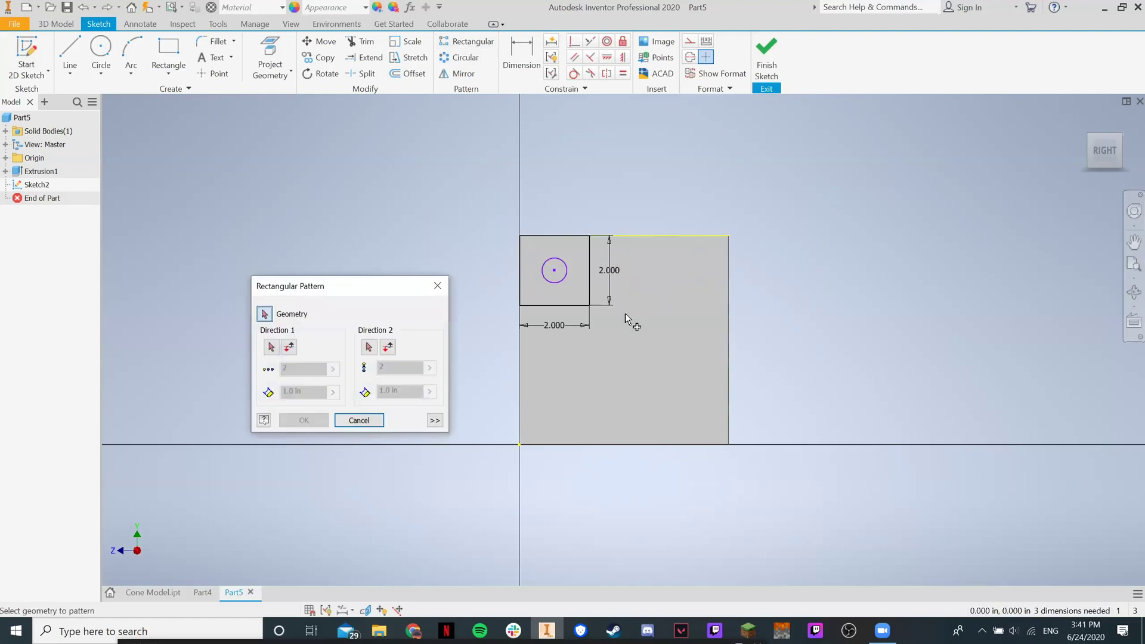
{"action": "left_click_drag", "start_coordinate": [500, 239], "coordinate": [596, 313]}
{"action": "left_click", "coordinate": [271, 347]}
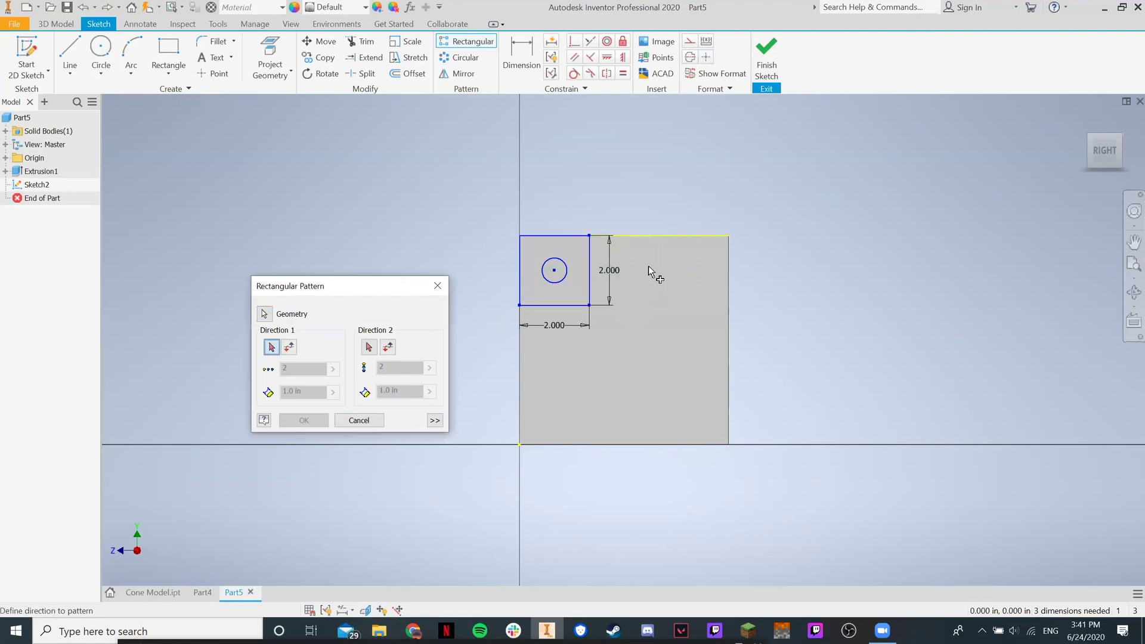
{"action": "left_click", "coordinate": [641, 237]}
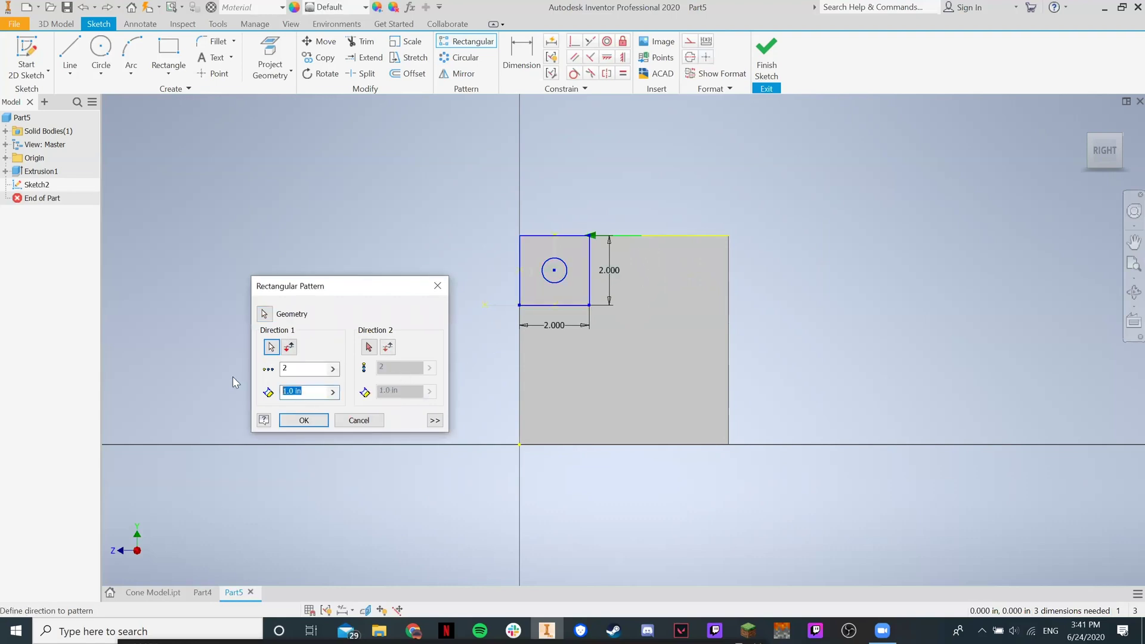
{"action": "type", "text": "2"}
{"action": "left_click", "coordinate": [289, 347]}
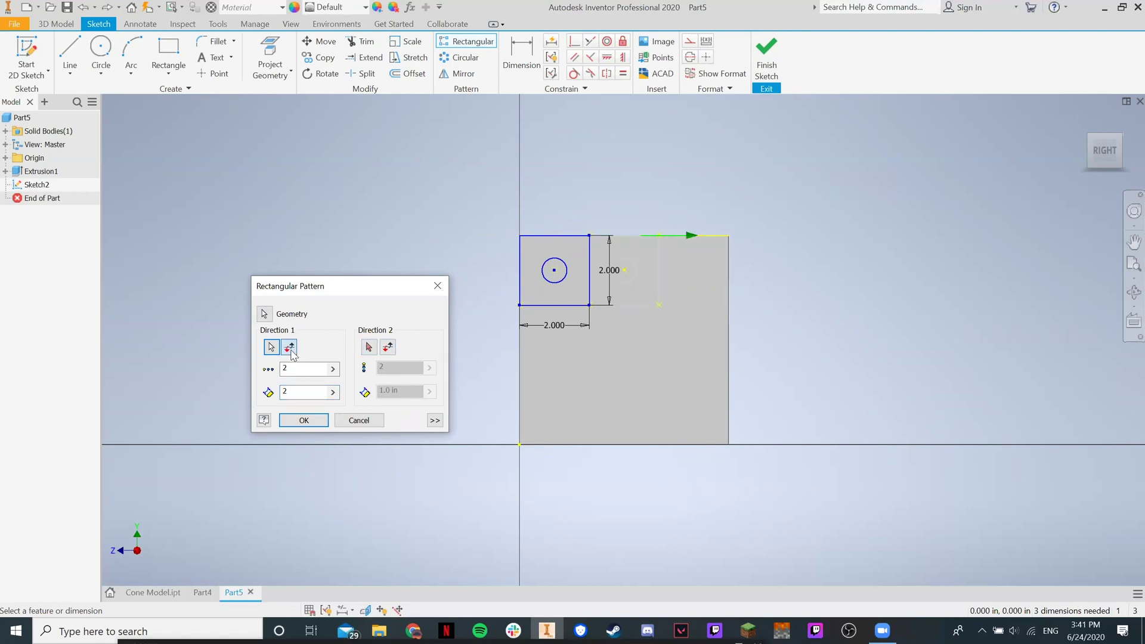
{"action": "double_click", "coordinate": [301, 368]}
{"action": "type", "text": "3"}
- Try to use the plate's left vertical edge as the second direction, and create the pattern
{"action": "left_click", "coordinate": [369, 346]}
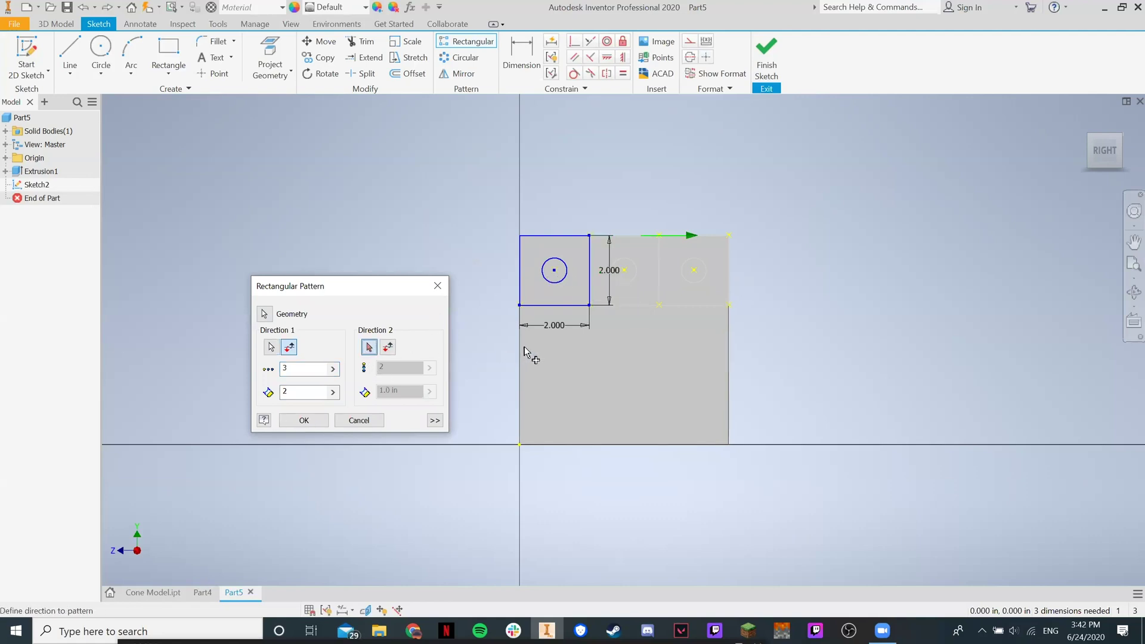
{"action": "left_click", "coordinate": [524, 357]}
{"action": "left_click", "coordinate": [366, 349]}
{"action": "left_click", "coordinate": [304, 421]}
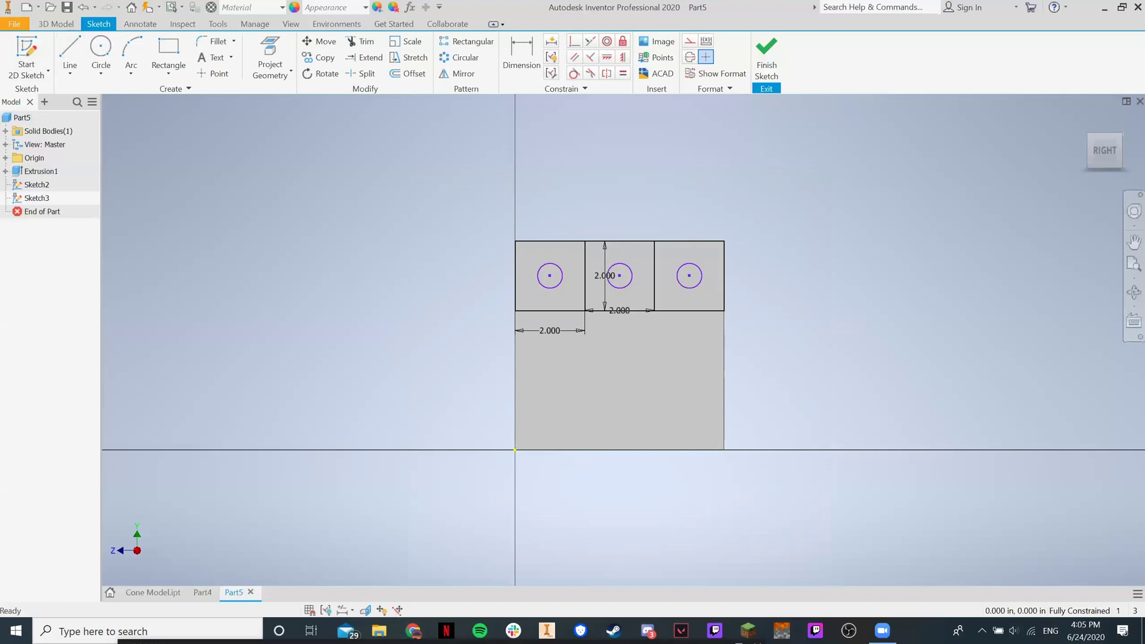
- Create a new part file
{"action": "left_click", "coordinate": [21, 25]}
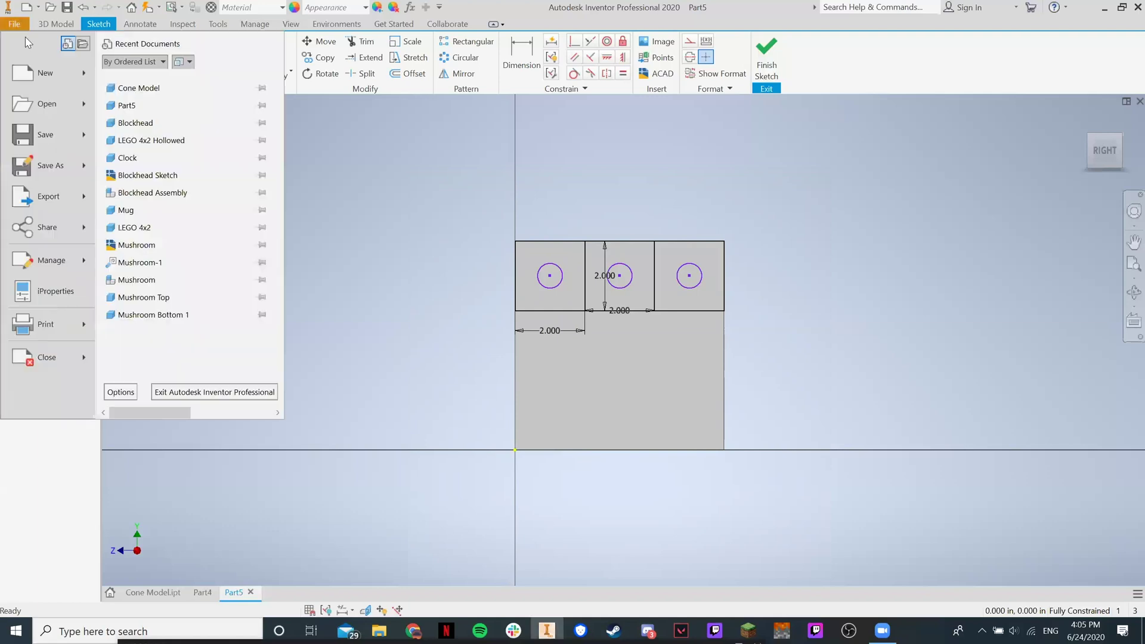
{"action": "mouse_move", "coordinate": [85, 81]}
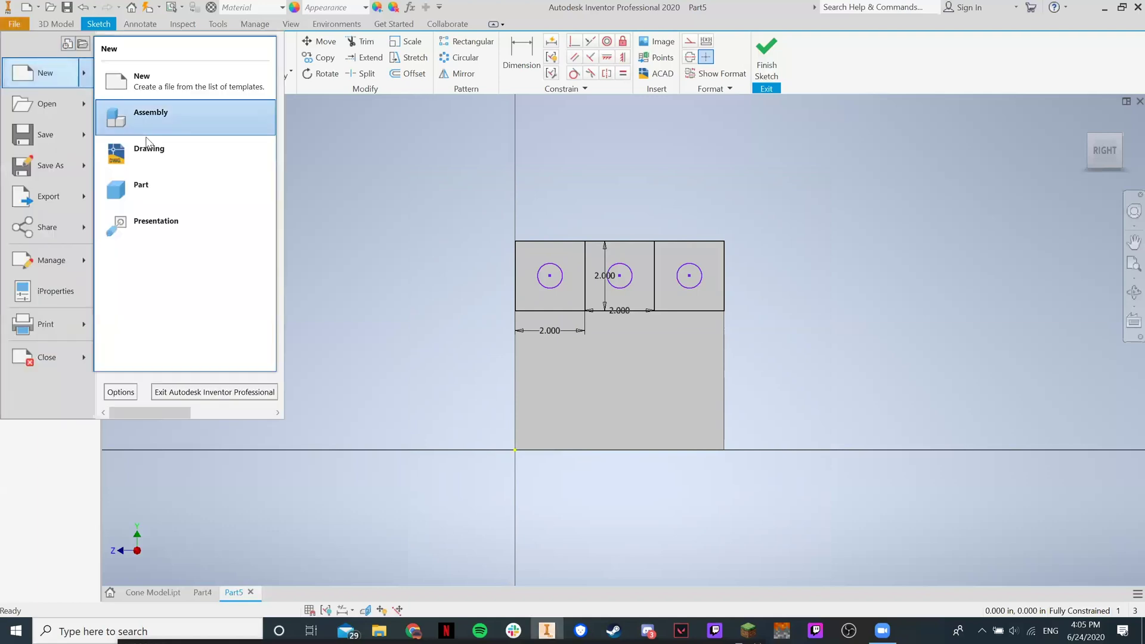
{"action": "left_click", "coordinate": [246, 195]}
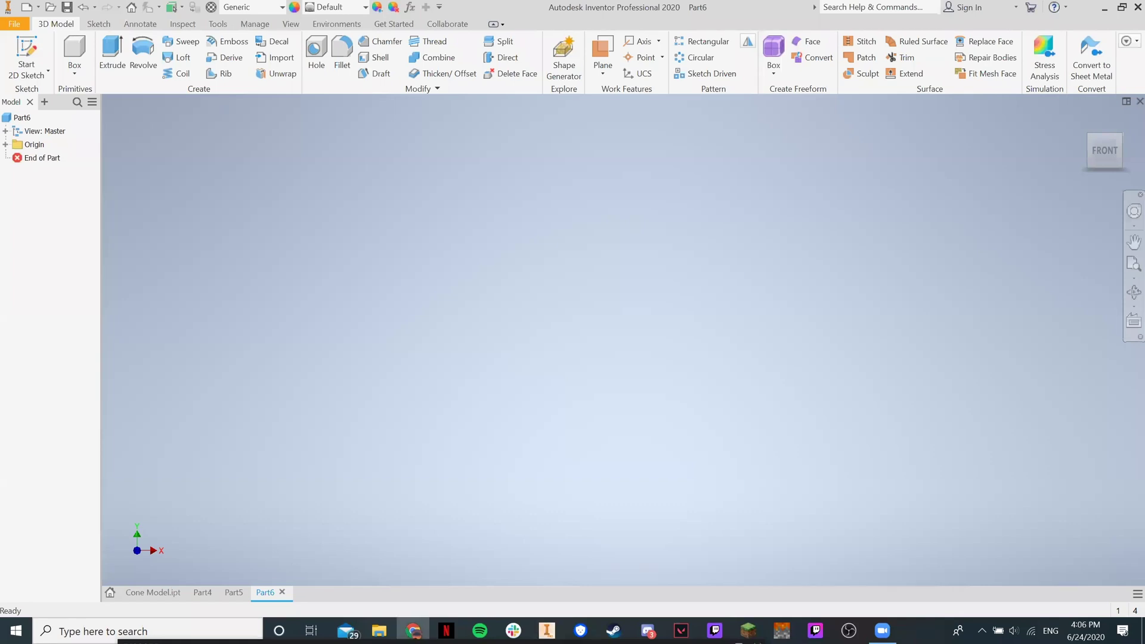
- Switch to the Google Slides presentation in the browser and present the 3D Model Features slide to examine the mug
{"action": "left_click", "coordinate": [413, 630]}
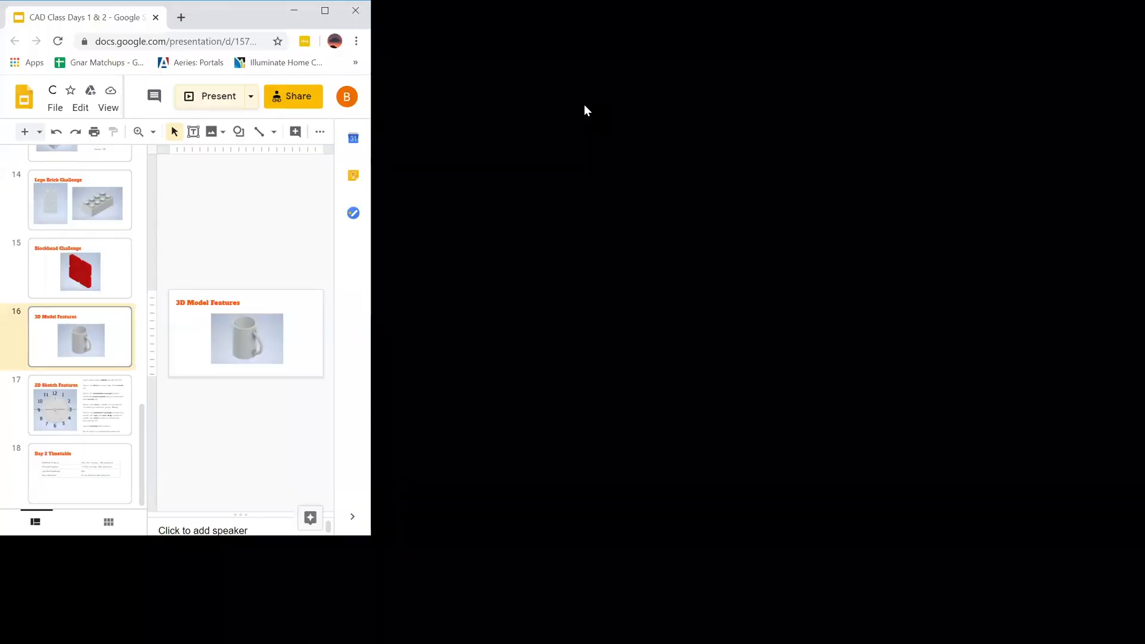
{"action": "key", "text": "ctrl+F5"}
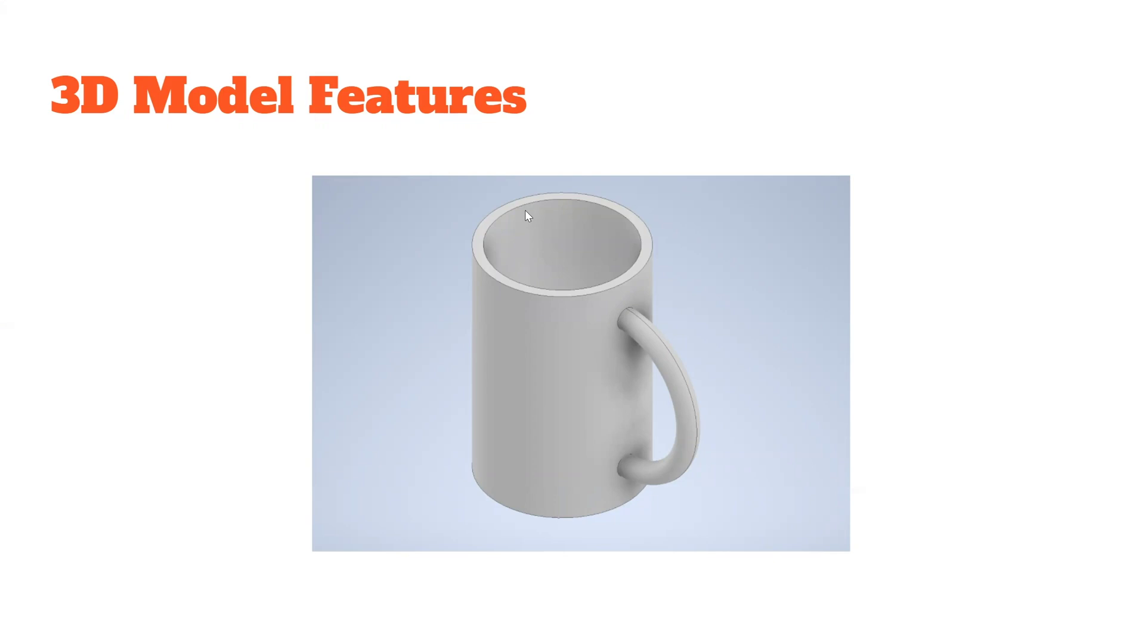
{"action": "mouse_move", "coordinate": [567, 643]}
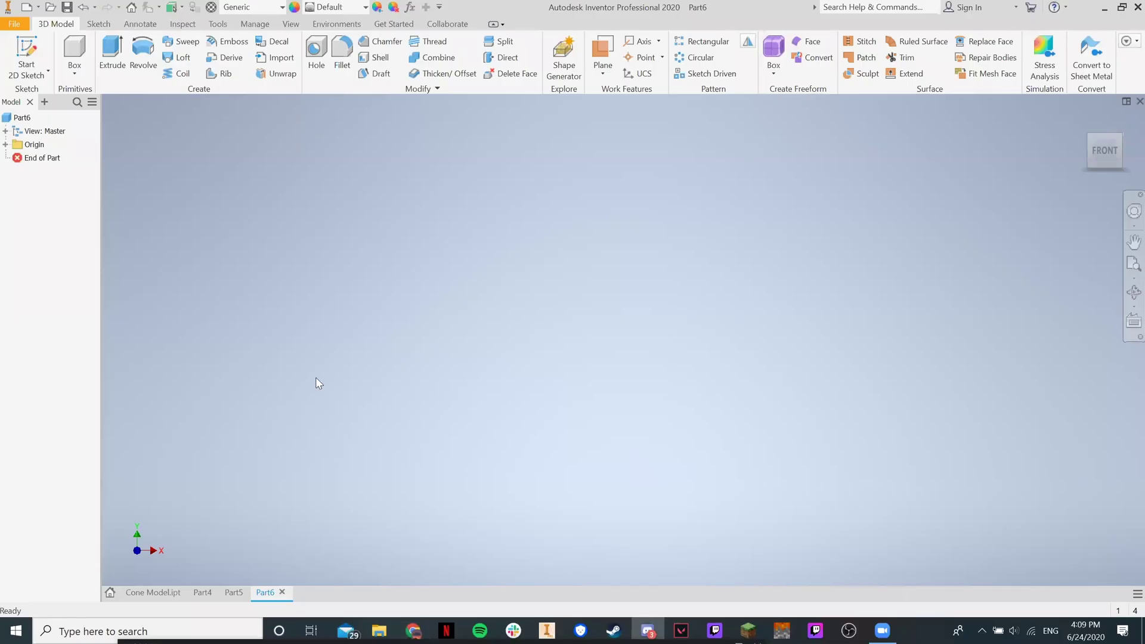
- Sketch a circle with a 2 in diameter centred on the origin of the horizontal XZ plane, and finish the sketch
{"action": "left_click", "coordinate": [18, 72]}
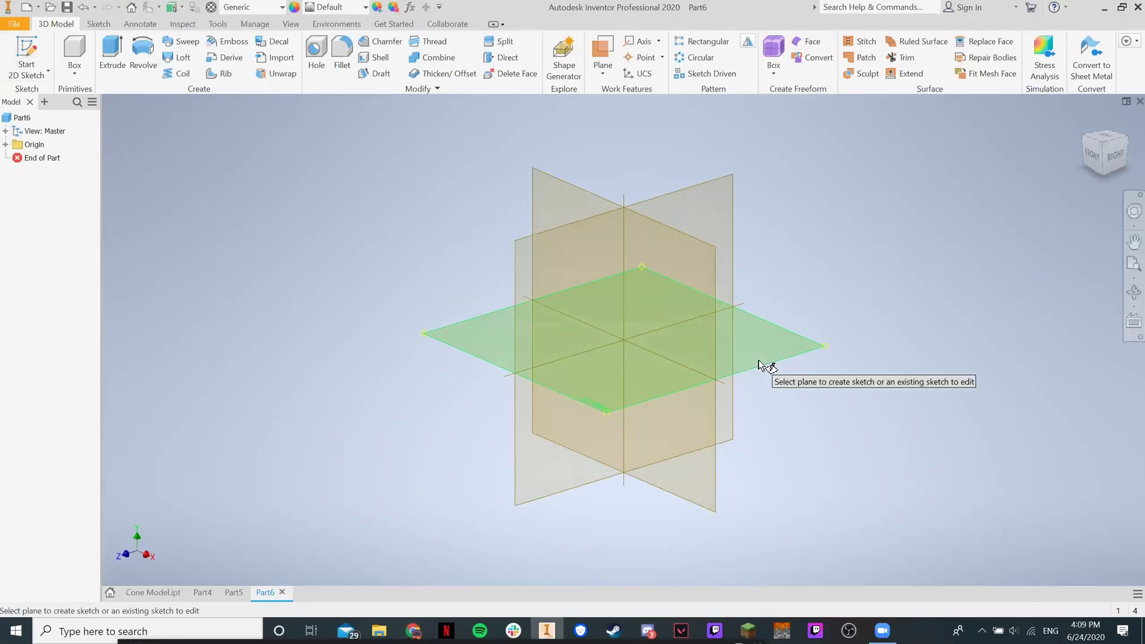
{"action": "left_click", "coordinate": [761, 365]}
{"action": "left_click", "coordinate": [96, 55]}
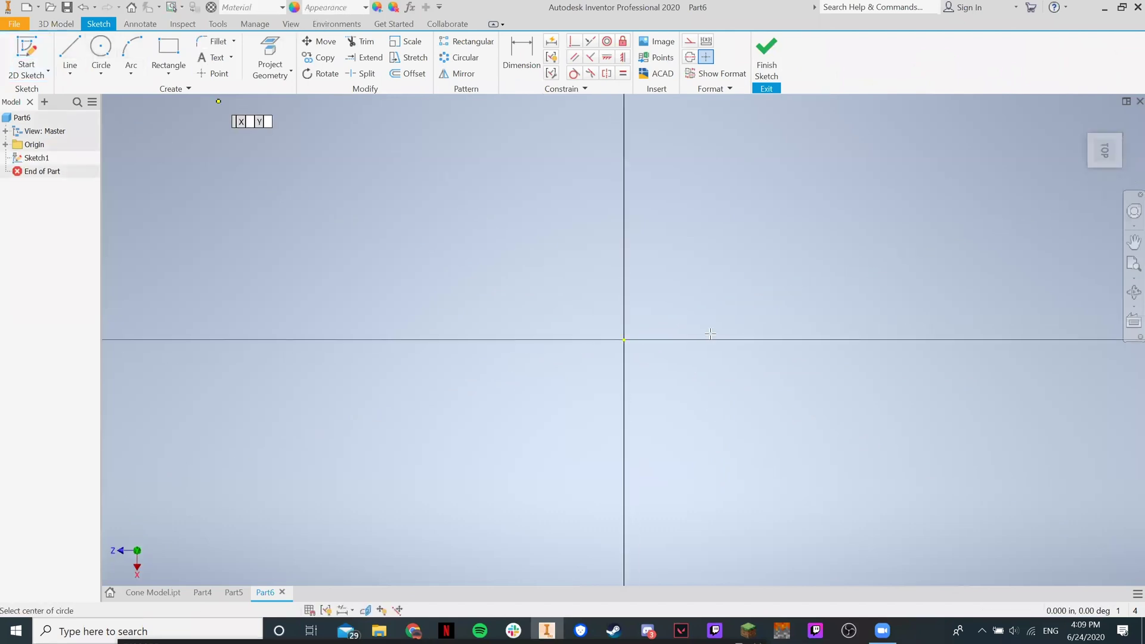
{"action": "left_click", "coordinate": [625, 340]}
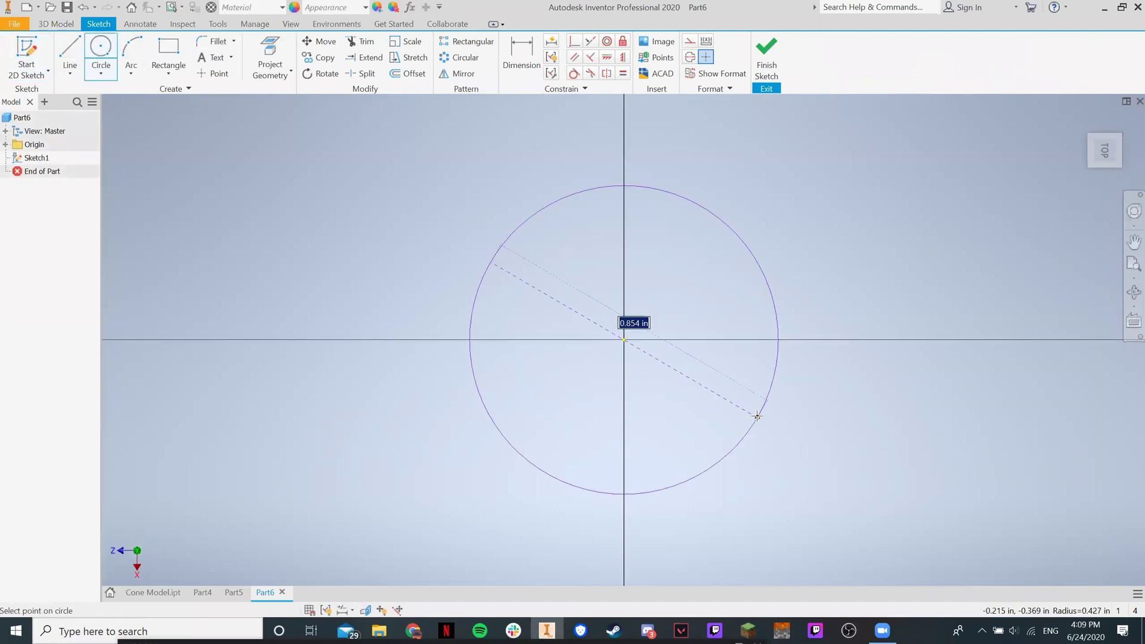
{"action": "type", "text": "2"}
{"action": "key", "text": "Return"}
{"action": "key", "text": "Escape"}
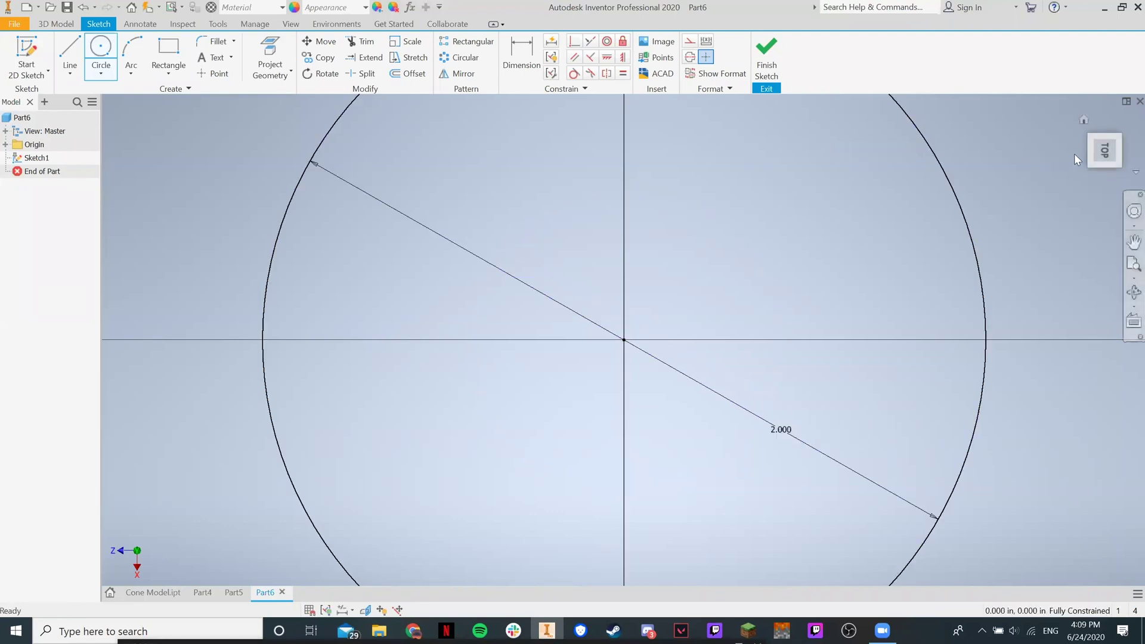
{"action": "left_click", "coordinate": [766, 57]}
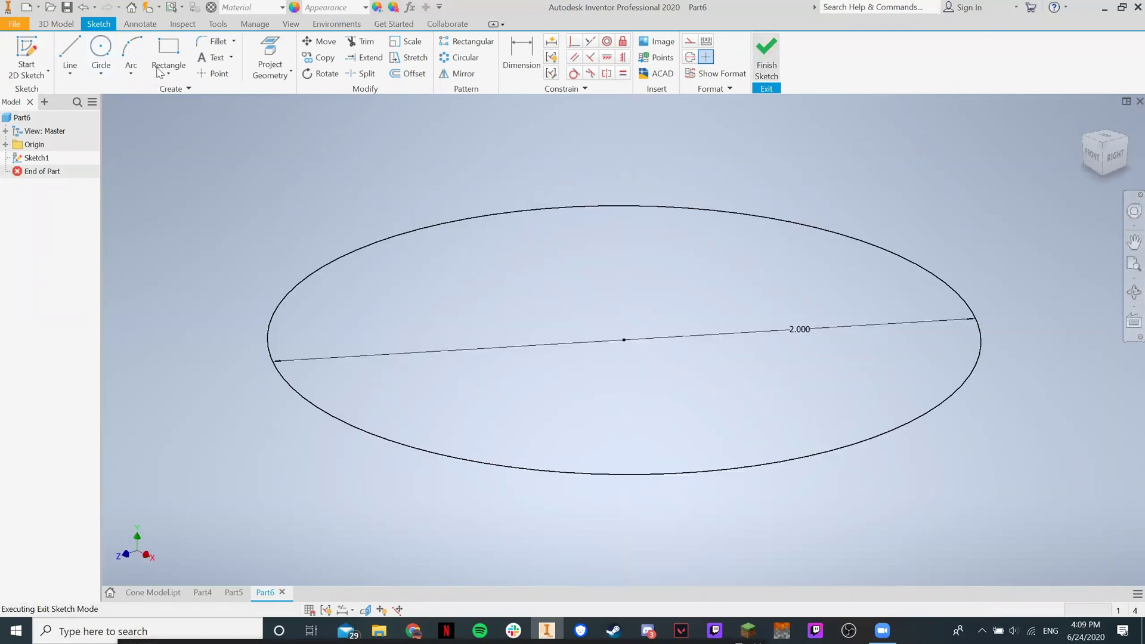
- Extrude the circle 3 in upward into a solid cylinder
{"action": "key", "text": "e"}
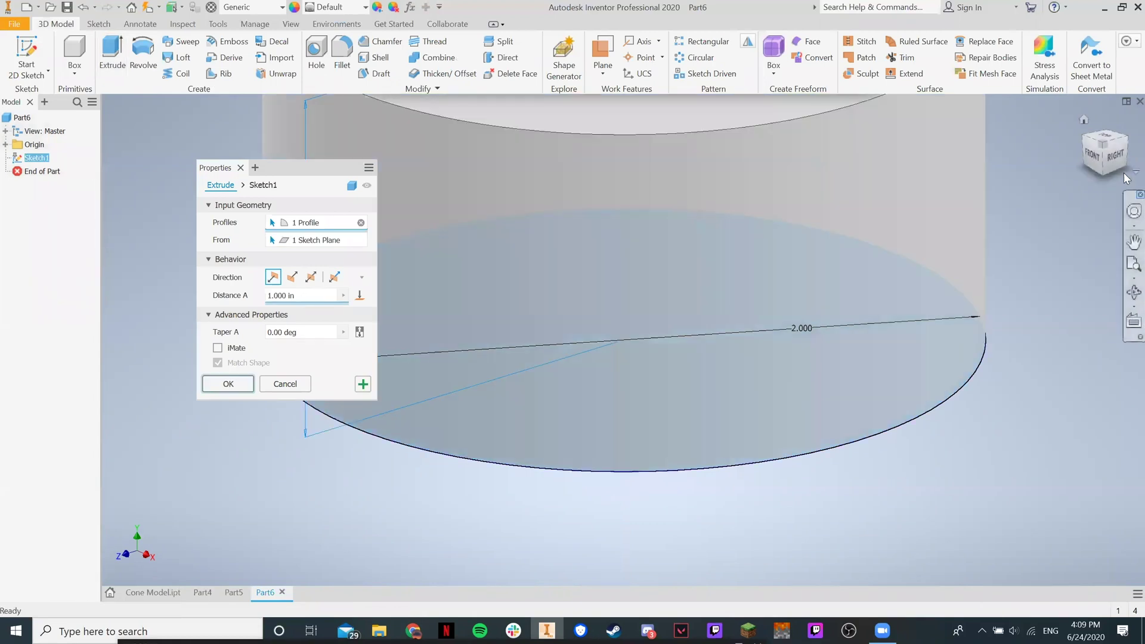
{"action": "left_click", "coordinate": [1084, 121]}
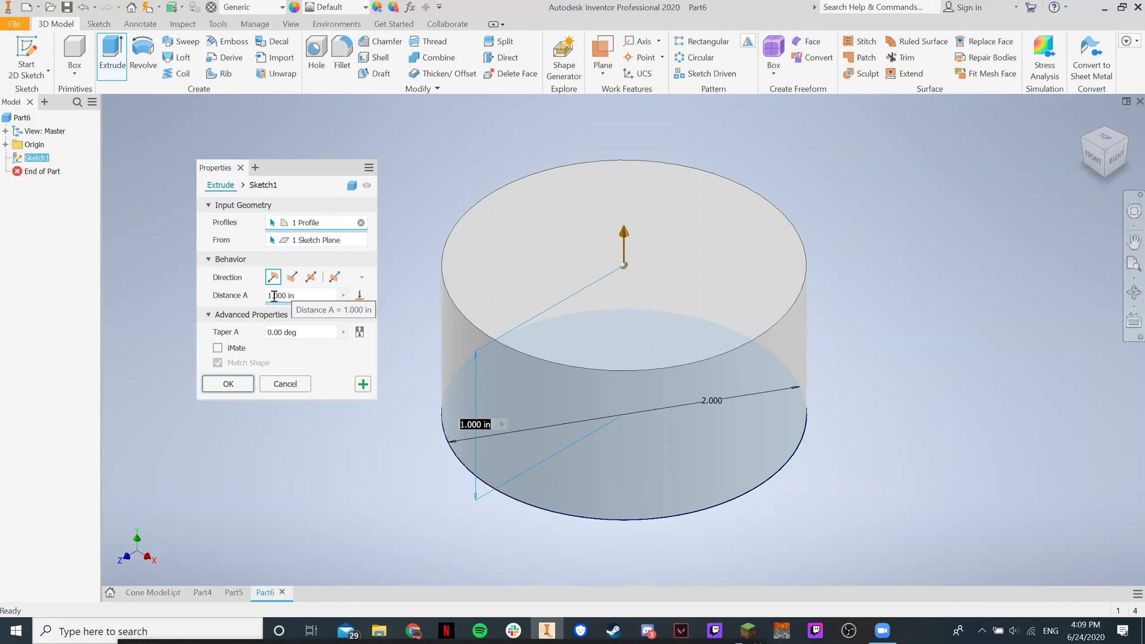
{"action": "type", "text": "3"}
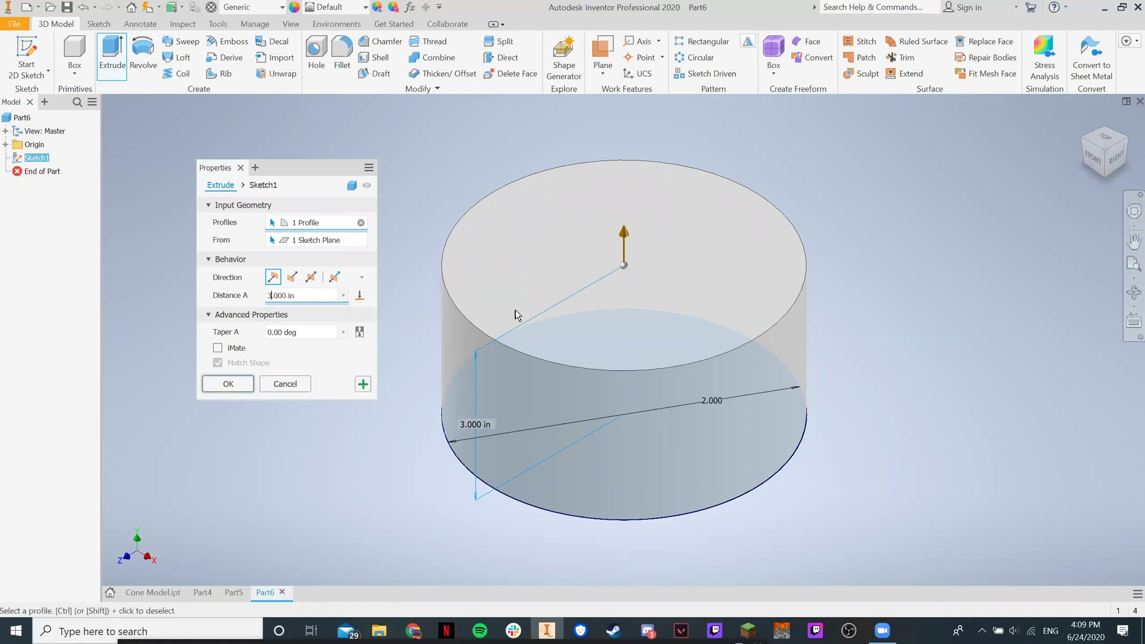
{"action": "left_click", "coordinate": [226, 384]}
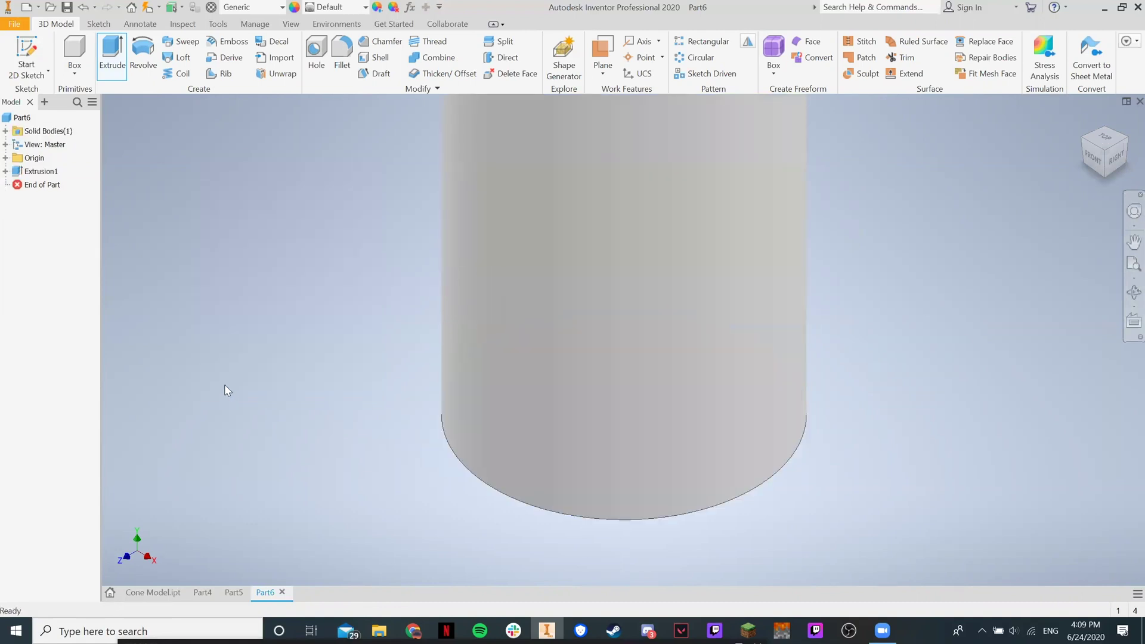
- Sketch a concentric circle about 1.8 in in diameter on the cylinder's top face, just inside its rim, and finish the sketch
{"action": "left_click", "coordinate": [1084, 120]}
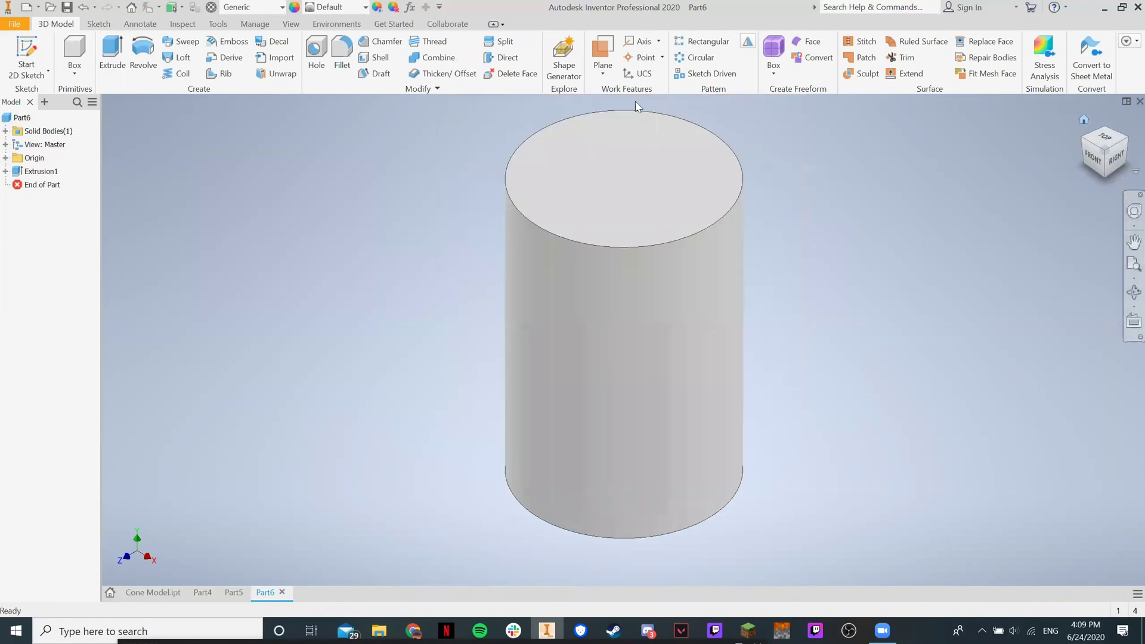
{"action": "left_click", "coordinate": [624, 212]}
{"action": "left_click", "coordinate": [101, 45]}
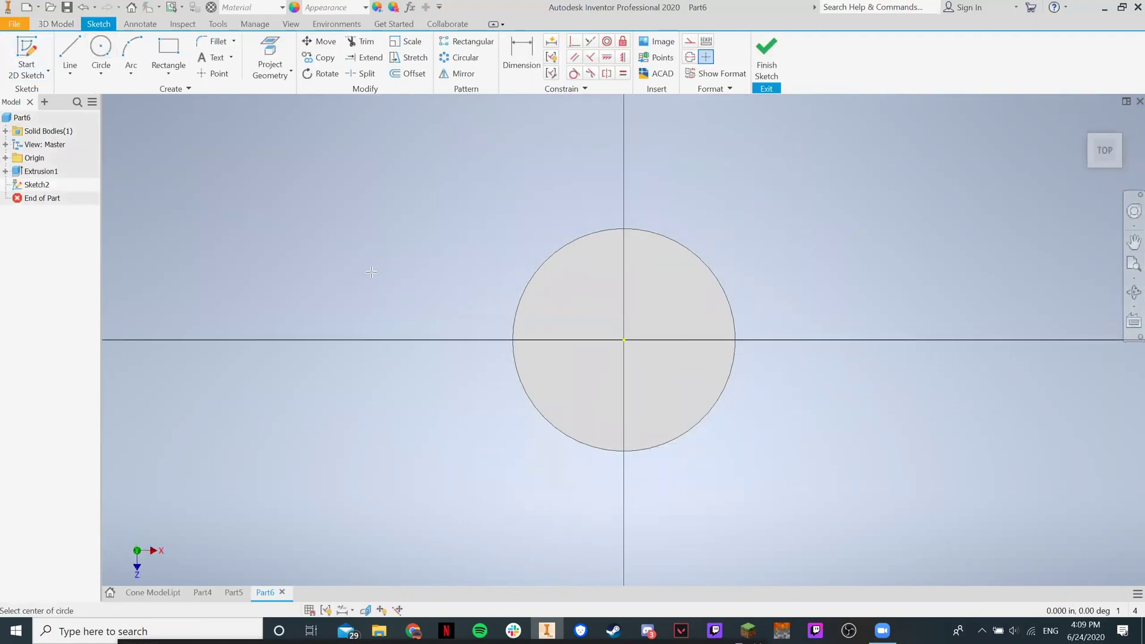
{"action": "left_click", "coordinate": [622, 340]}
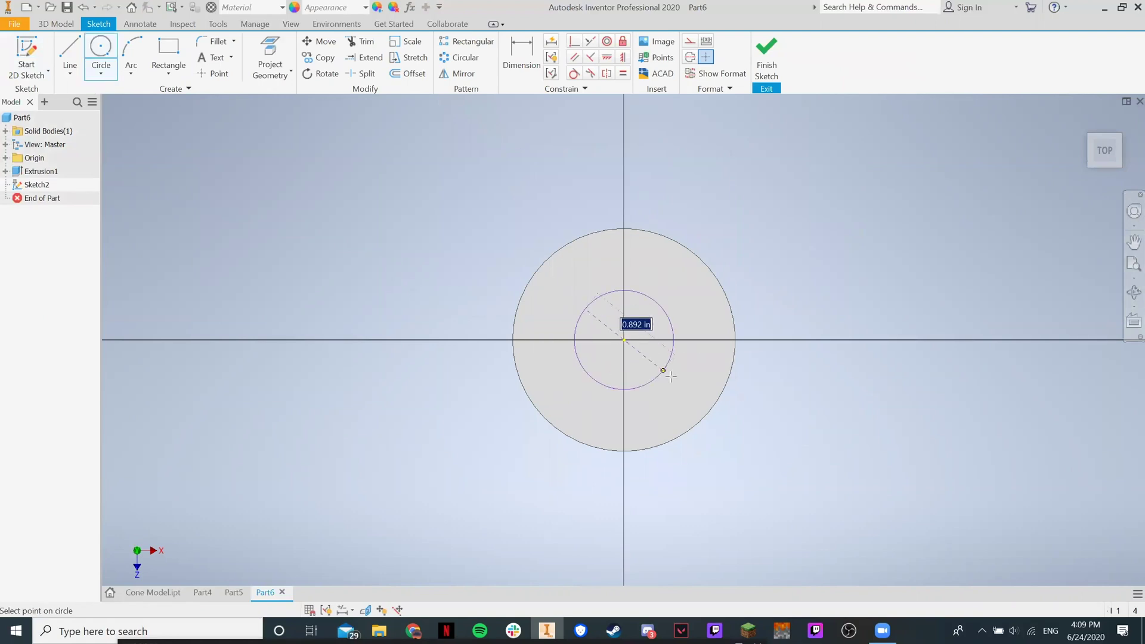
{"action": "left_click", "coordinate": [703, 397]}
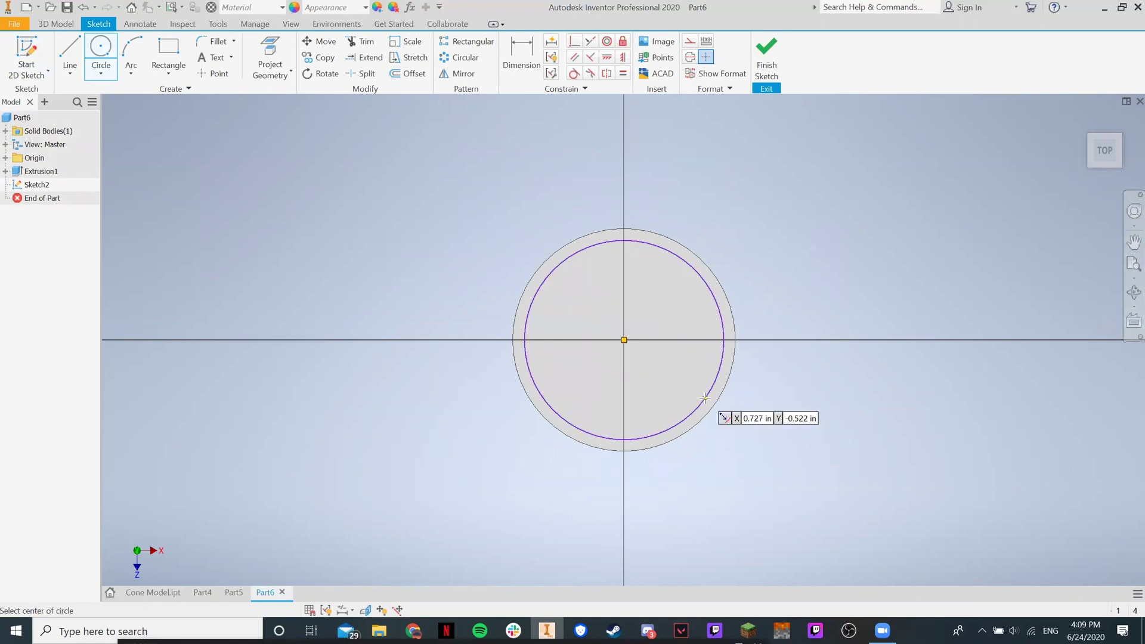
{"action": "key", "text": "Escape"}
{"action": "left_click", "coordinate": [766, 60]}
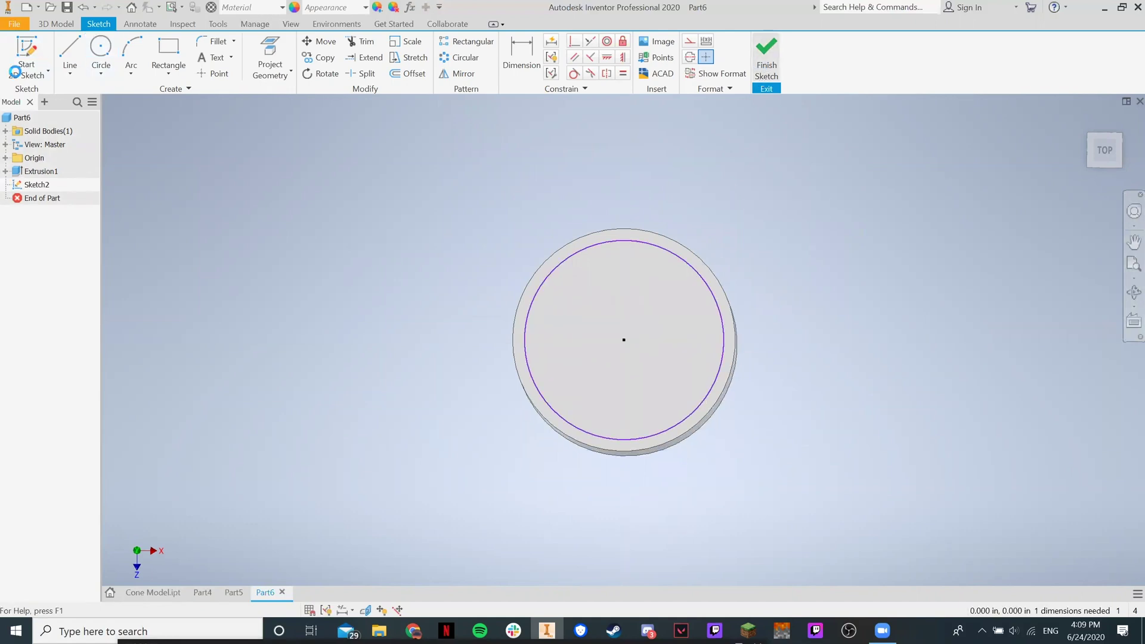
- Extrude the inner circle 2.9 in downward as a cut to hollow out the cylinder
{"action": "key", "text": "e"}
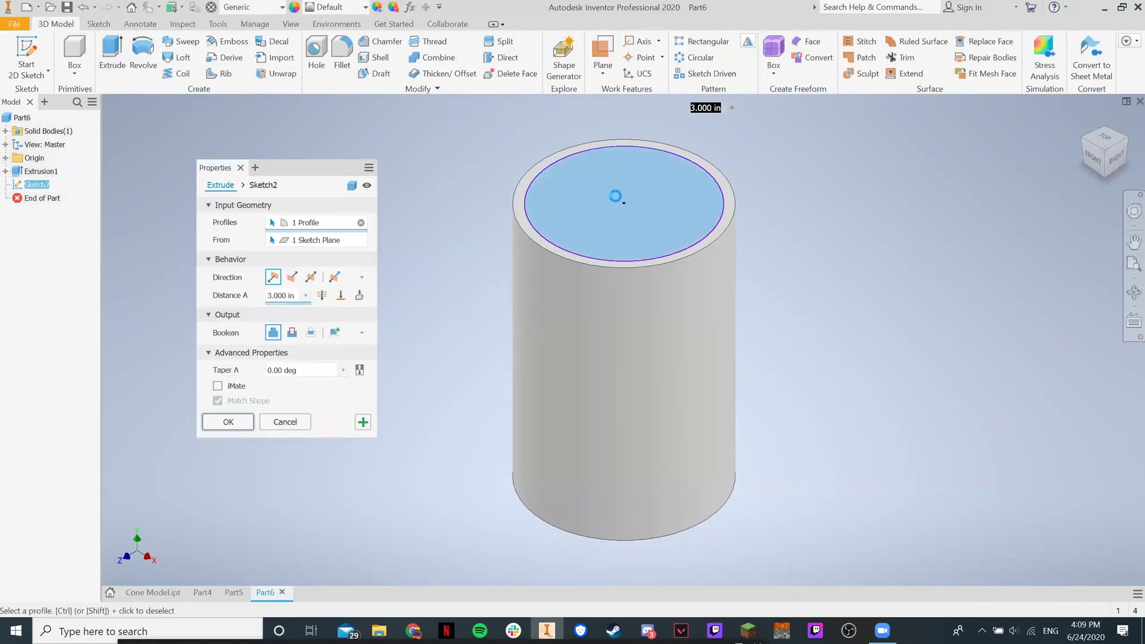
{"action": "left_click", "coordinate": [290, 276]}
{"action": "left_click", "coordinate": [275, 296]}
{"action": "key", "text": "BackSpace"}
{"action": "key", "text": "BackSpace"}
{"action": "key", "text": "Delete"}
{"action": "key", "text": "Delete"}
{"action": "key", "text": "Delete"}
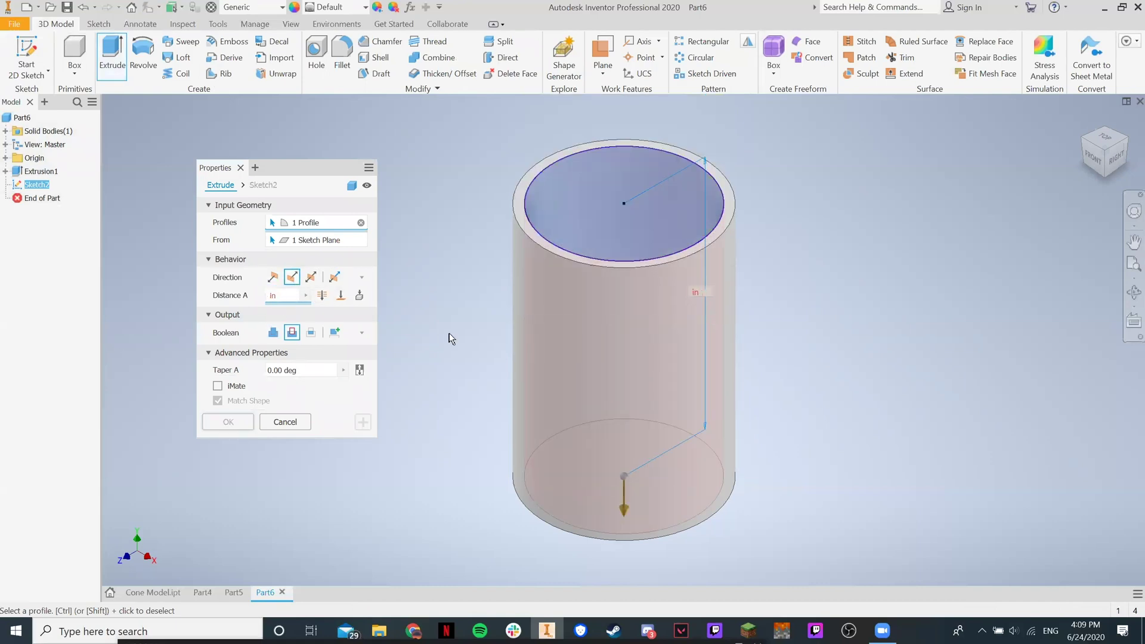
{"action": "type", "text": "2.5"}
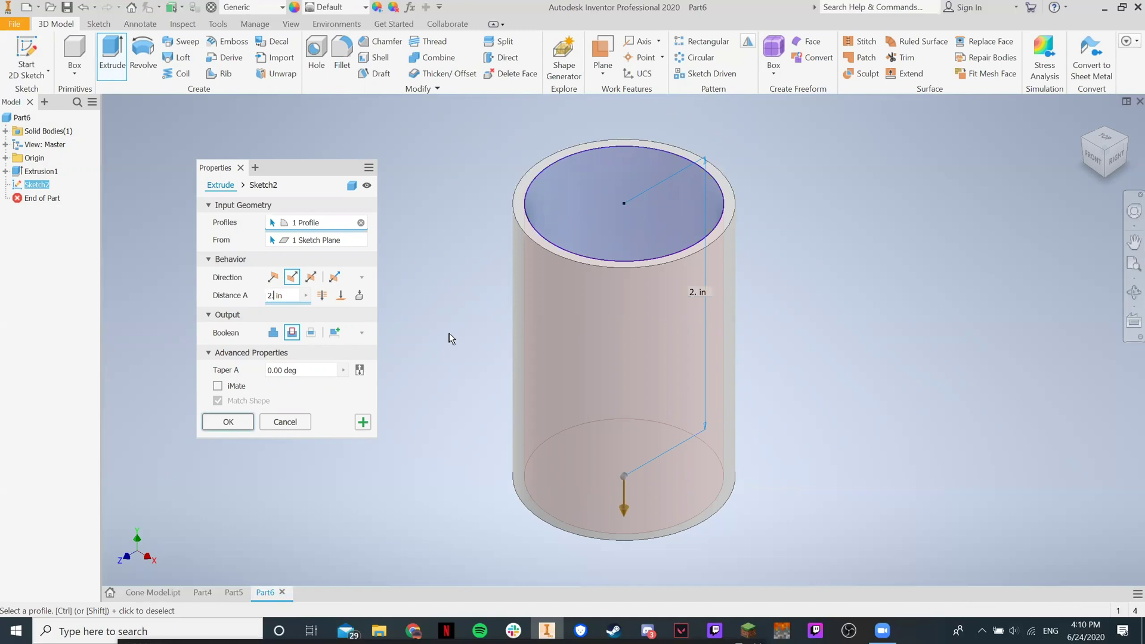
{"action": "key", "text": "BackSpace"}
{"action": "type", "text": "05"}
{"action": "key", "text": "BackSpace"}
{"action": "key", "text": "BackSpace"}
{"action": "key", "text": "BackSpace"}
{"action": "key", "text": "BackSpace"}
{"action": "type", "text": "2."}
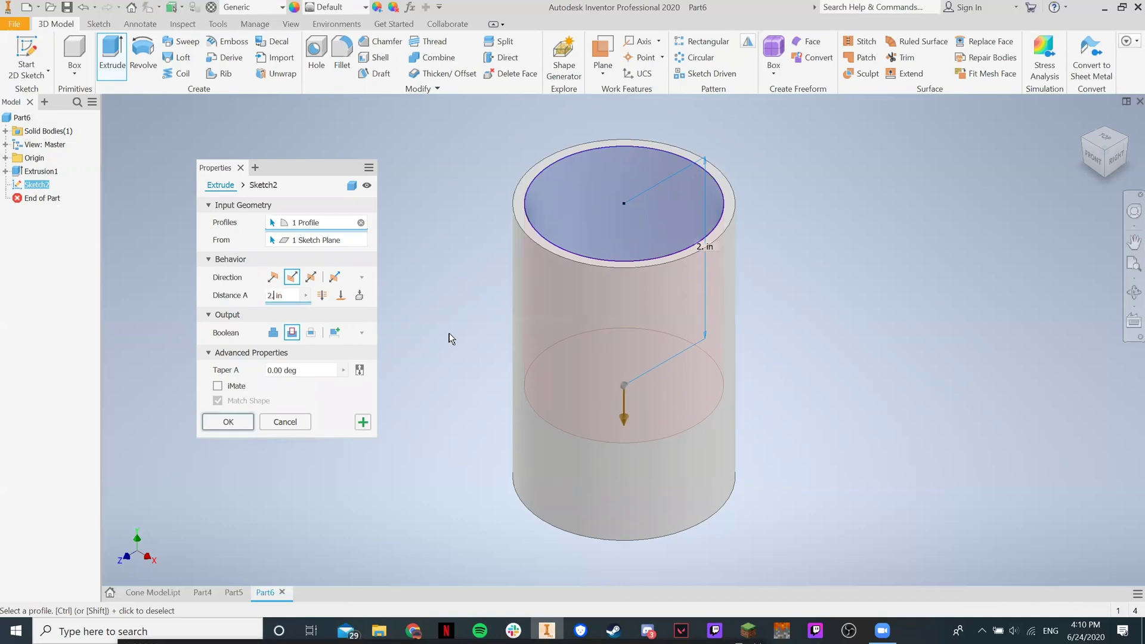
{"action": "type", "text": "9"}
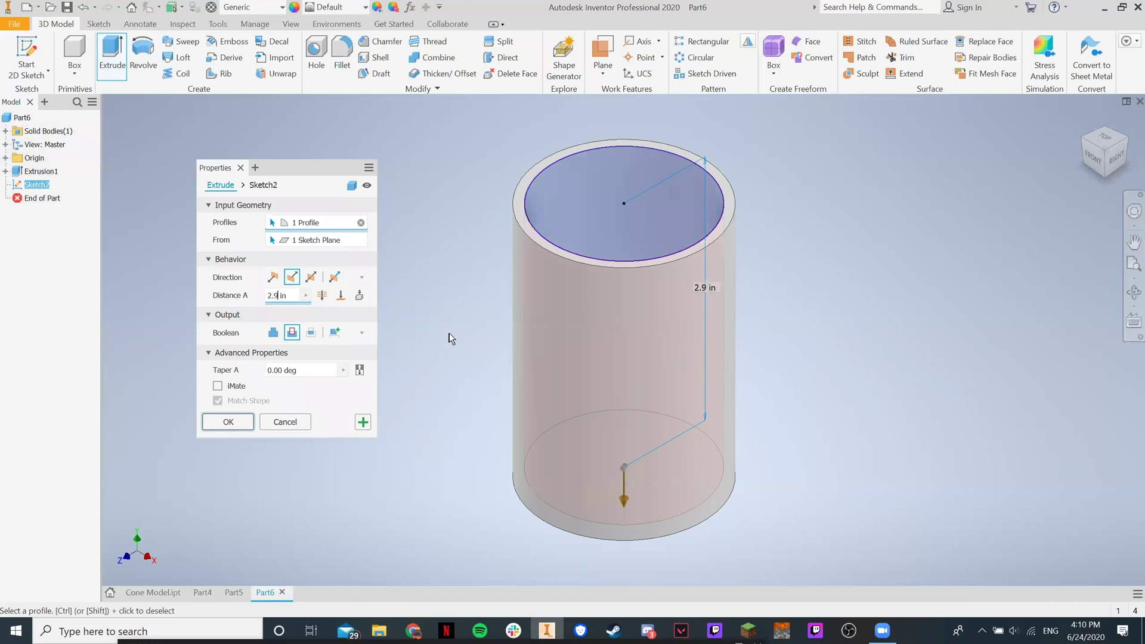
{"action": "left_click", "coordinate": [230, 421]}
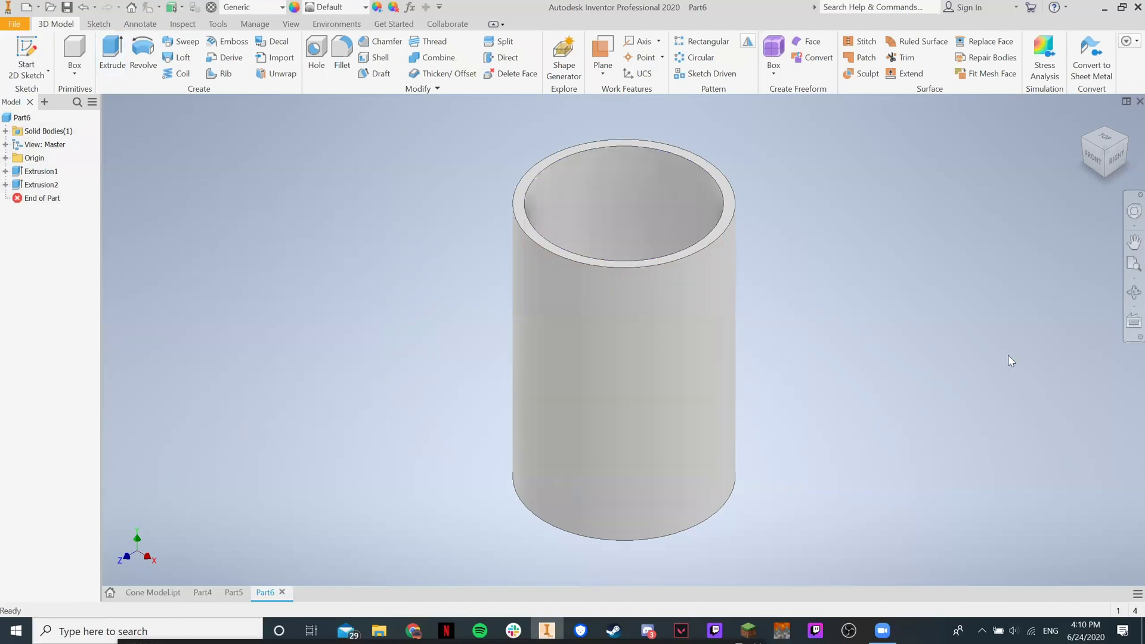
- Make the origin YZ plane visible through the middle of the hollow cylinder
{"action": "left_click", "coordinate": [1103, 138]}
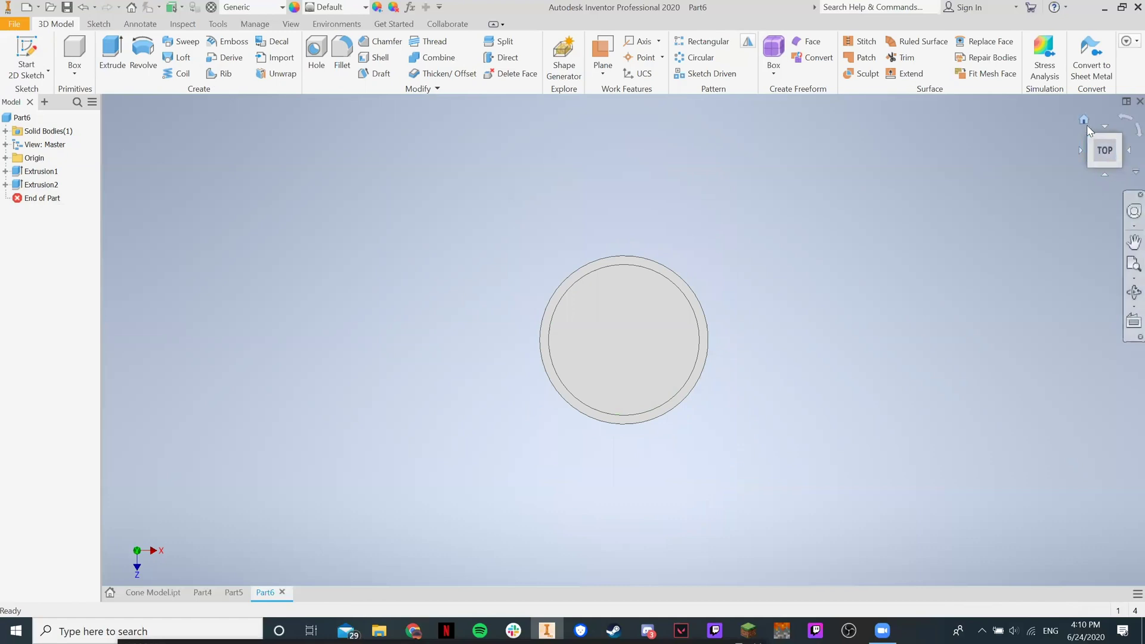
{"action": "left_click", "coordinate": [1084, 121]}
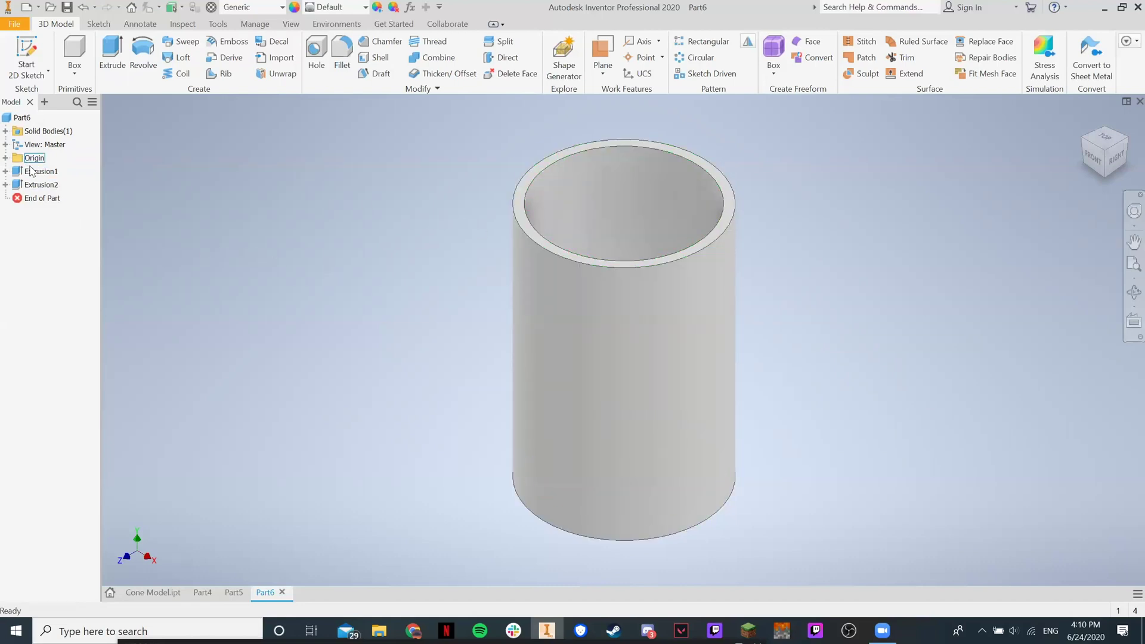
{"action": "left_click", "coordinate": [6, 146]}
{"action": "left_click", "coordinate": [5, 146]}
{"action": "left_click", "coordinate": [6, 158]}
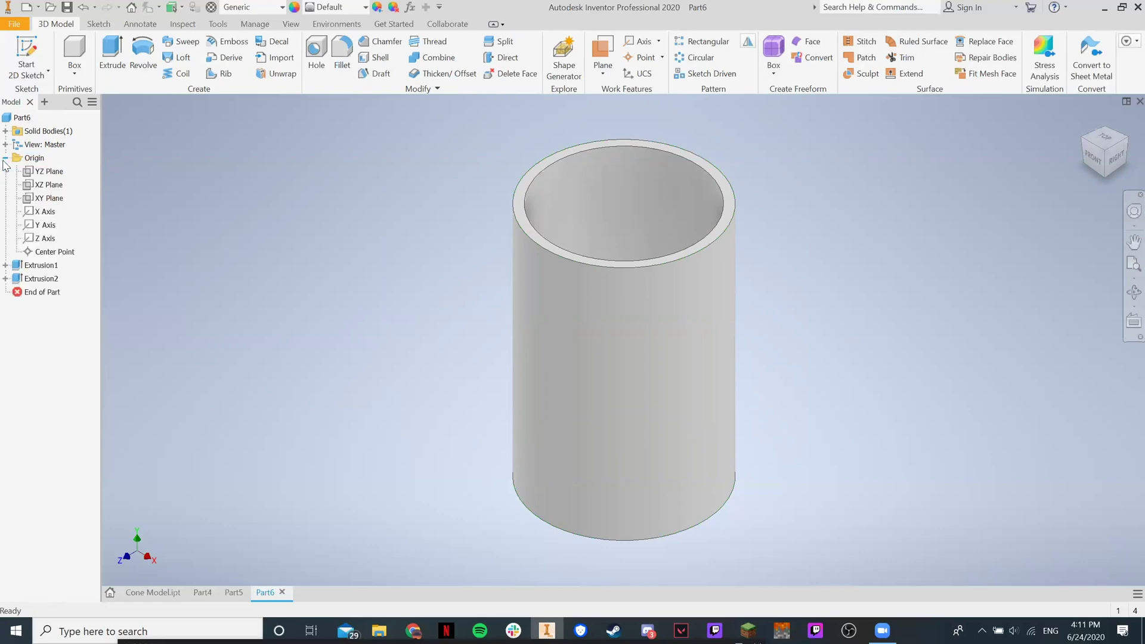
{"action": "left_click", "coordinate": [48, 172]}
{"action": "right_click", "coordinate": [46, 176]}
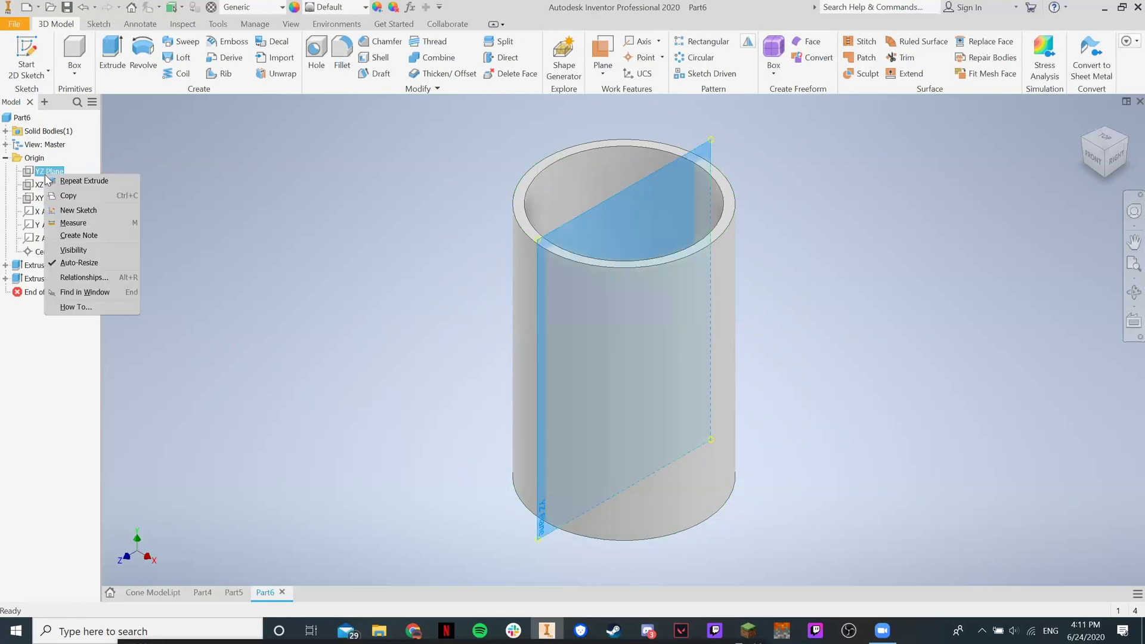
{"action": "left_click", "coordinate": [83, 251]}
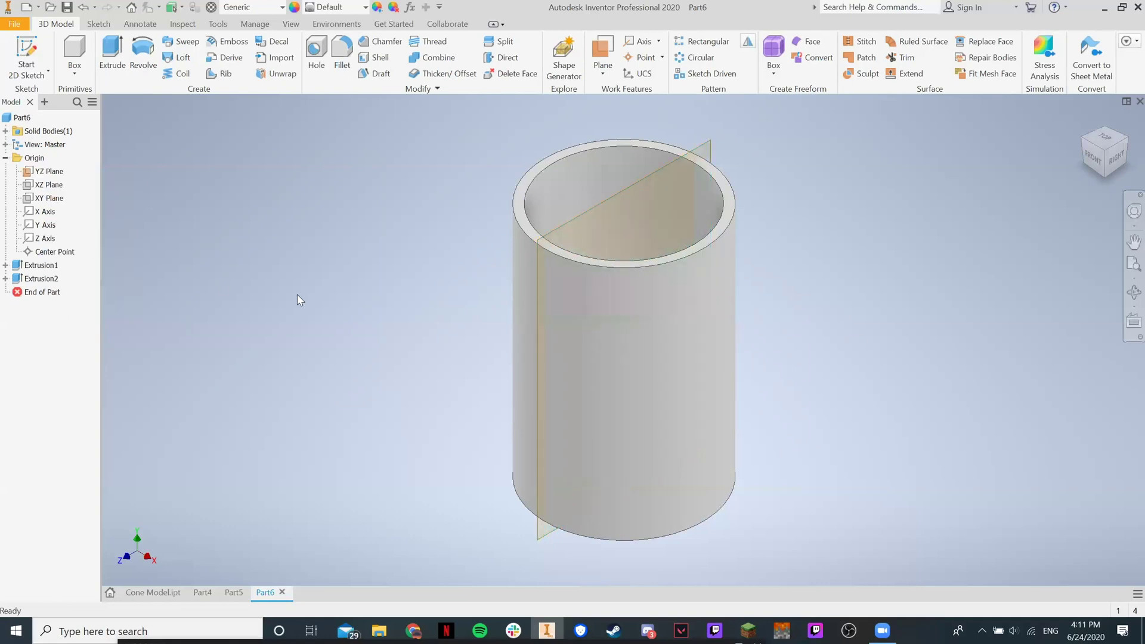
{"action": "left_click", "coordinate": [5, 158]}
{"action": "left_click", "coordinate": [5, 158]}
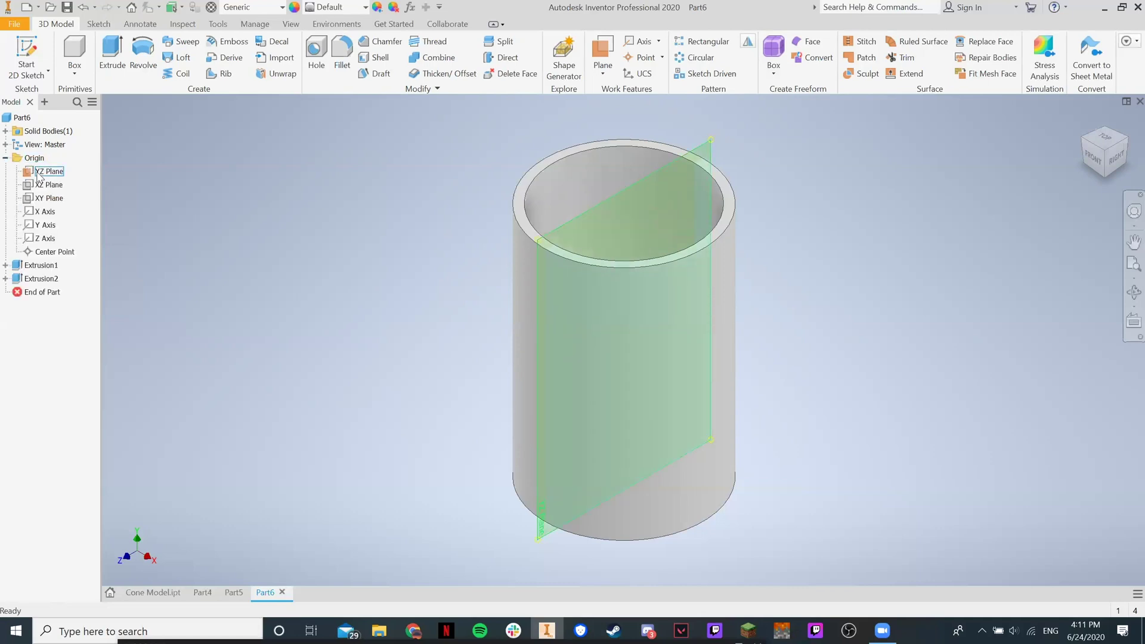
{"action": "right_click", "coordinate": [38, 174]}
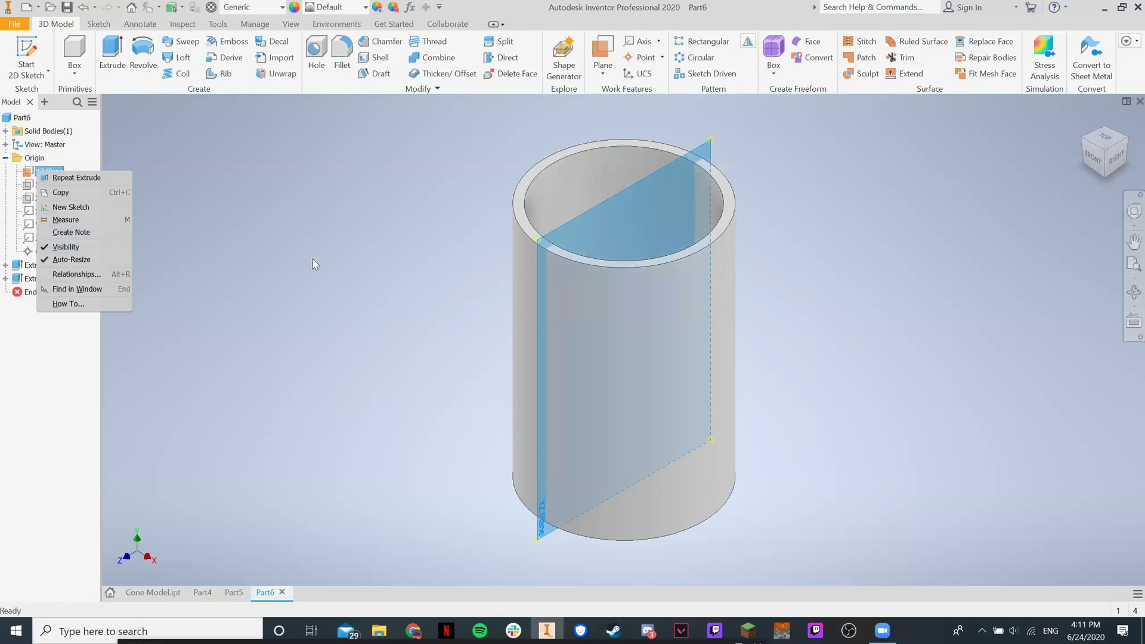
{"action": "key", "text": "Escape"}
{"action": "left_click", "coordinate": [791, 171]}
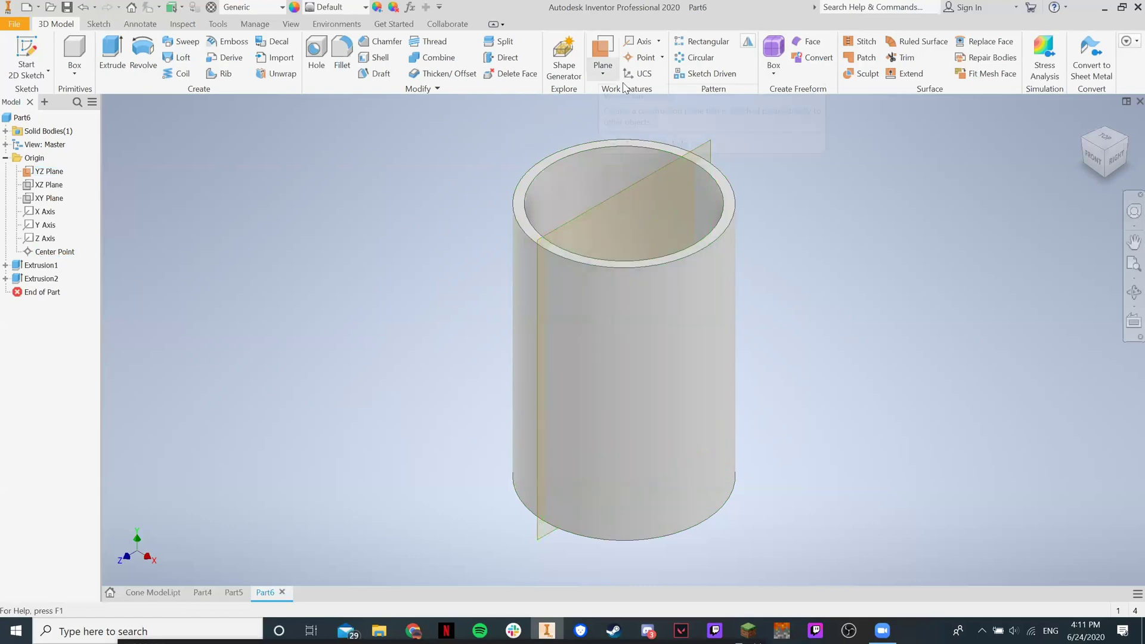
{"action": "left_click", "coordinate": [709, 140]}
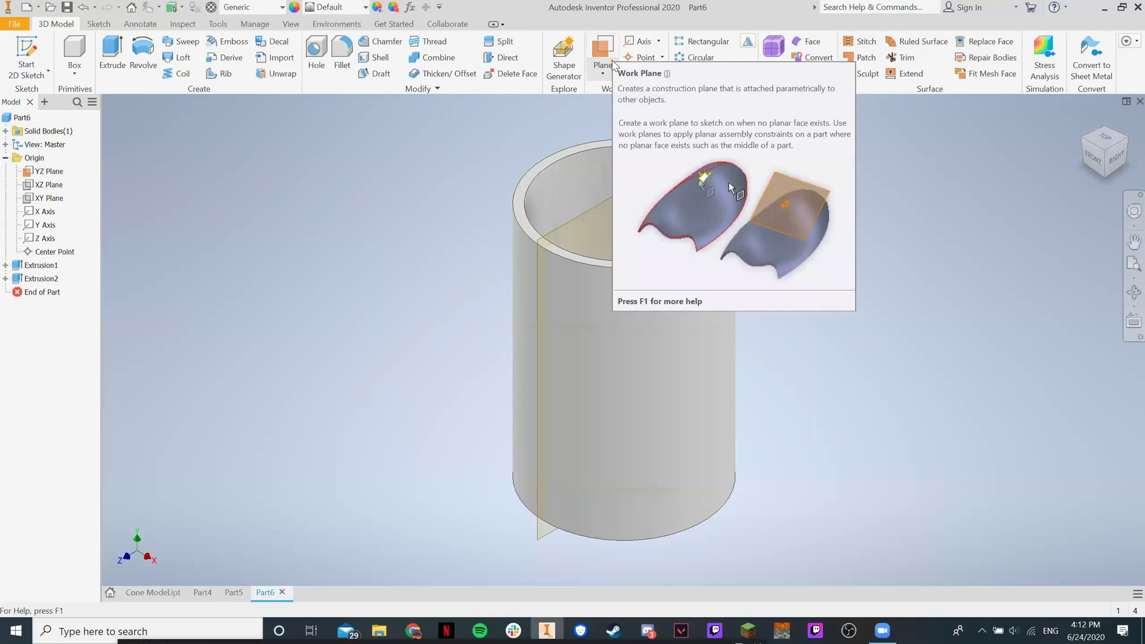
- Create a work plane offset 1 in from the YZ plane, tangent to the cylinder's side, and hide the YZ plane
{"action": "left_click", "coordinate": [607, 69]}
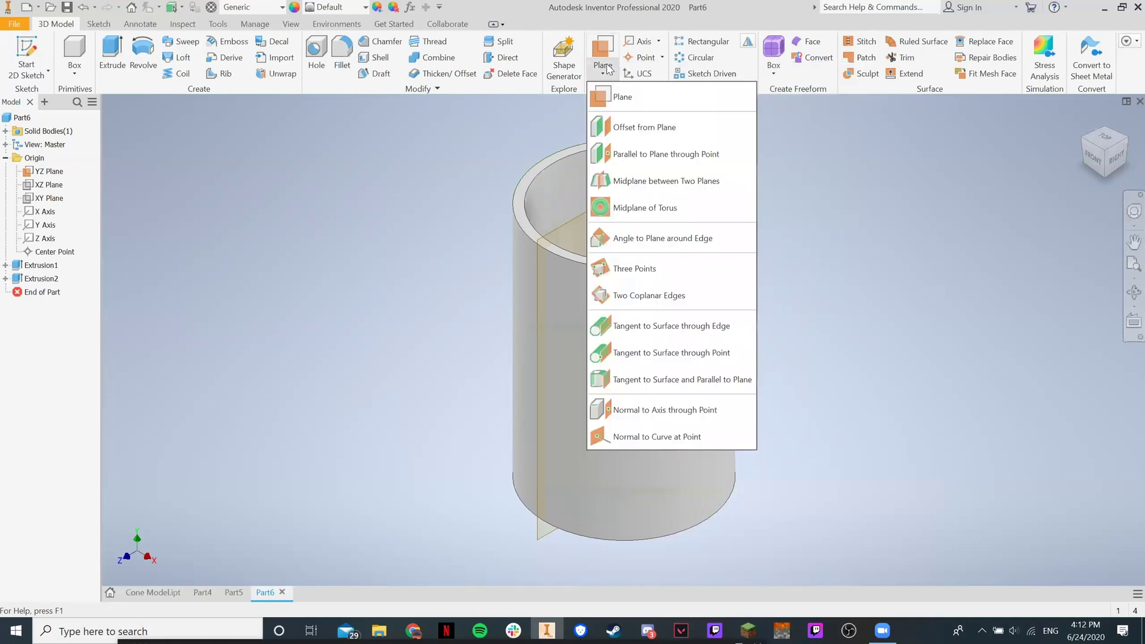
{"action": "left_click", "coordinate": [630, 128]}
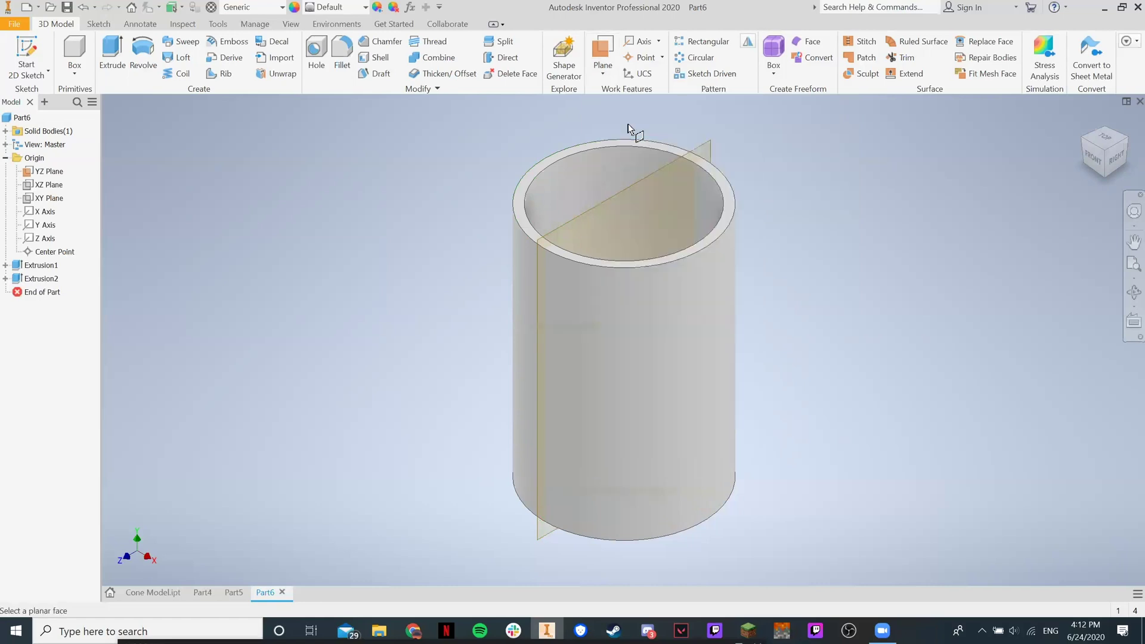
{"action": "left_click", "coordinate": [707, 145]}
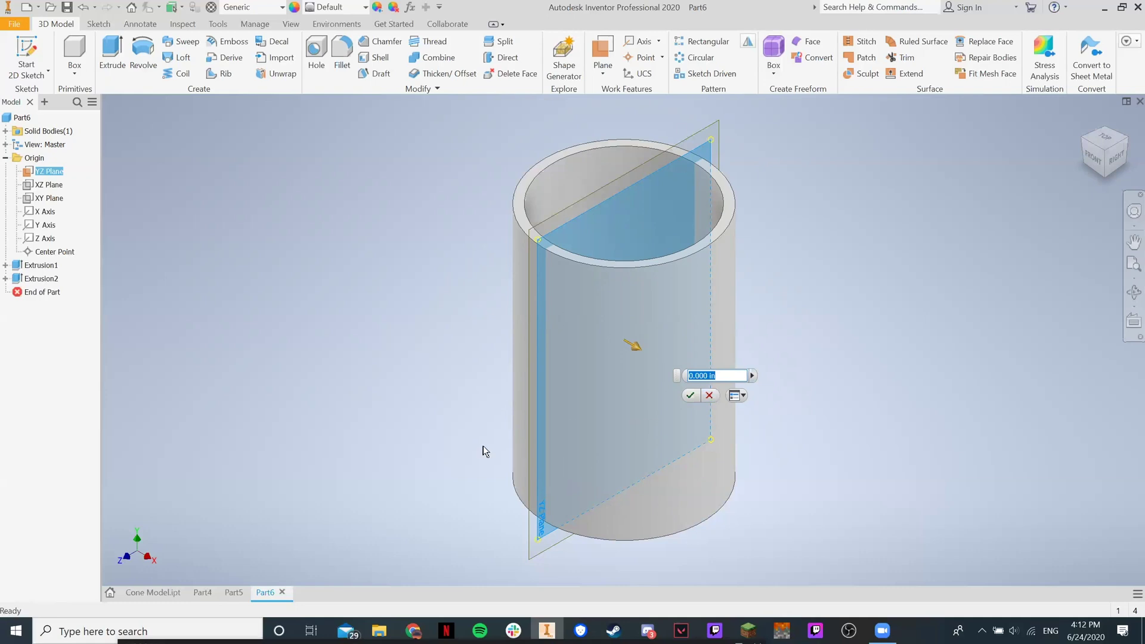
{"action": "type", "text": "1"}
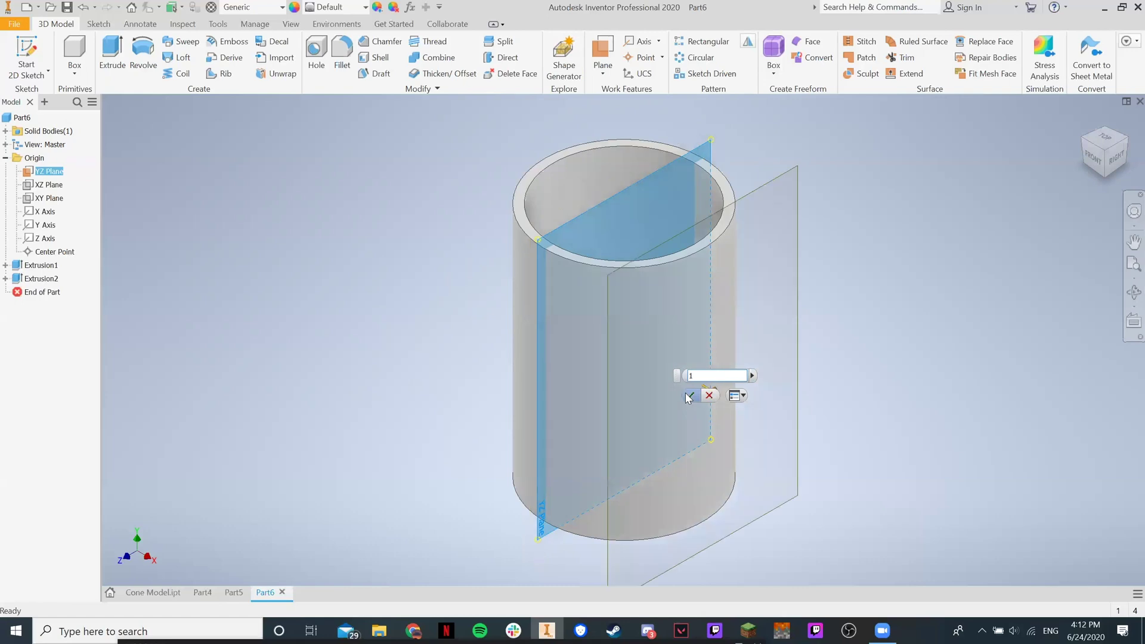
{"action": "left_click", "coordinate": [688, 396]}
{"action": "left_click", "coordinate": [1099, 162]}
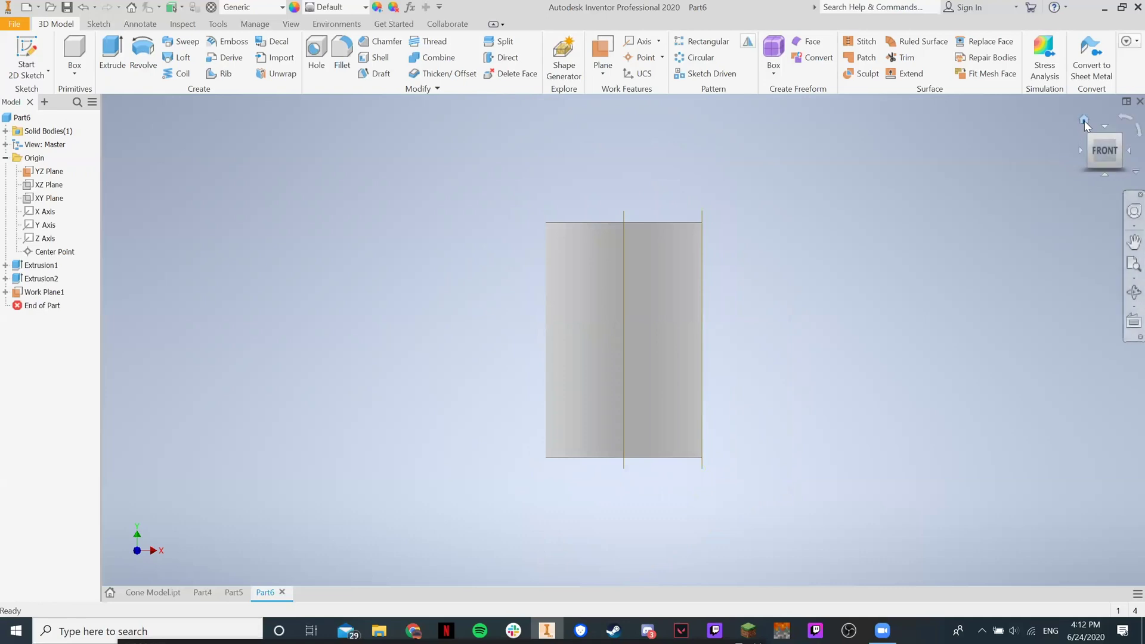
{"action": "left_click", "coordinate": [1086, 122]}
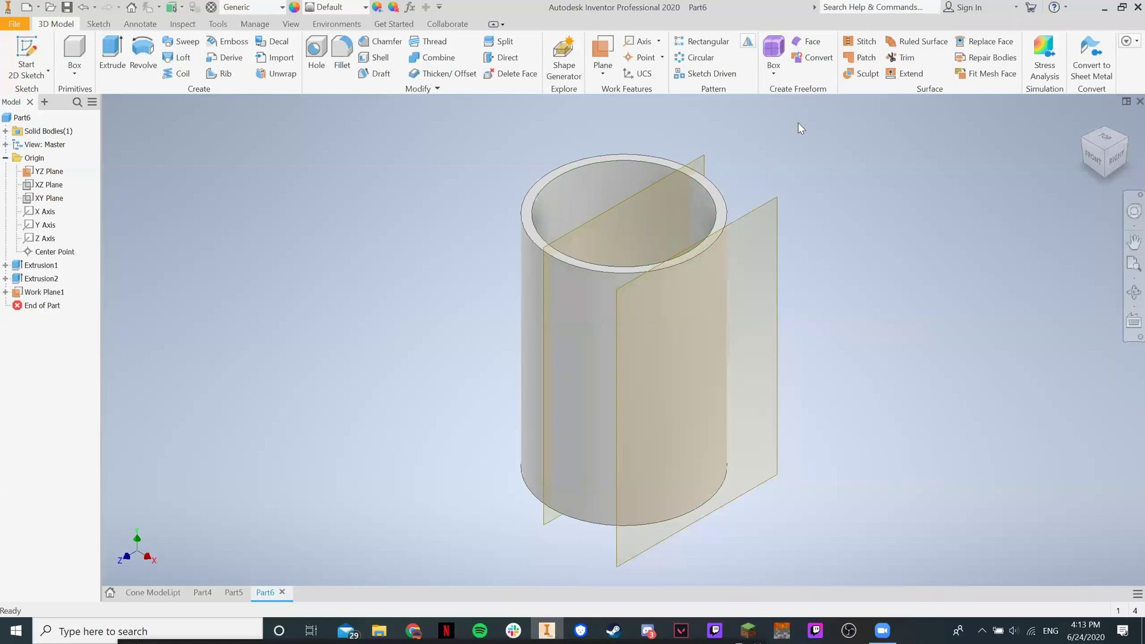
{"action": "right_click", "coordinate": [704, 156]}
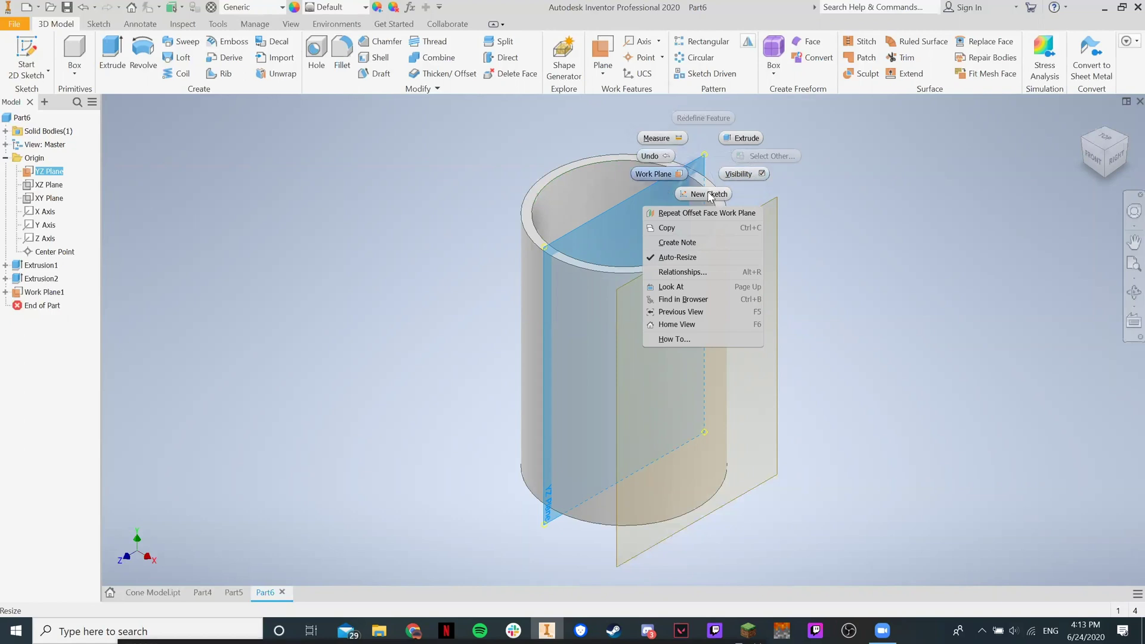
{"action": "left_click", "coordinate": [746, 171]}
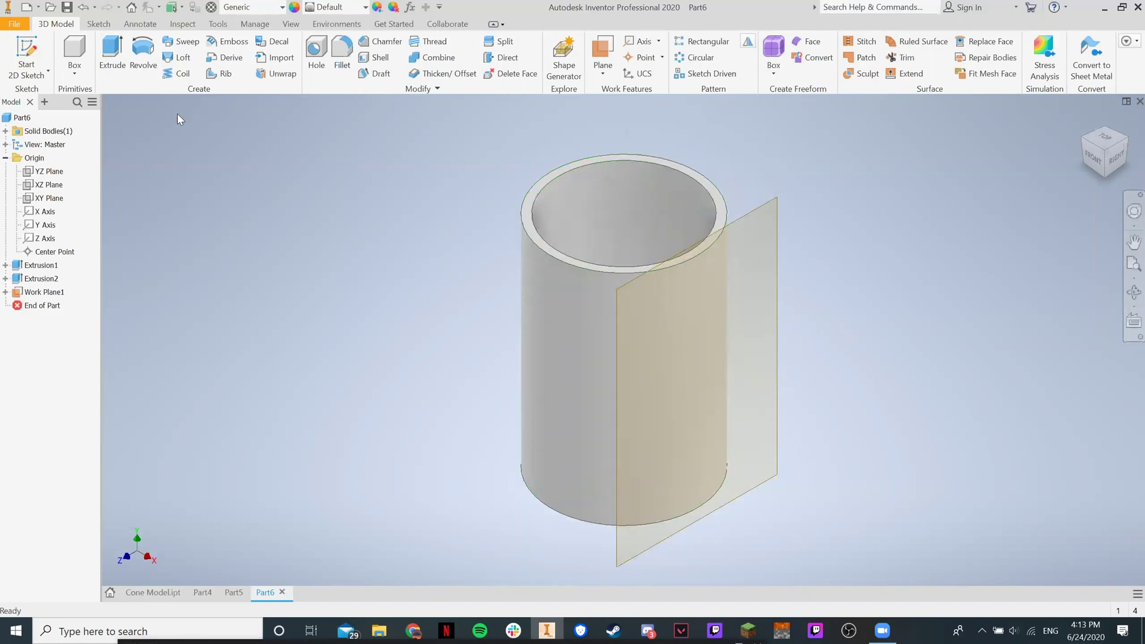
- Start a sketch on the offset work plane and draw a circle about 0.3 in in diameter on the vertical axis, near the cylinder's top
{"action": "left_click", "coordinate": [15, 49]}
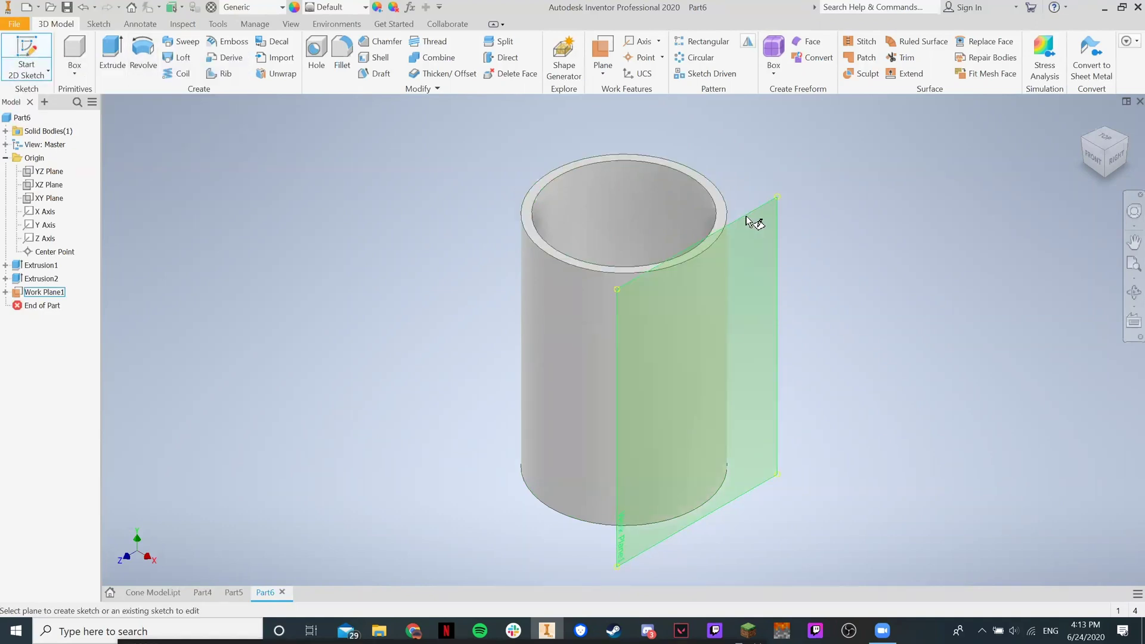
{"action": "left_click", "coordinate": [779, 219]}
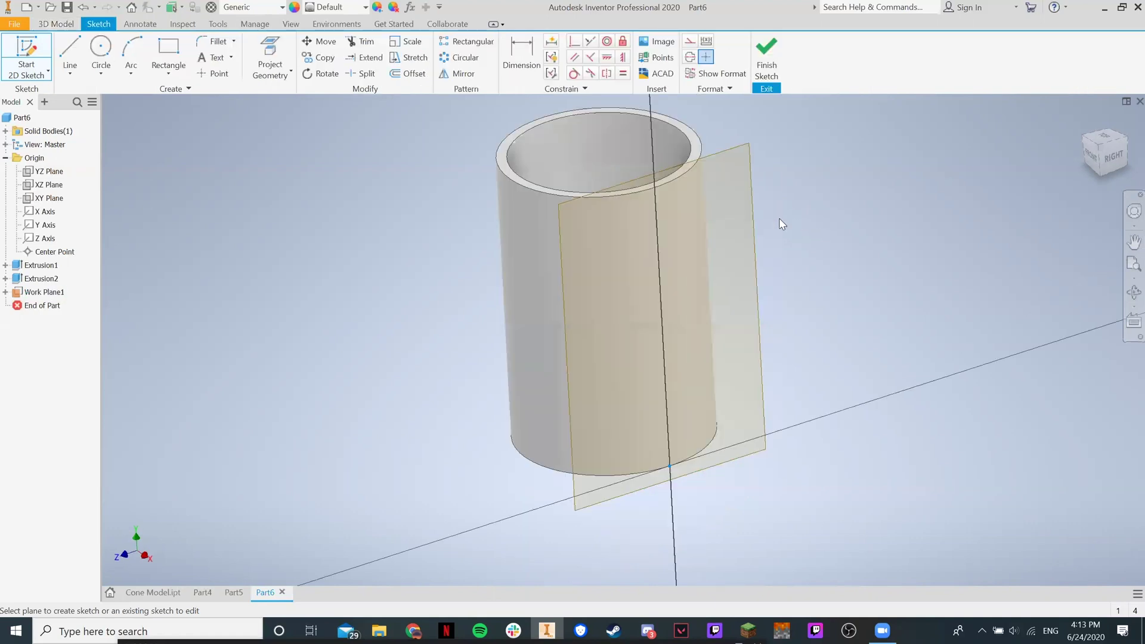
{"action": "left_click", "coordinate": [1107, 153]}
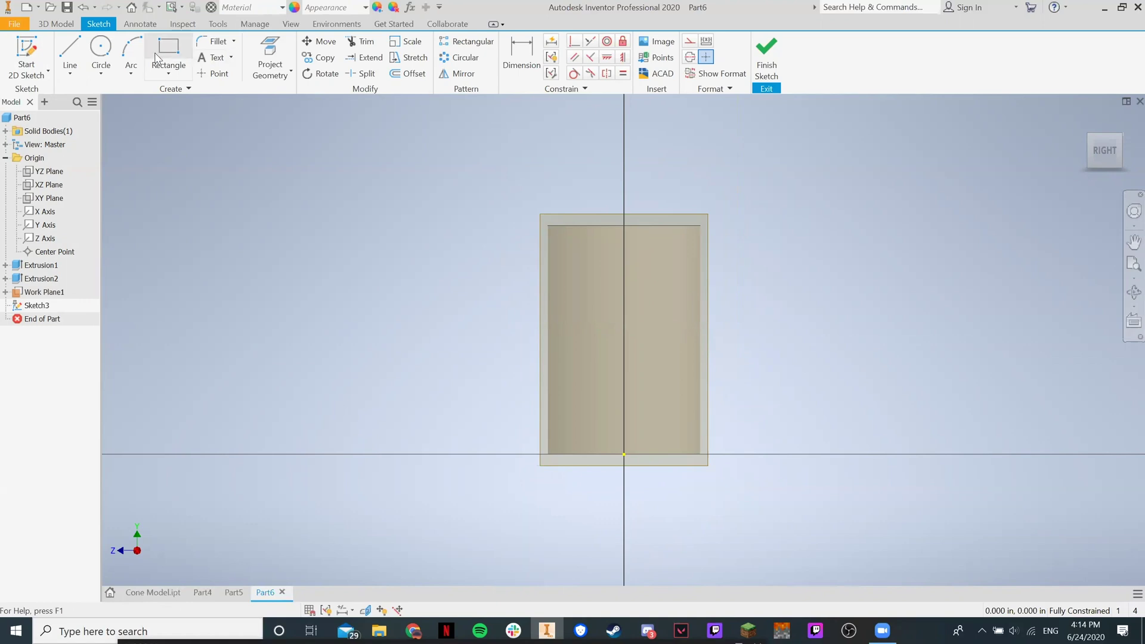
{"action": "left_click", "coordinate": [95, 47]}
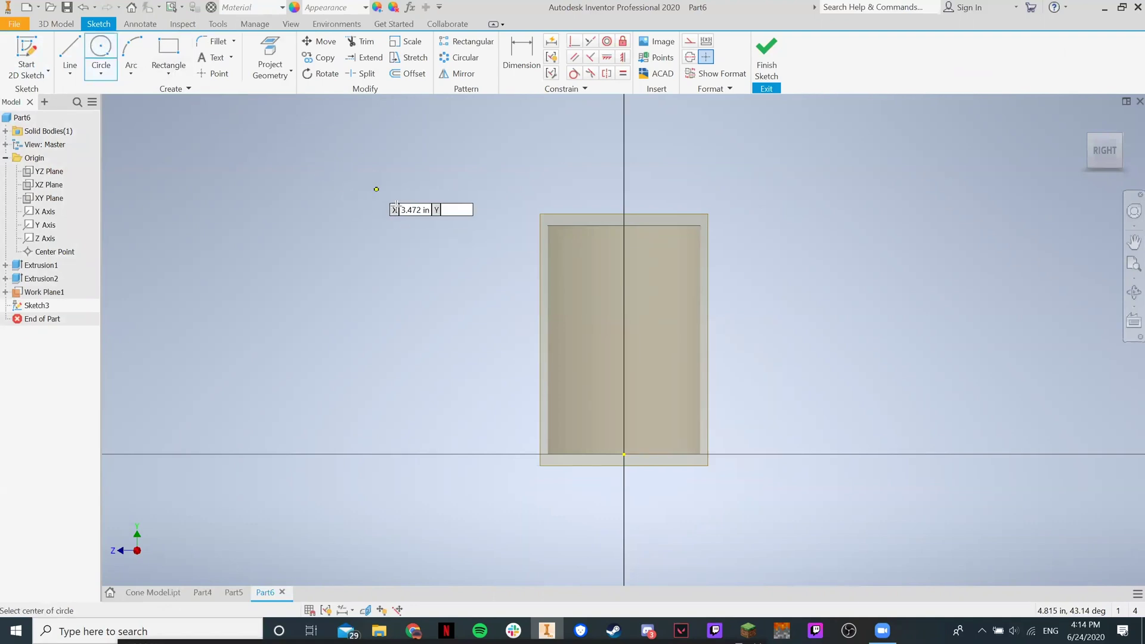
{"action": "left_click", "coordinate": [624, 254]}
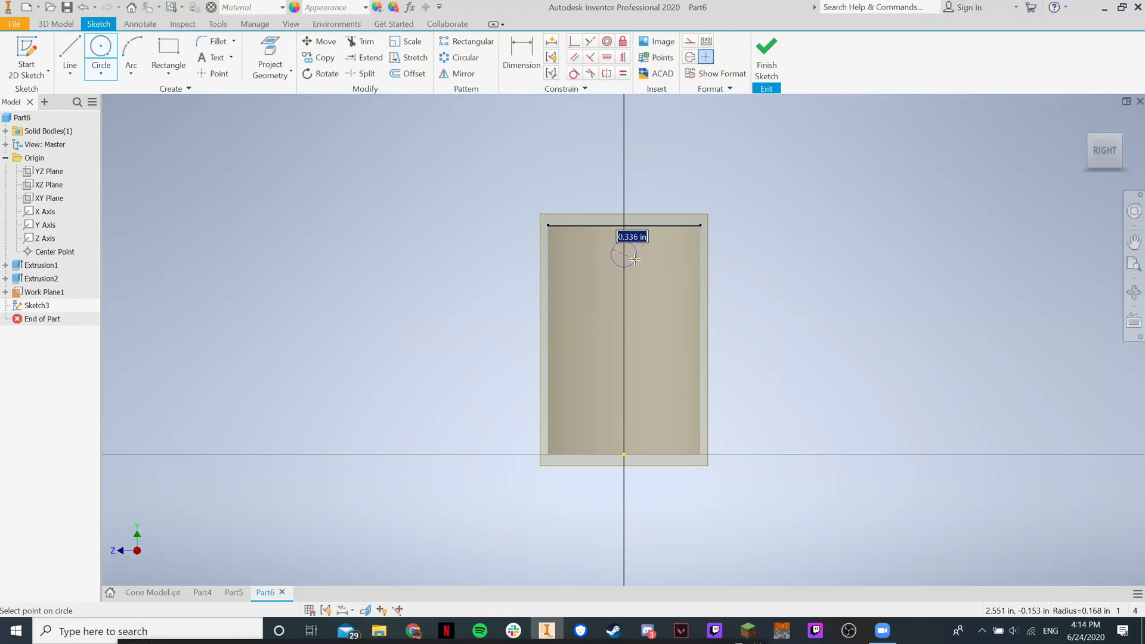
{"action": "left_click", "coordinate": [633, 260]}
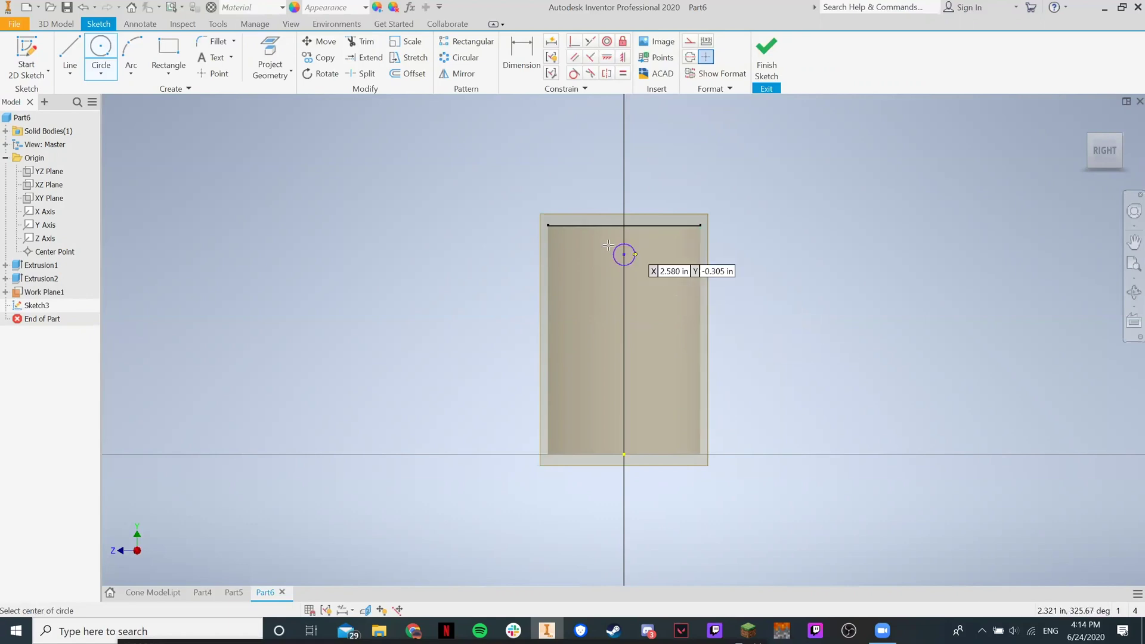
{"action": "key", "text": "Escape"}
{"action": "mouse_move", "coordinate": [1082, 154]}
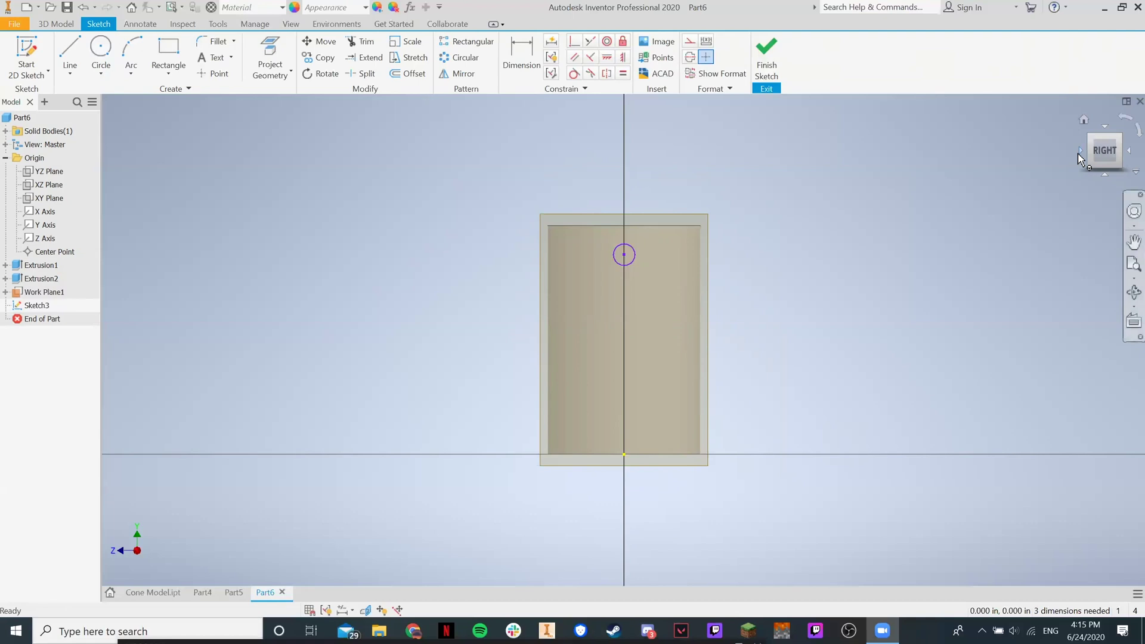
{"action": "left_click", "coordinate": [1078, 153]}
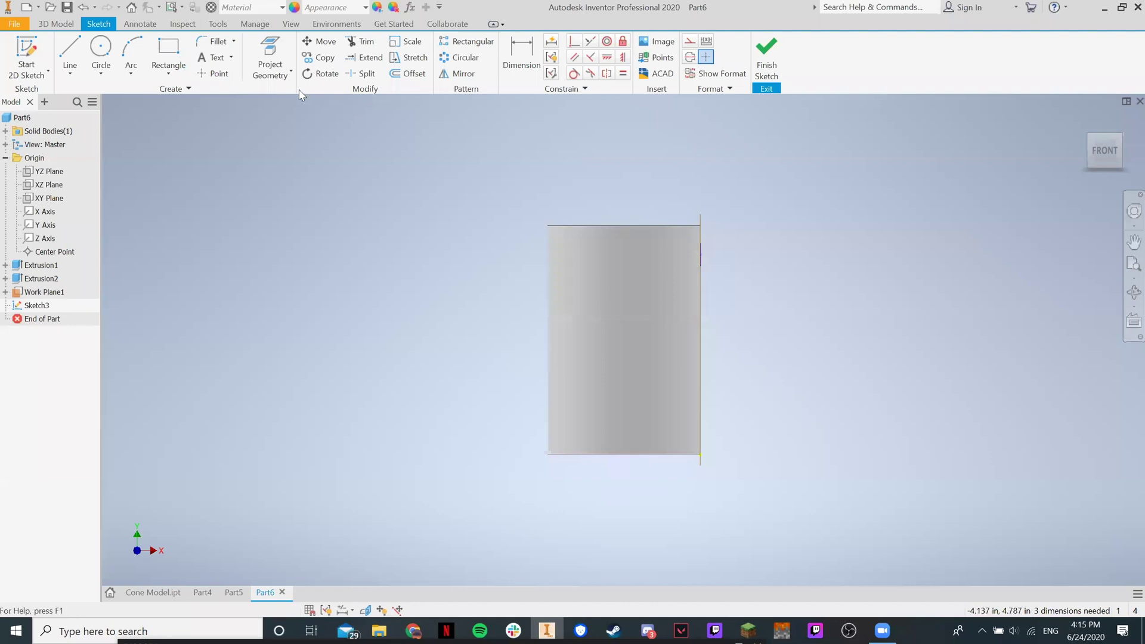
{"action": "left_click", "coordinate": [133, 54]}
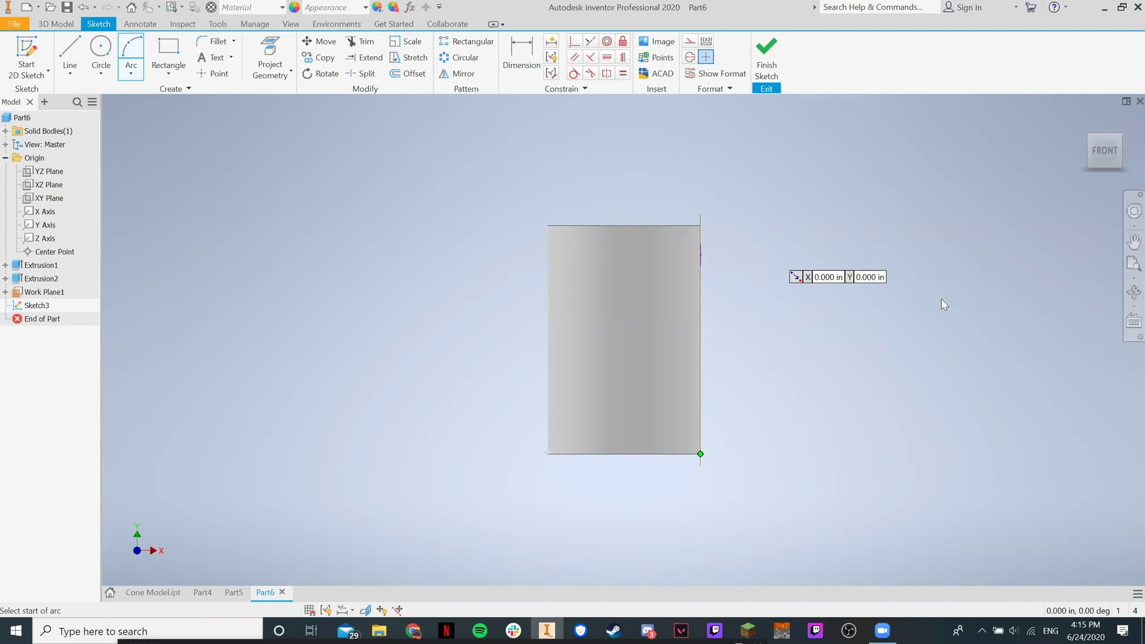
{"action": "key", "text": "Escape"}
{"action": "left_click", "coordinate": [132, 54]}
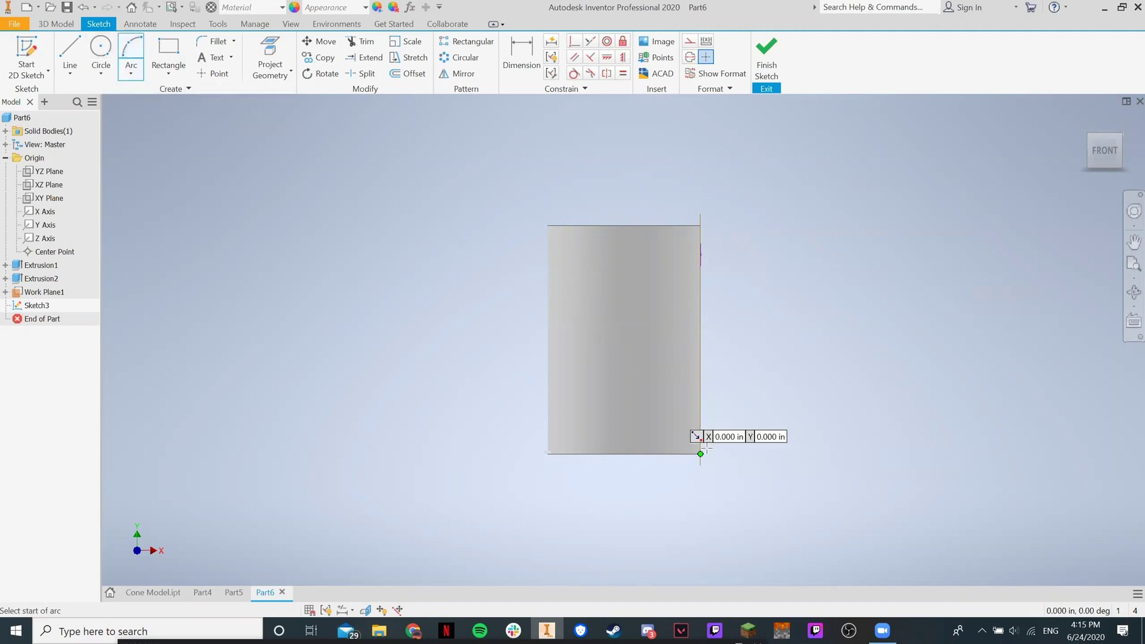
{"action": "left_click", "coordinate": [1129, 161]}
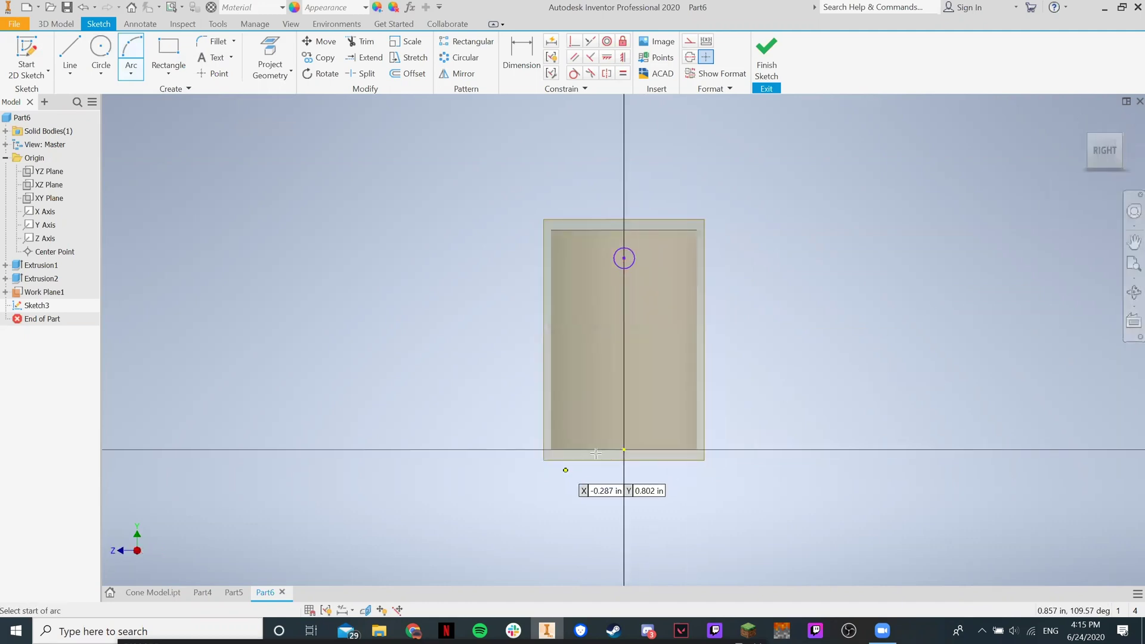
{"action": "left_click", "coordinate": [624, 258]}
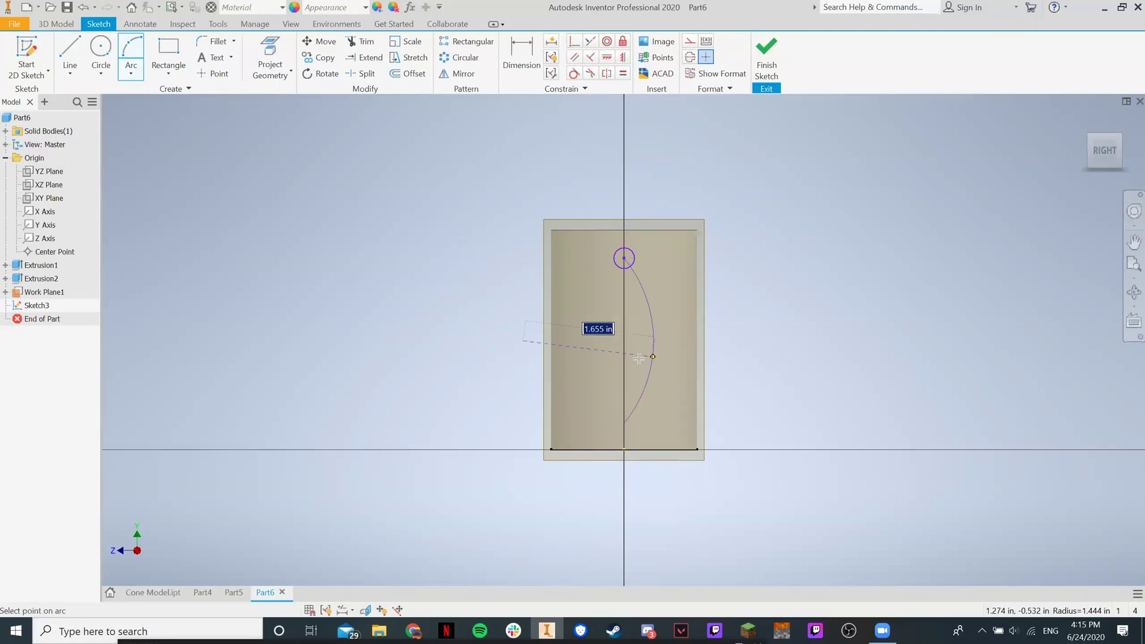
{"action": "left_click", "coordinate": [1107, 152]}
{"action": "key", "text": "F5"}
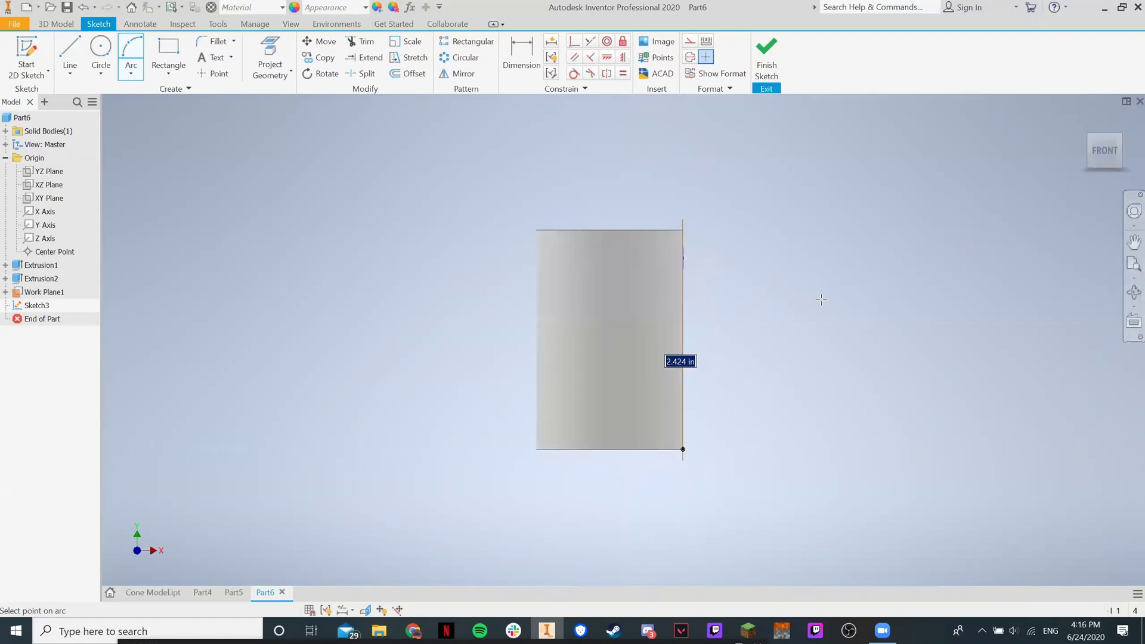
{"action": "key", "text": "Escape"}
{"action": "key", "text": "Escape"}
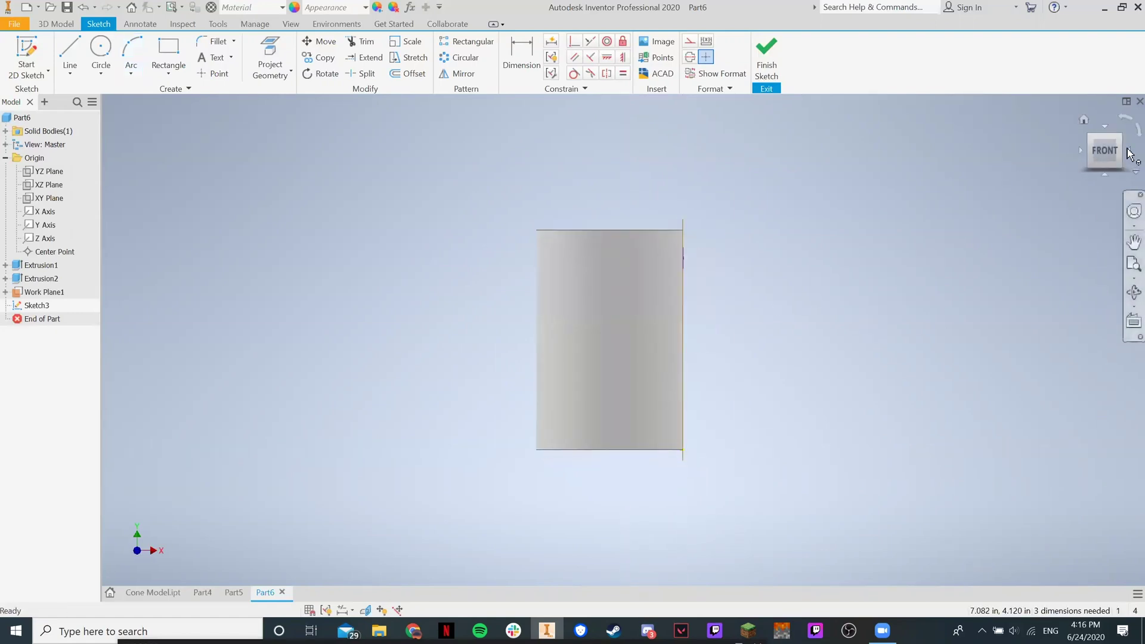
{"action": "left_click", "coordinate": [1128, 151]}
- Make the origin XY plane visible through the cylinder and finish the circle sketch
{"action": "left_click", "coordinate": [1083, 121]}
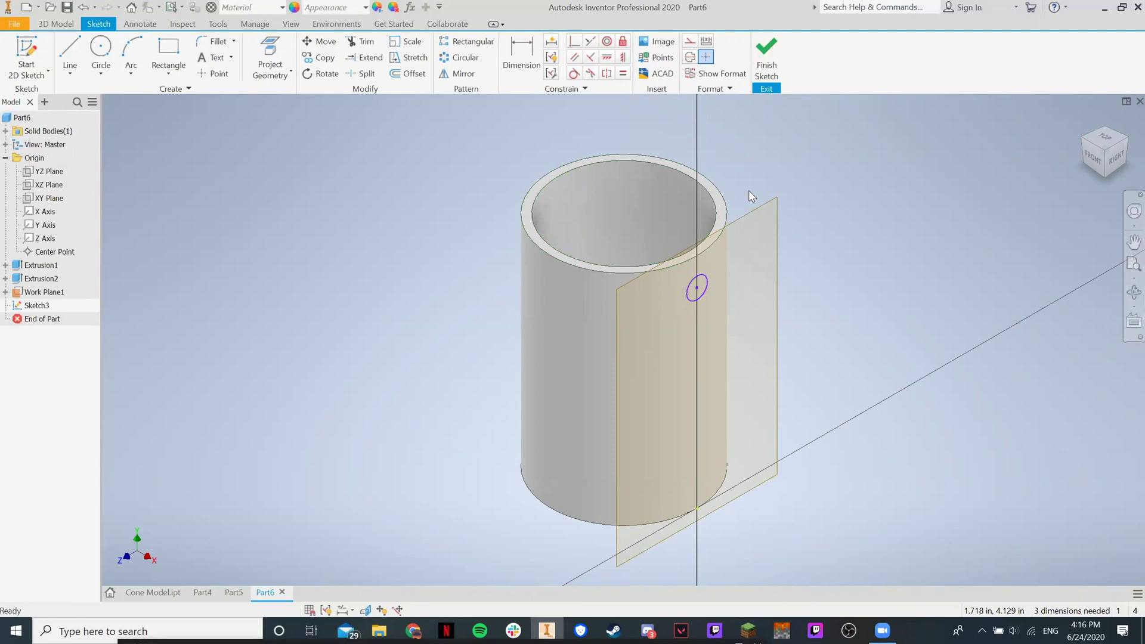
{"action": "right_click", "coordinate": [50, 202]}
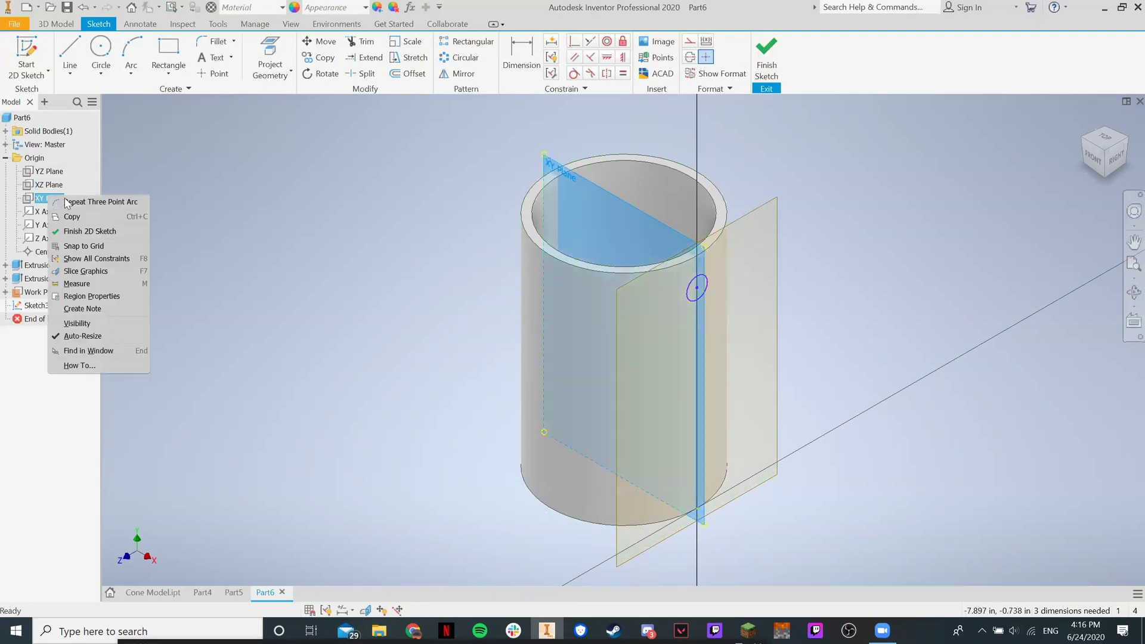
{"action": "left_click", "coordinate": [88, 323]}
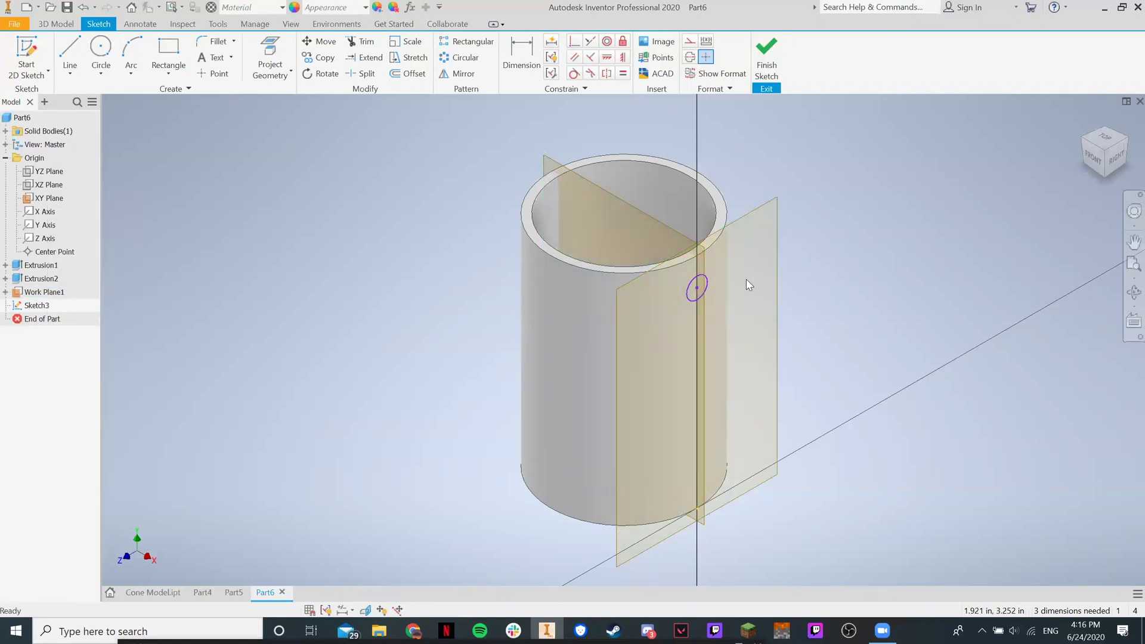
{"action": "left_click", "coordinate": [1116, 157]}
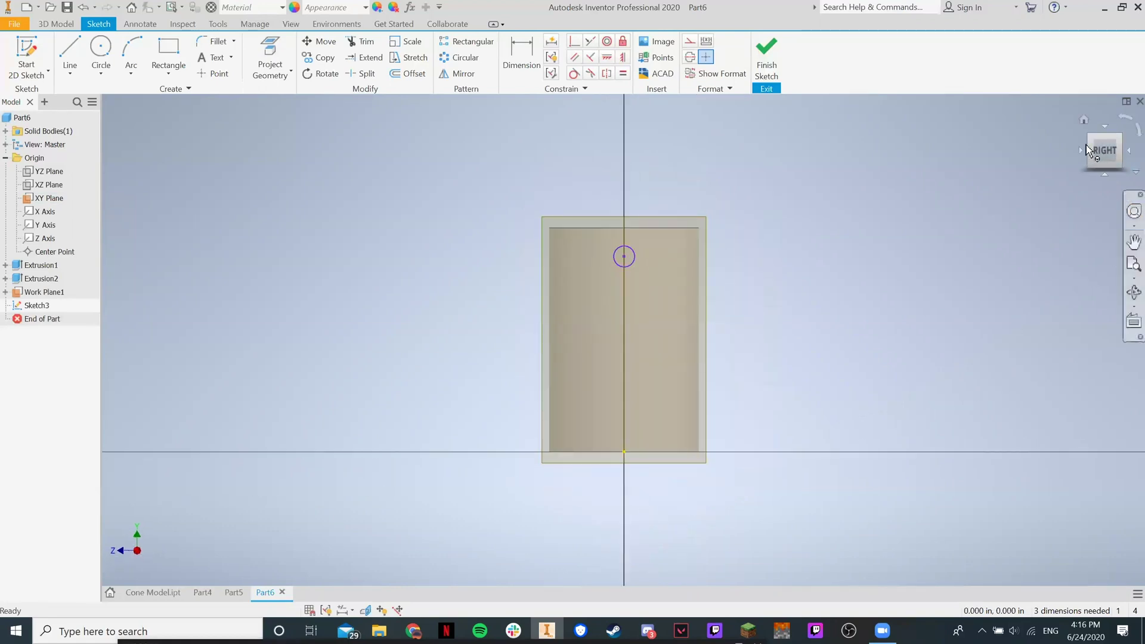
{"action": "left_click", "coordinate": [1084, 120]}
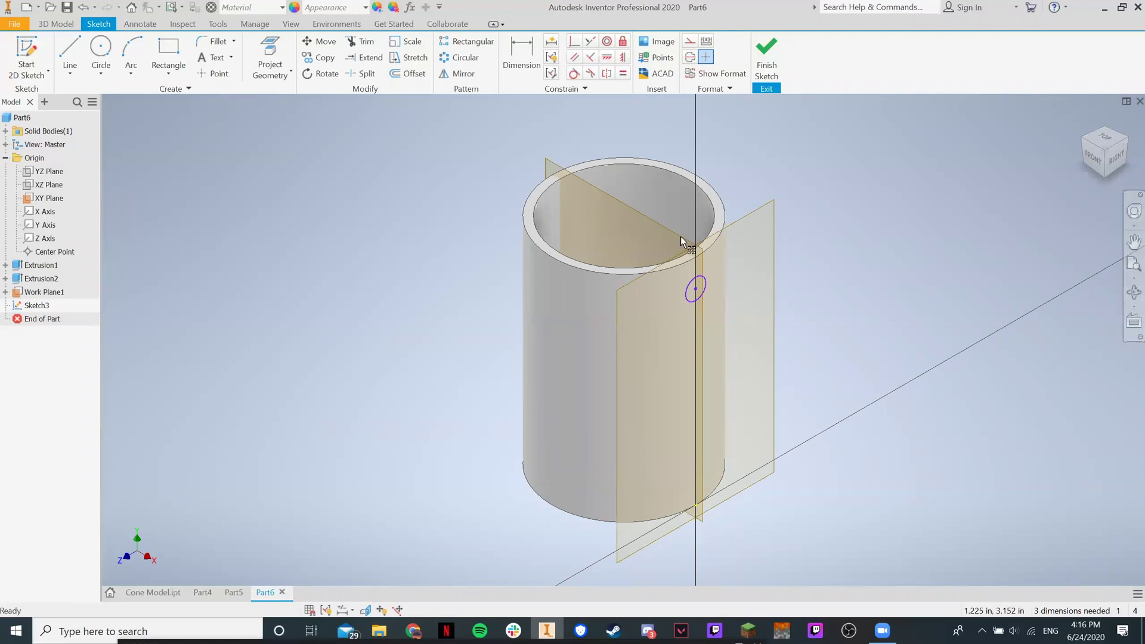
{"action": "left_click", "coordinate": [766, 51]}
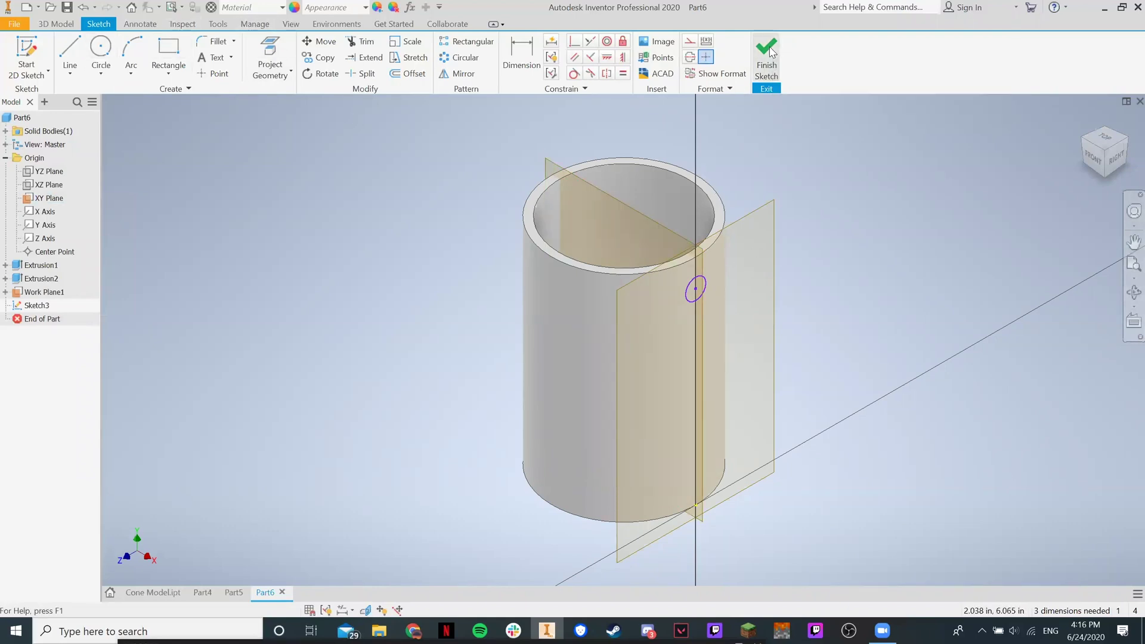
- On the XY plane, sketch a three-point arc of about 1.18 in radius from the circle's center, bulging outward to the cylinder's lower side edge
{"action": "left_click", "coordinate": [549, 167]}
{"action": "left_click", "coordinate": [1081, 147]}
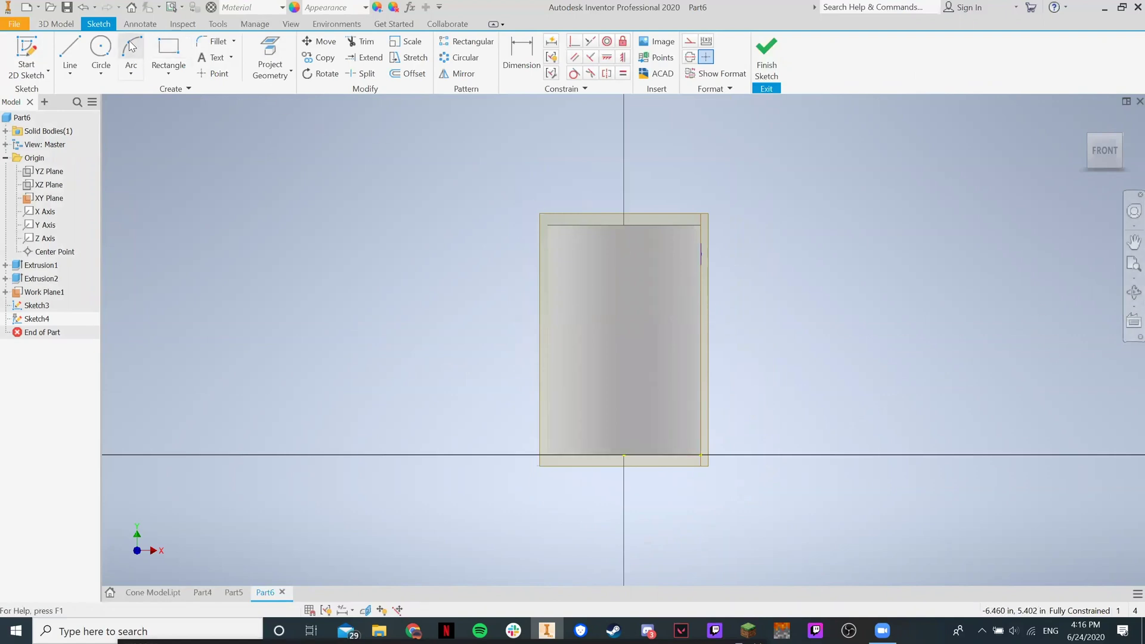
{"action": "left_click", "coordinate": [140, 60]}
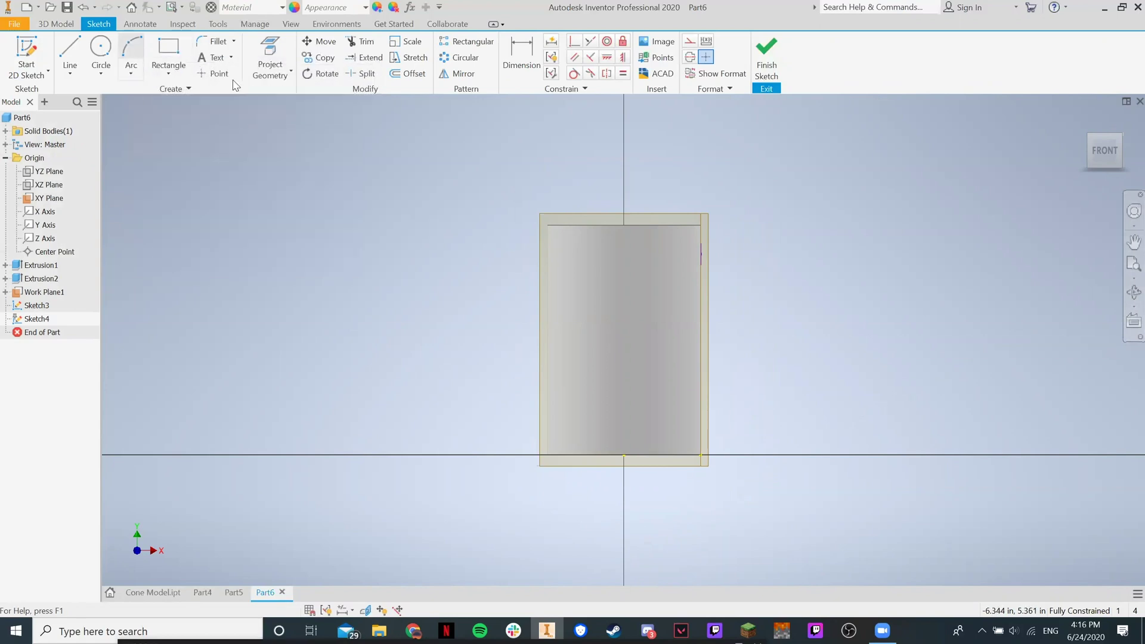
{"action": "left_click", "coordinate": [702, 255]}
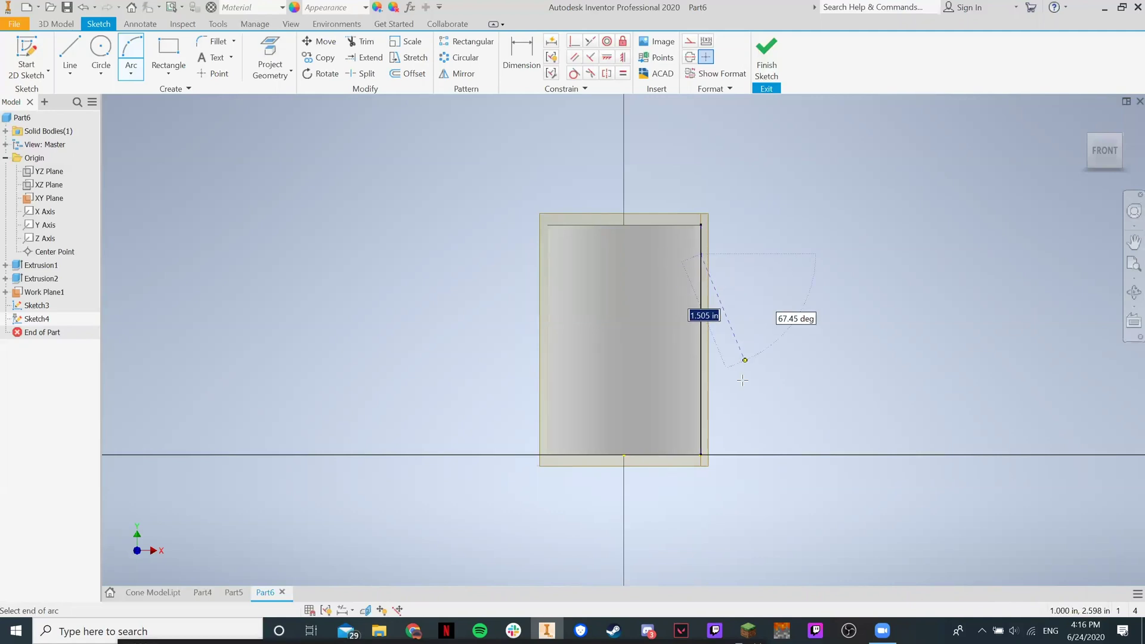
{"action": "left_click", "coordinate": [701, 432]}
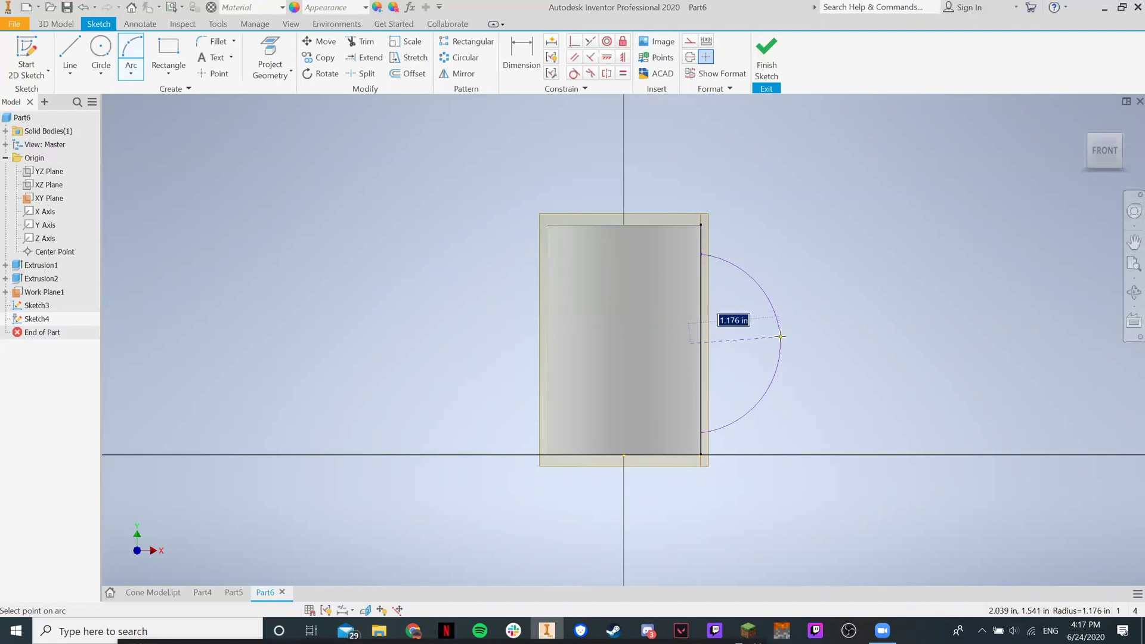
{"action": "left_click", "coordinate": [780, 336]}
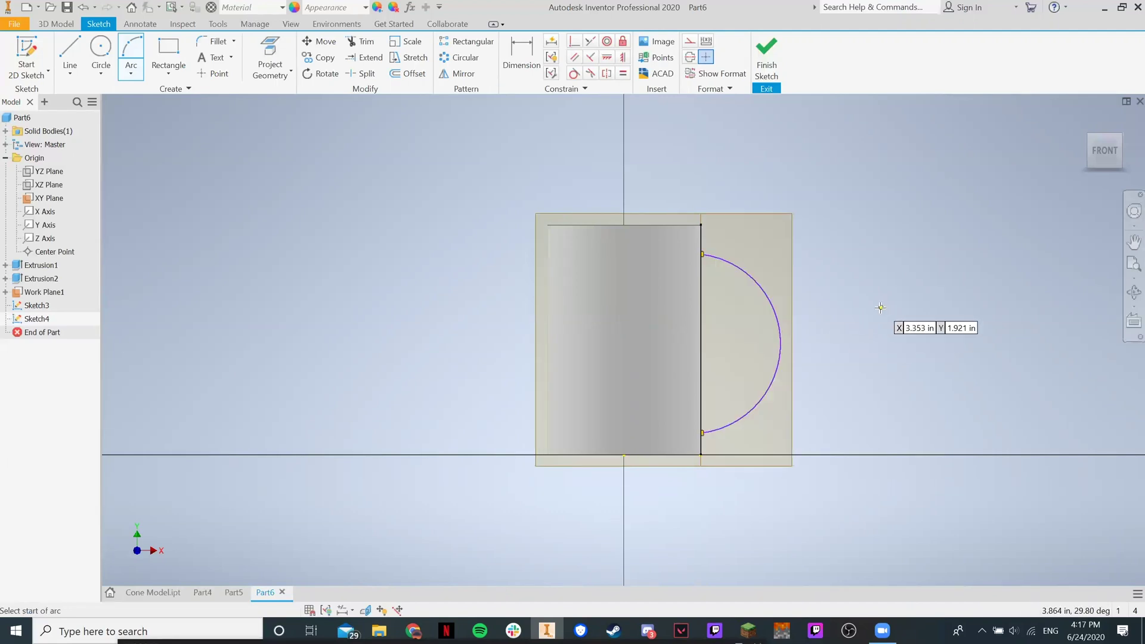
{"action": "key", "text": "Escape"}
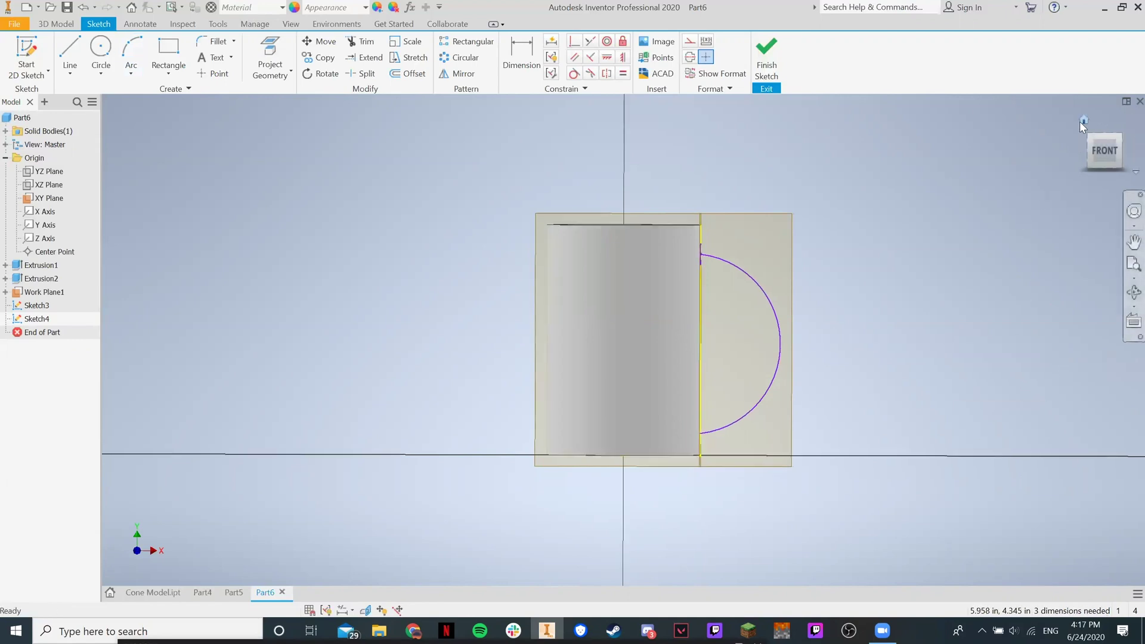
{"action": "left_click", "coordinate": [1082, 120]}
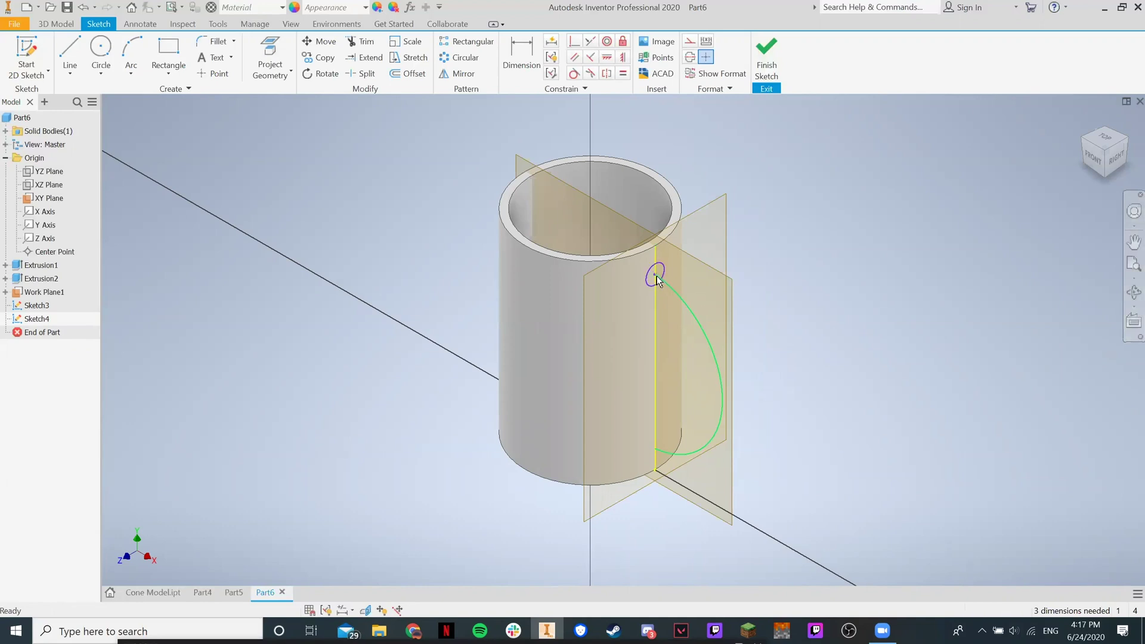
- Inspect where the arc meets the circle's center, restore the home view and finish the arc sketch
{"action": "scroll", "coordinate": [656, 278], "scroll_direction": "up", "scroll_amount": 10}
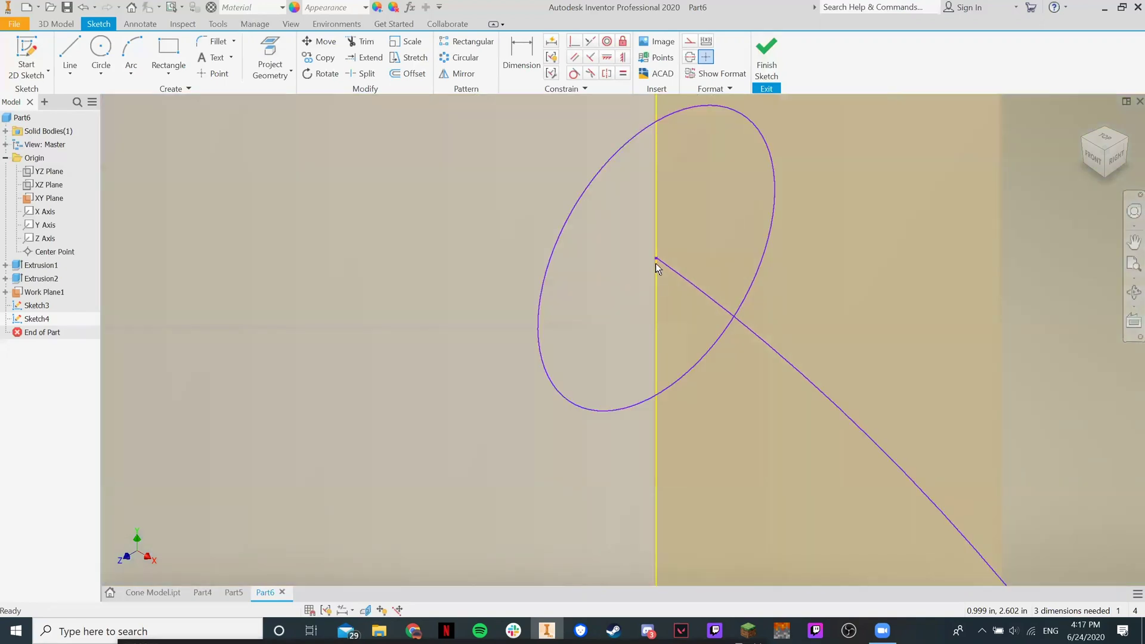
{"action": "scroll", "coordinate": [678, 283], "scroll_direction": "down", "scroll_amount": 5}
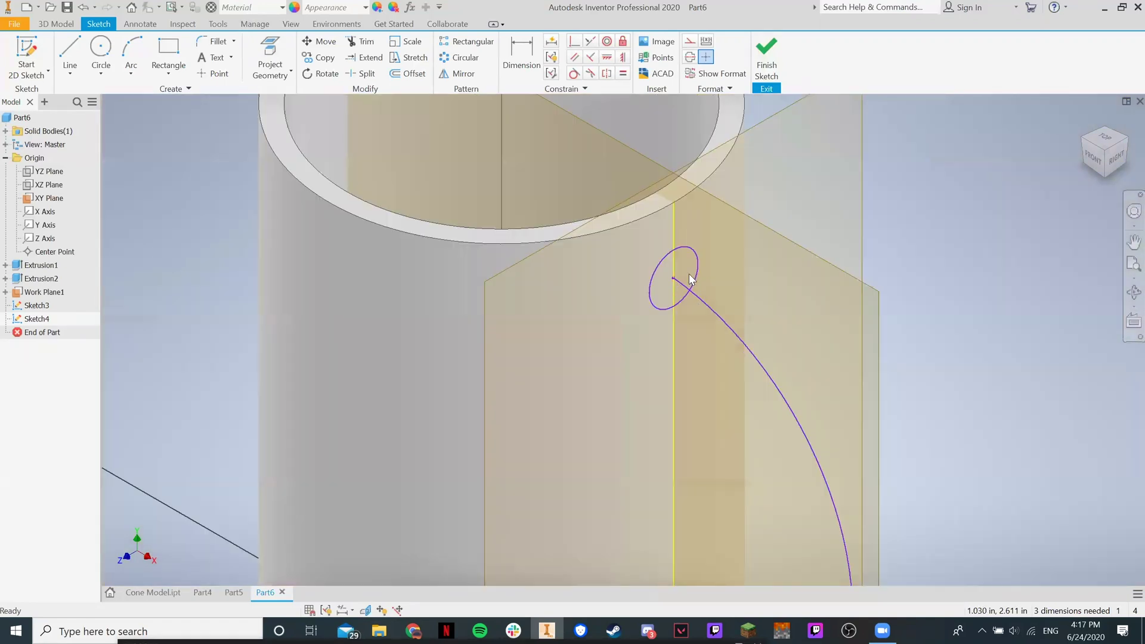
{"action": "left_click", "coordinate": [1083, 121]}
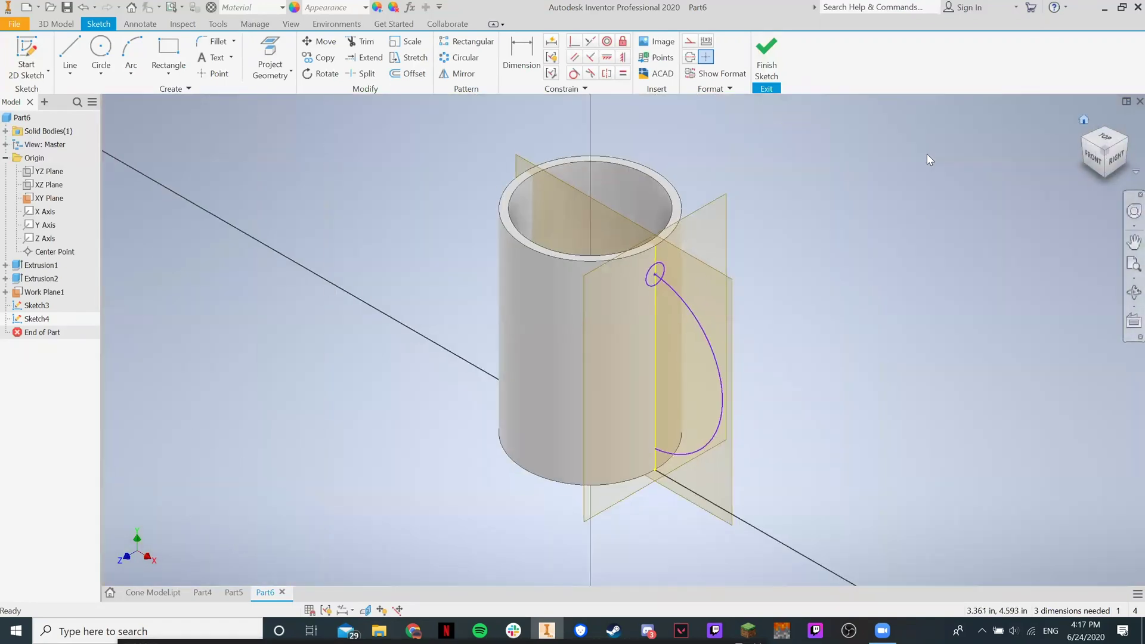
{"action": "left_click", "coordinate": [767, 57]}
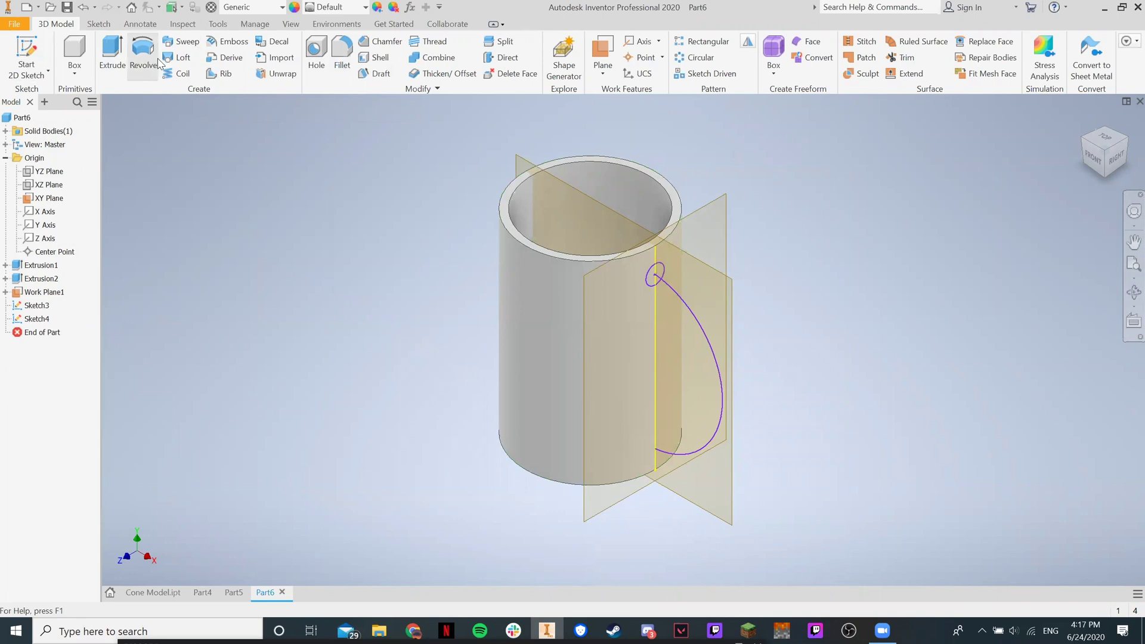
- Sweep the small circle along the arc path with 0 deg taper and twist as a new solid to form the mug's handle
{"action": "left_click", "coordinate": [176, 43]}
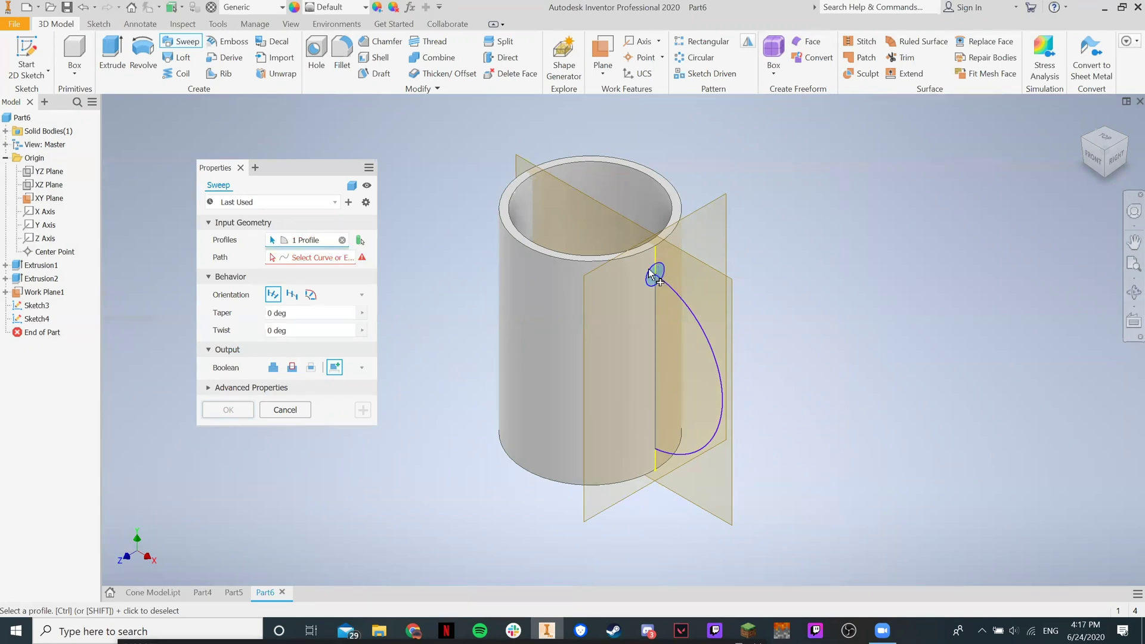
{"action": "left_click", "coordinate": [318, 258]}
{"action": "left_click", "coordinate": [696, 322]}
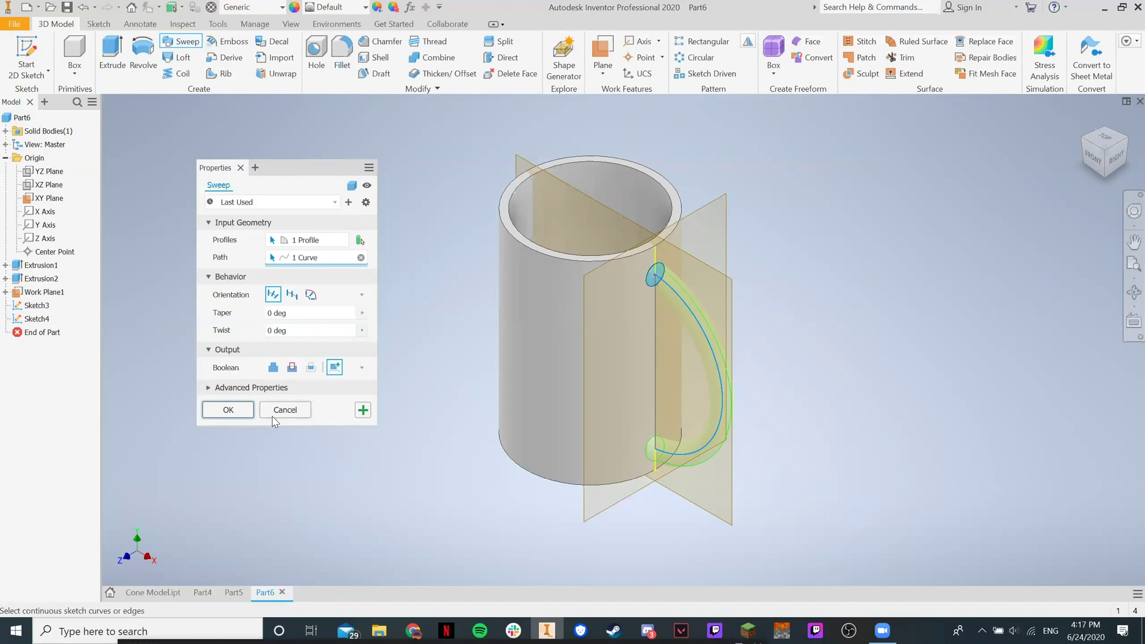
{"action": "left_click", "coordinate": [227, 410]}
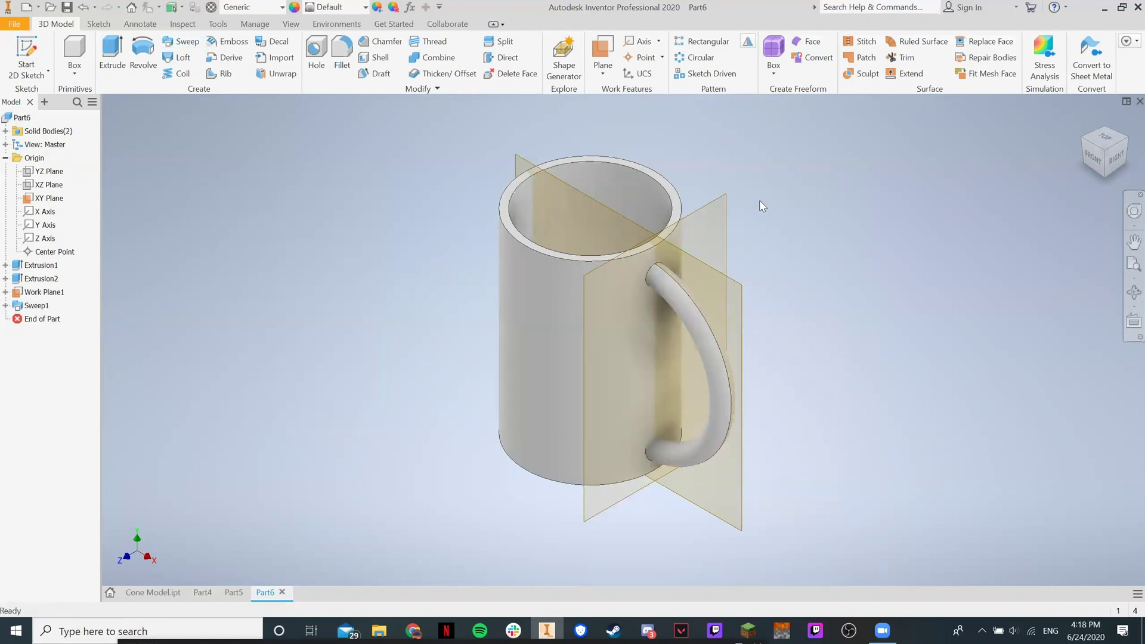
- Hide the offset work plane and the origin XY plane around the mug
{"action": "right_click", "coordinate": [720, 202]}
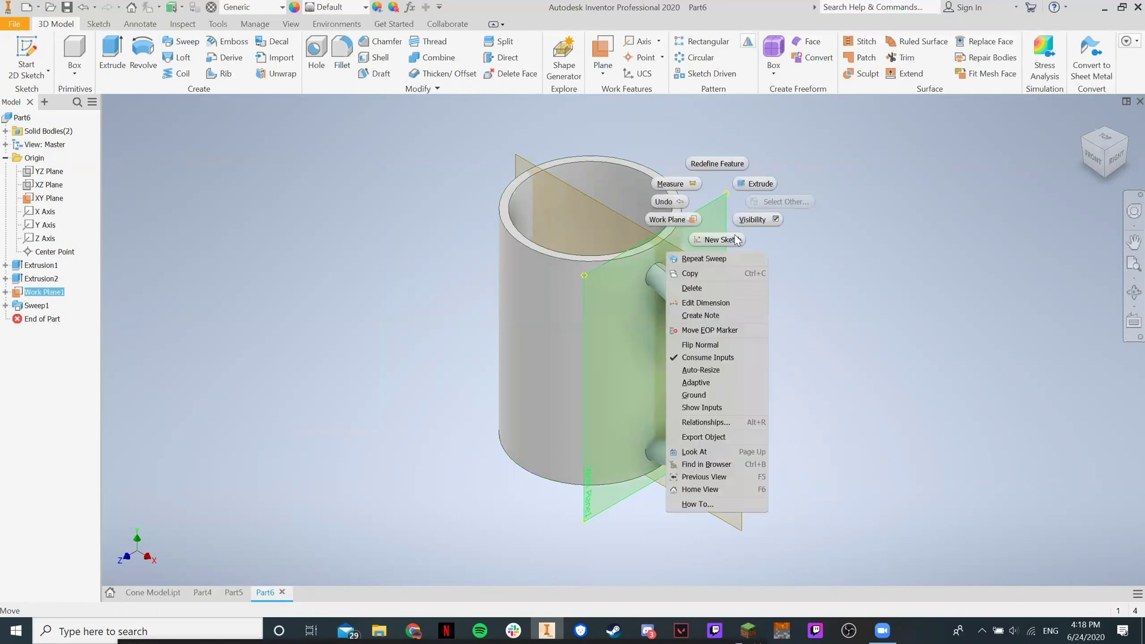
{"action": "key", "text": "Escape"}
{"action": "right_click", "coordinate": [737, 285]}
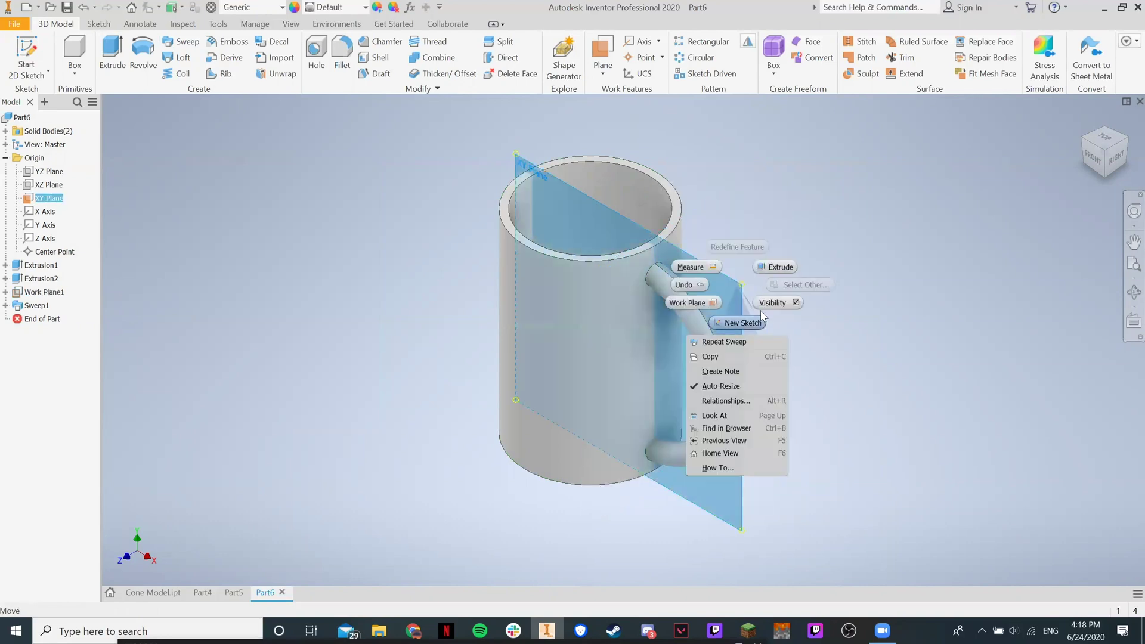
{"action": "left_click", "coordinate": [768, 310]}
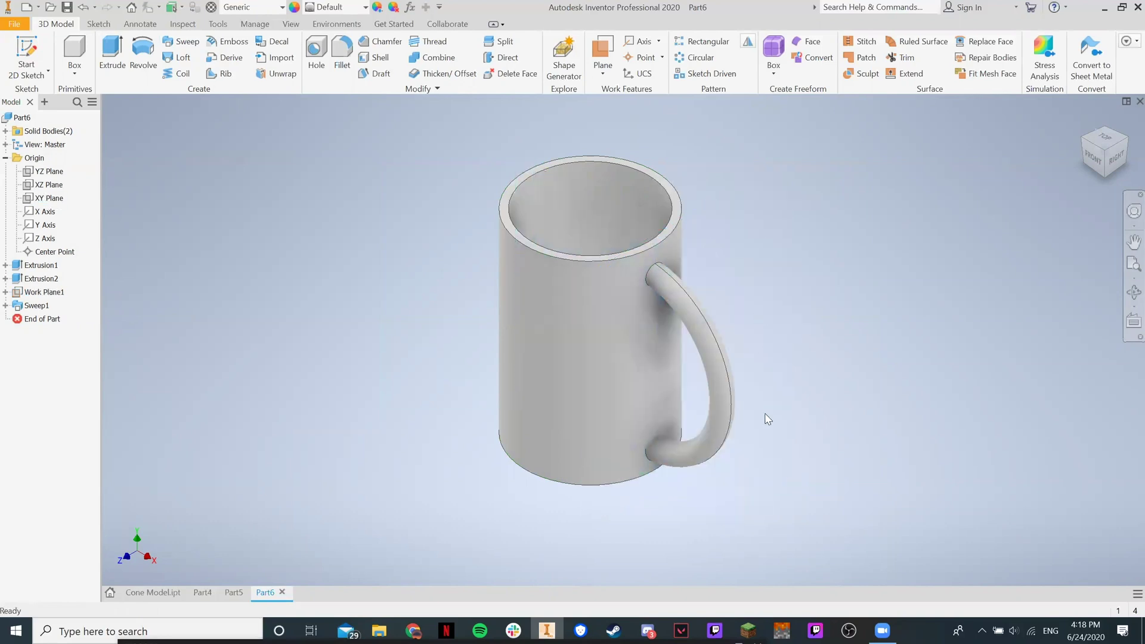